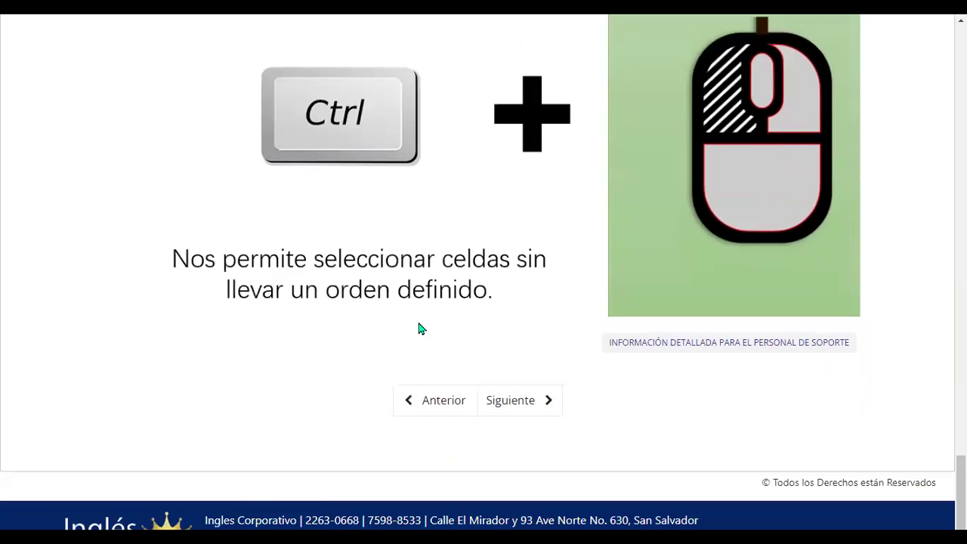
Advance the Open edX course to unit 1.4 - Navegación en la hoja de cálculo.
click(519, 385)
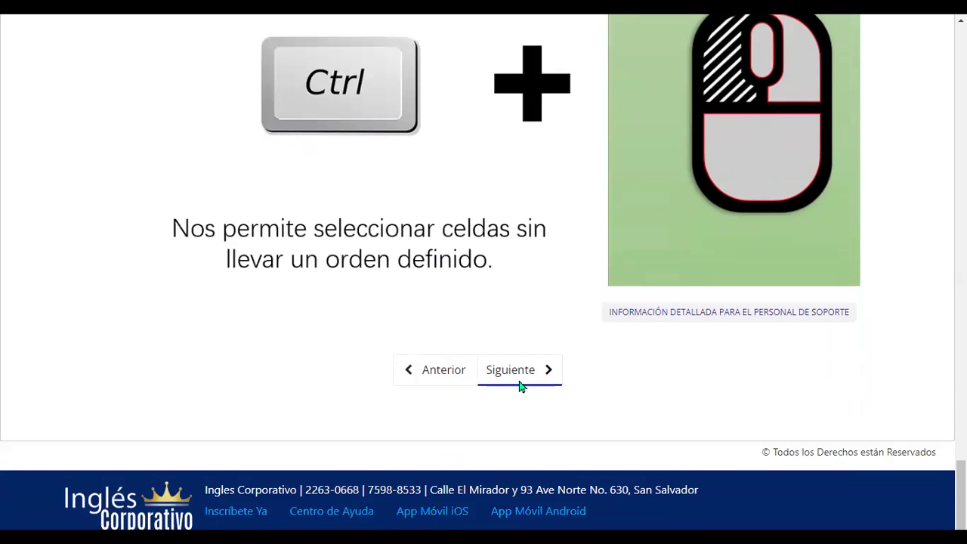
scroll(531, 309, down, 3)
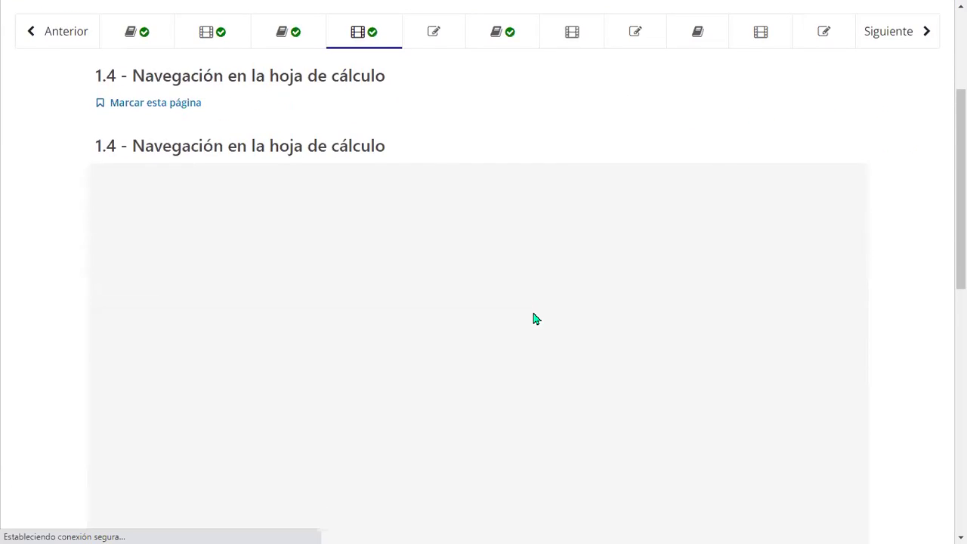
scroll(533, 318, down, 1)
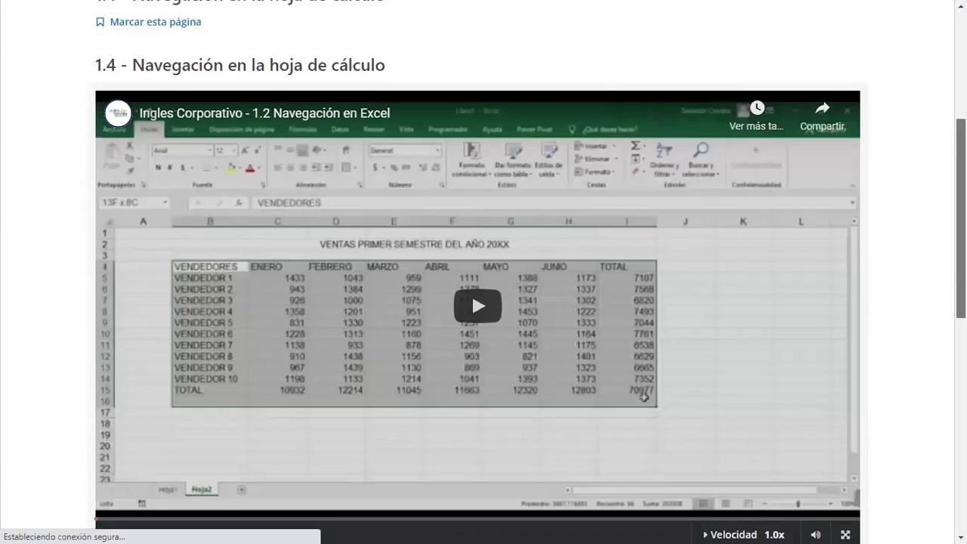
scroll(472, 291, down, 1)
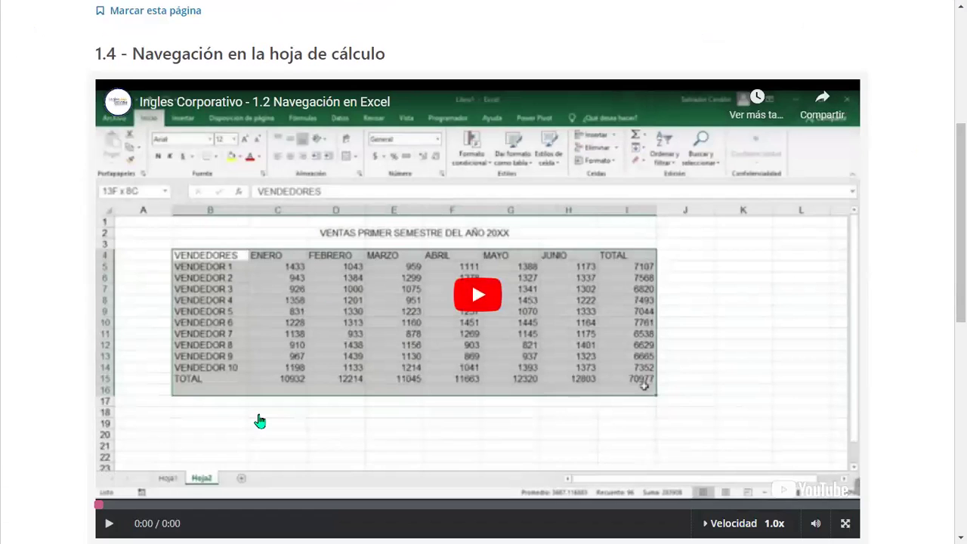
Play the 'Ingles Corporativo - 1.2 Navegación en Excel' video through to 4:59.
click(470, 303)
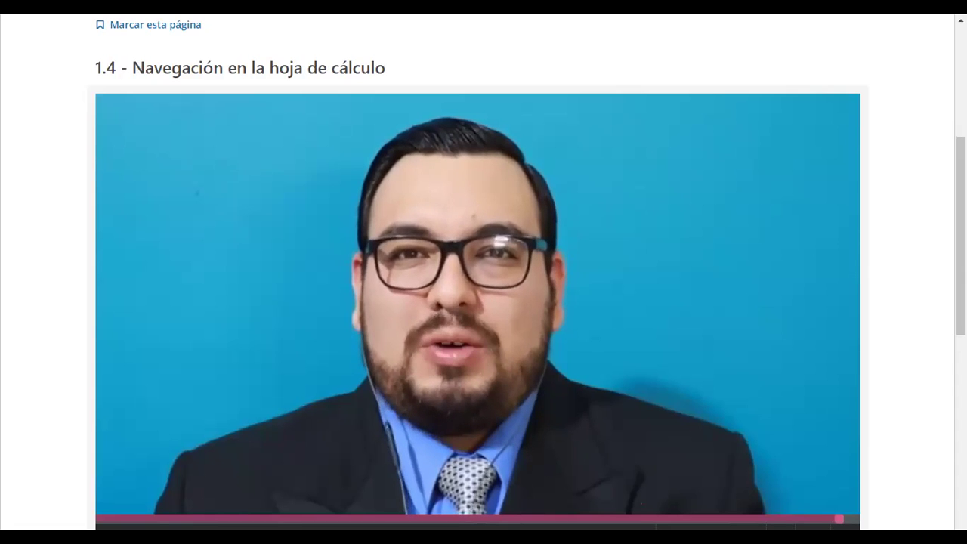
mouse_move(811, 242)
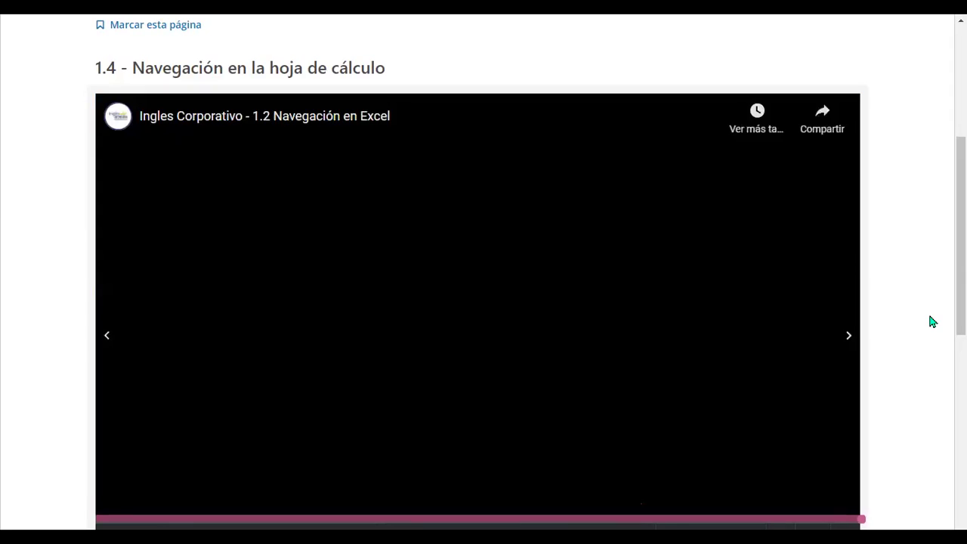
scroll(579, 315, down, 2)
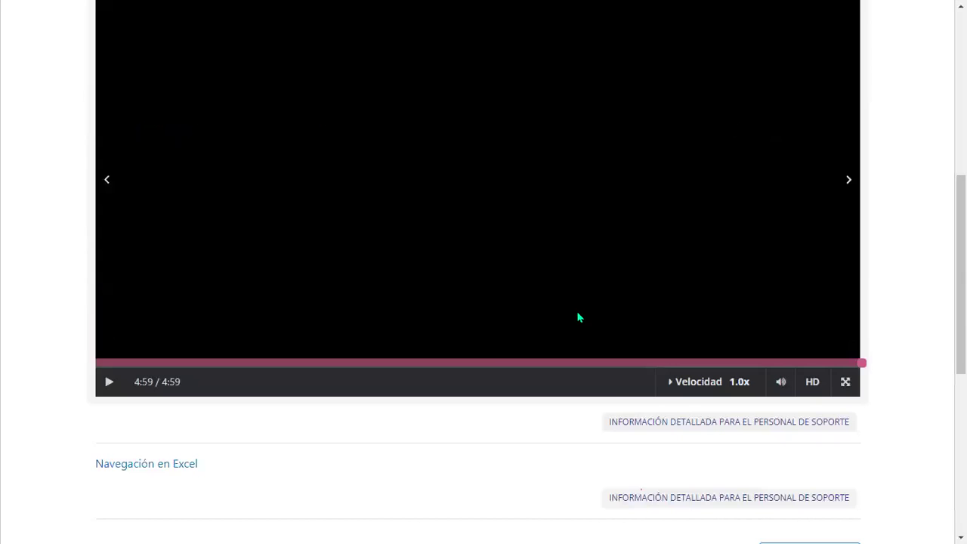
scroll(568, 334, down, 2)
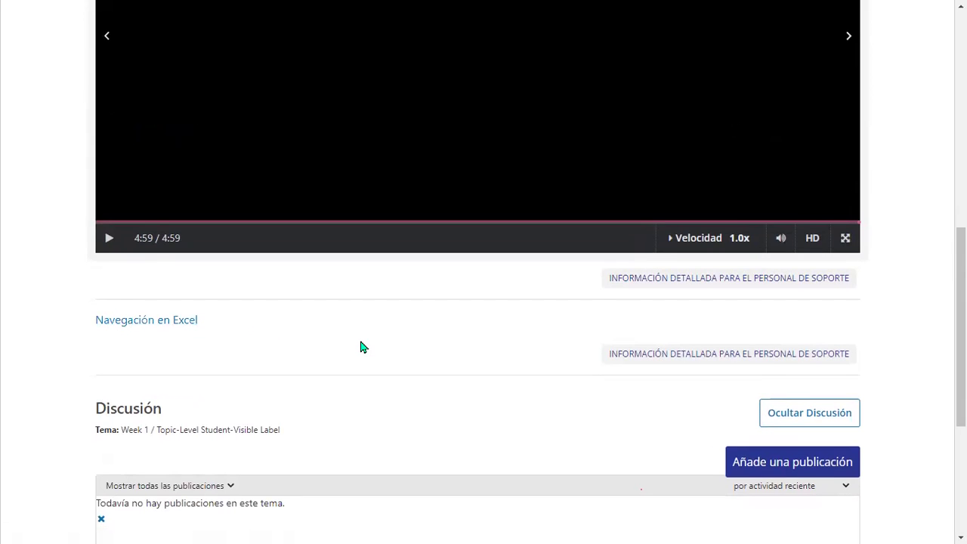
scroll(360, 346, down, 2)
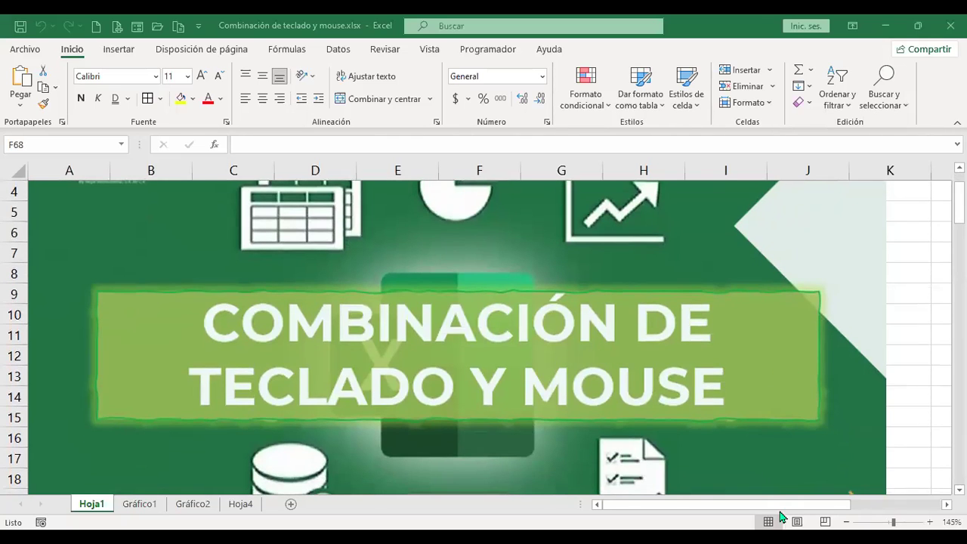
Scroll through the keyboard-shortcut tables on Hoja1 of 'Combinación de teclado y mouse.xlsx'.
scroll(748, 377, down, 1)
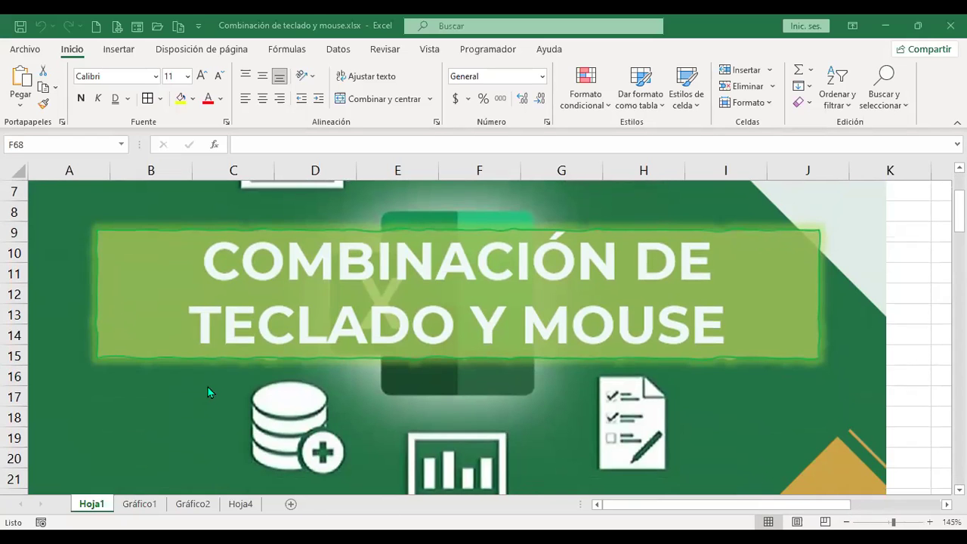
scroll(211, 402, down, 4)
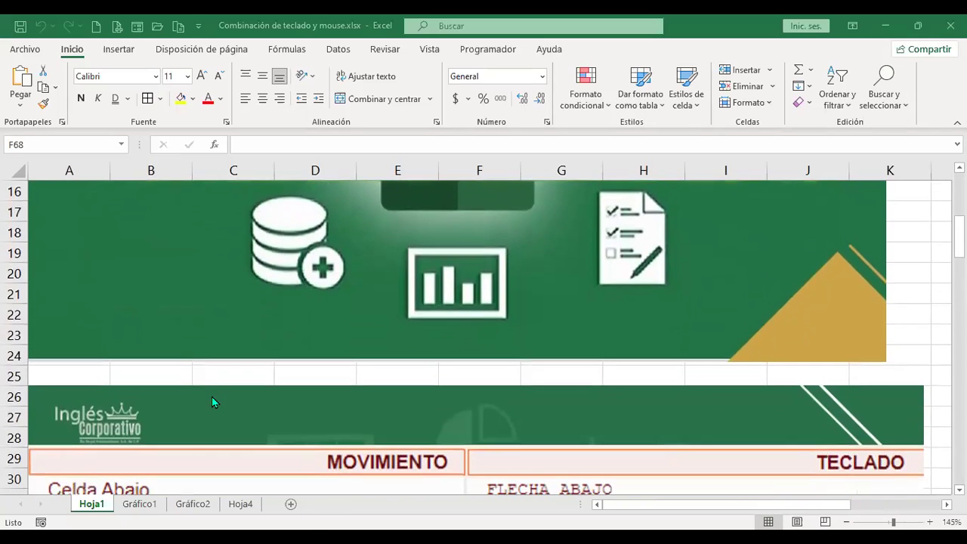
scroll(212, 400, down, 2)
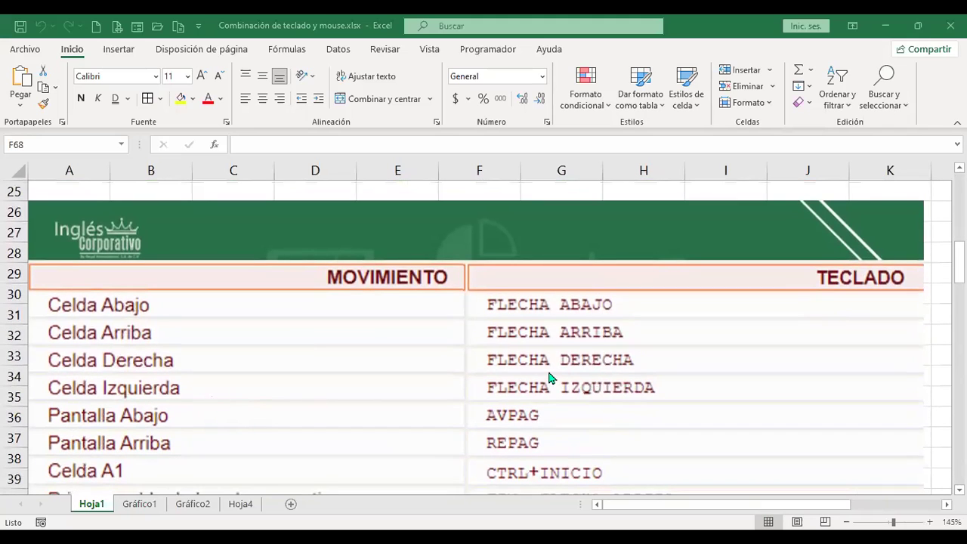
scroll(397, 344, down, 2)
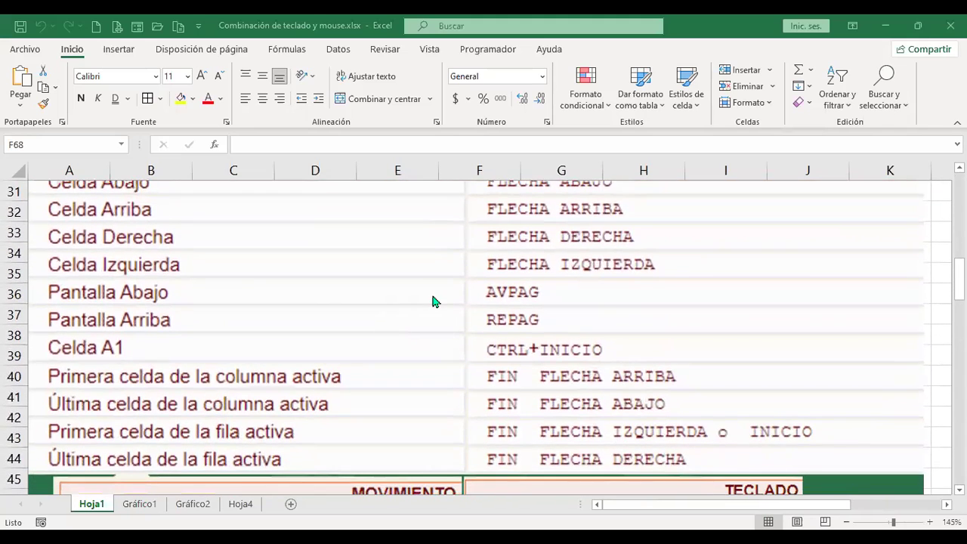
scroll(431, 295, up, 1)
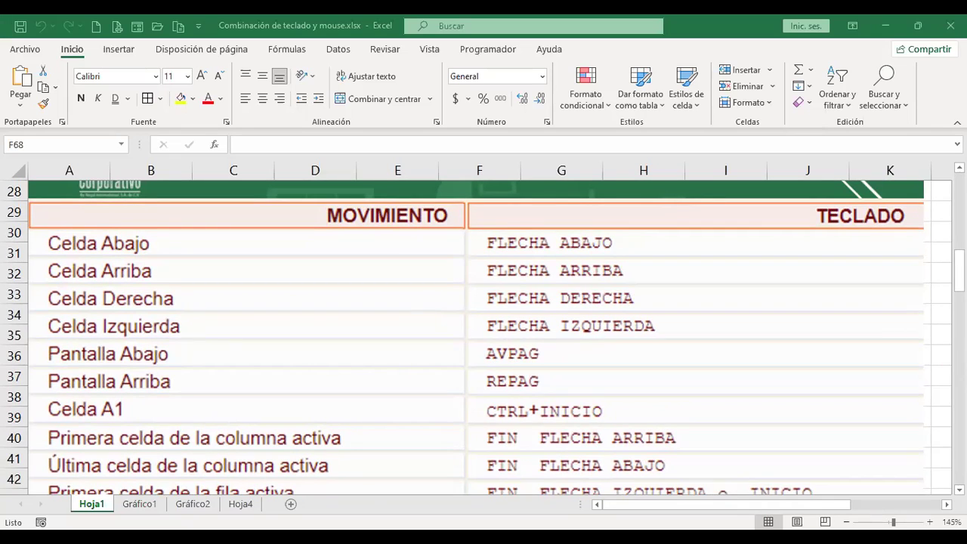
From a column L cell, page down past the list's end and back up to the formatting shortcuts.
click(937, 354)
key(Page_Down)
key(Page_Down)
key(Page_Down)
key(Page_Down)
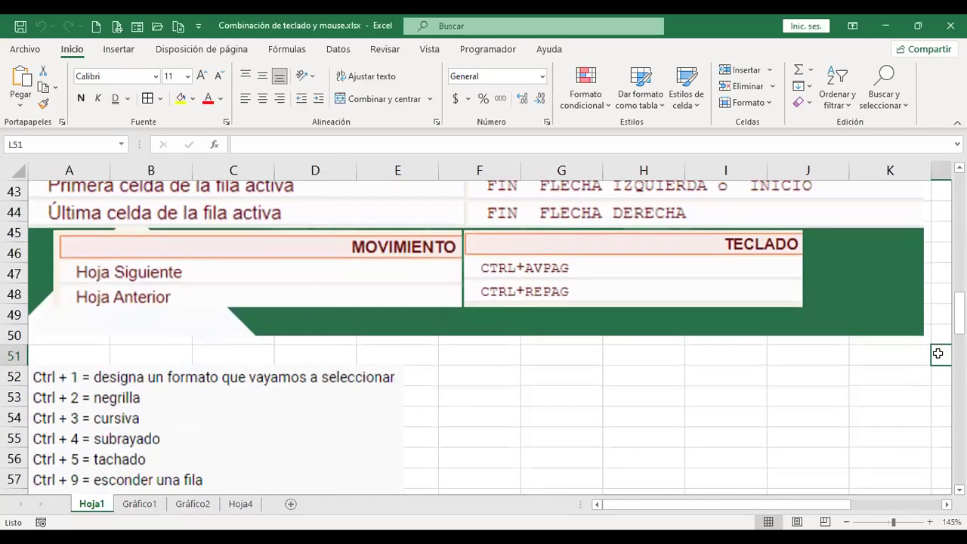
key(Page_Down)
key(Page_Down)
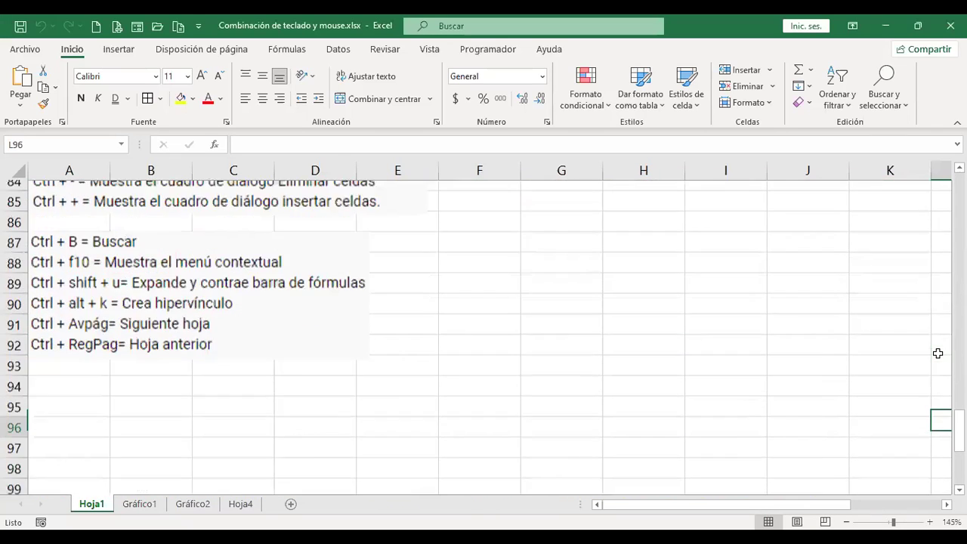
key(Page_Down)
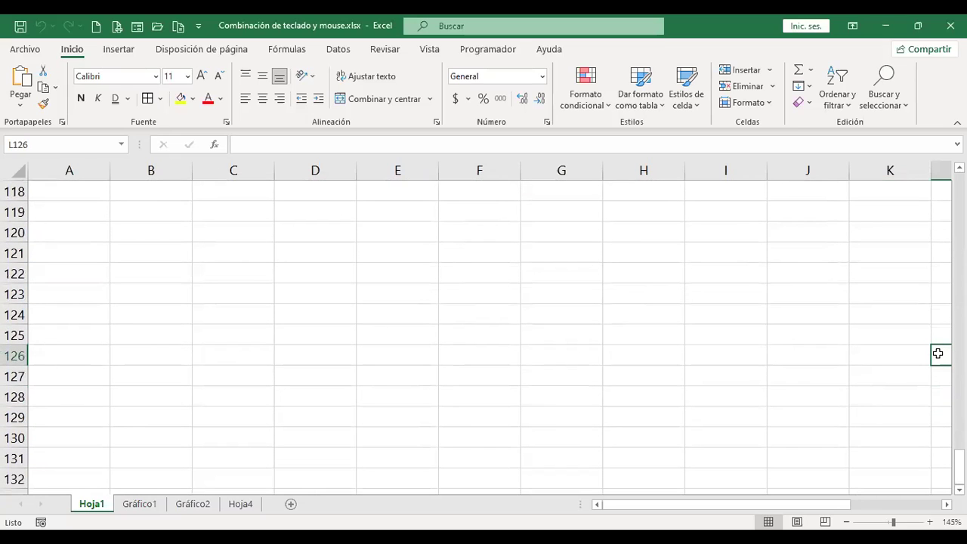
key(Page_Up)
key(Page_Up)
key(Page_Up)
key(Page_Up)
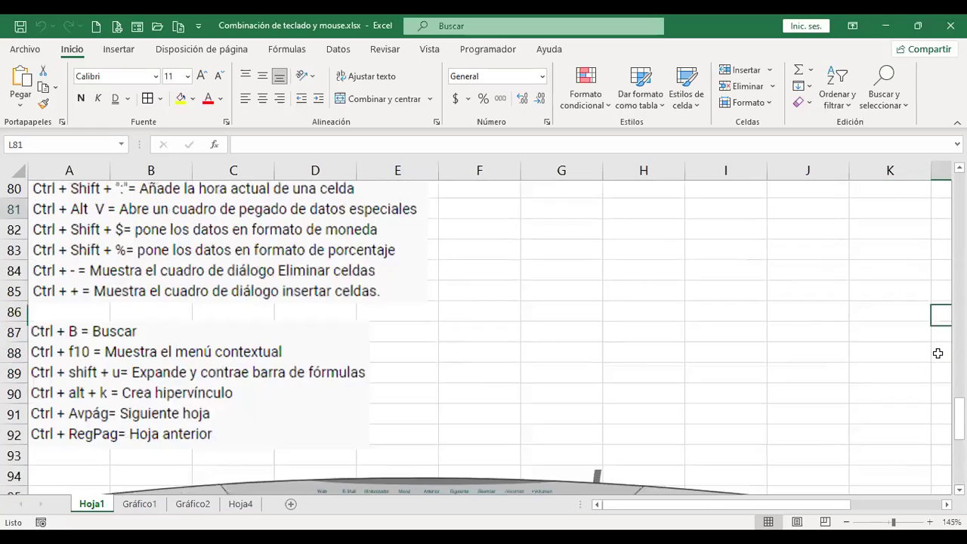
key(Page_Up)
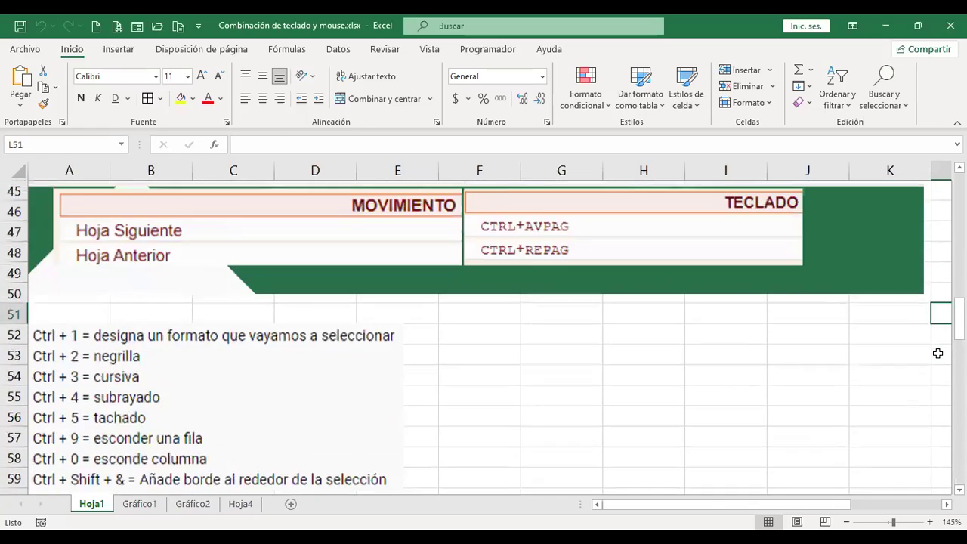
key(Page_Up)
key(Page_Up)
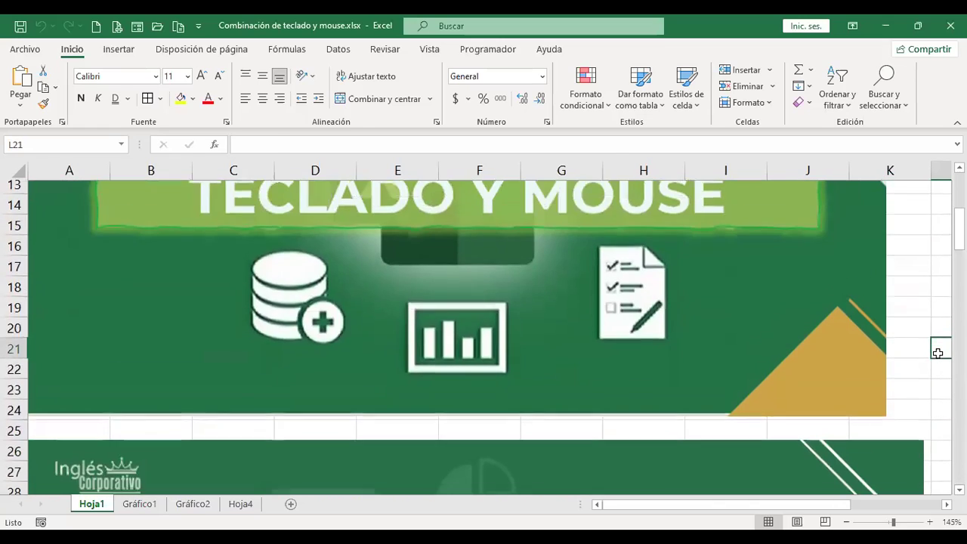
scroll(902, 339, down, 3)
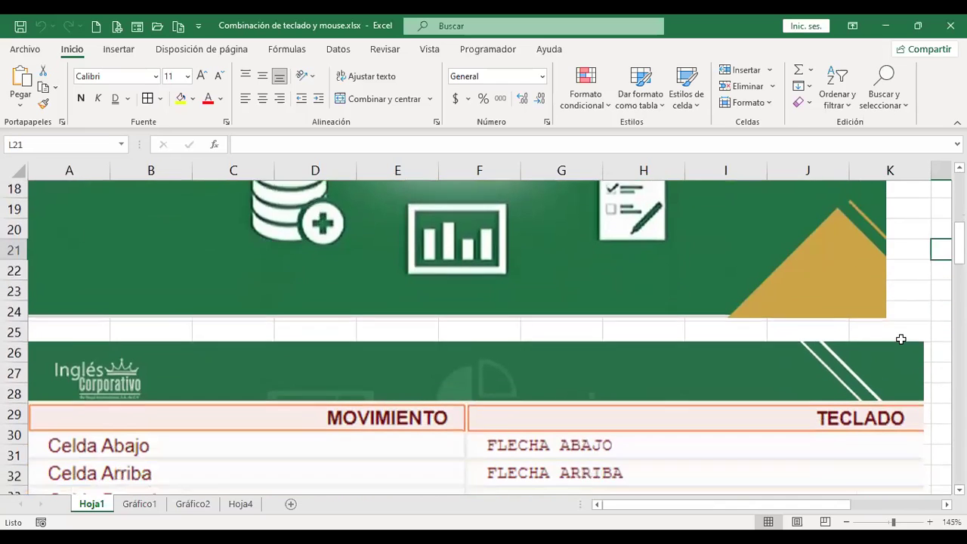
scroll(736, 359, down, 4)
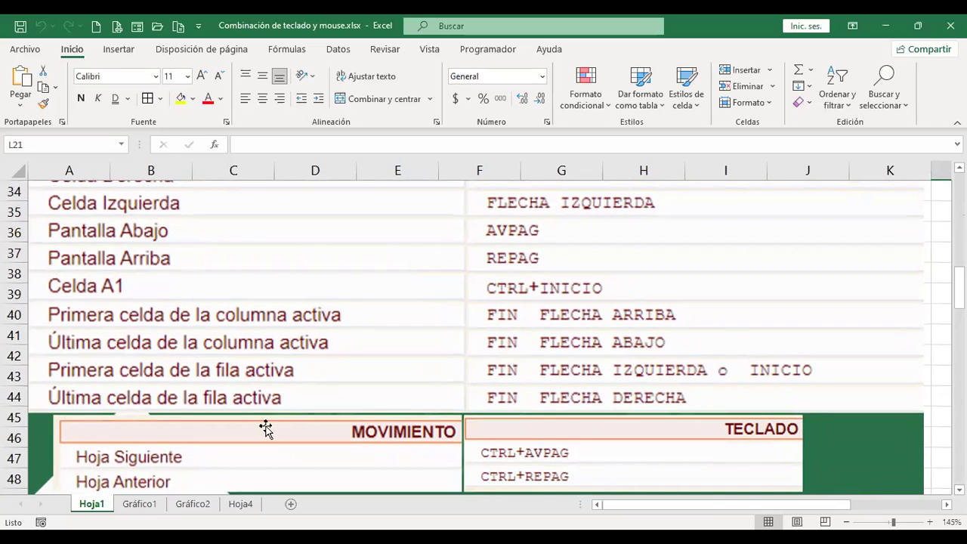
Delete the Gráfico1 and Gráfico2 chart sheets from the workbook.
click(140, 504)
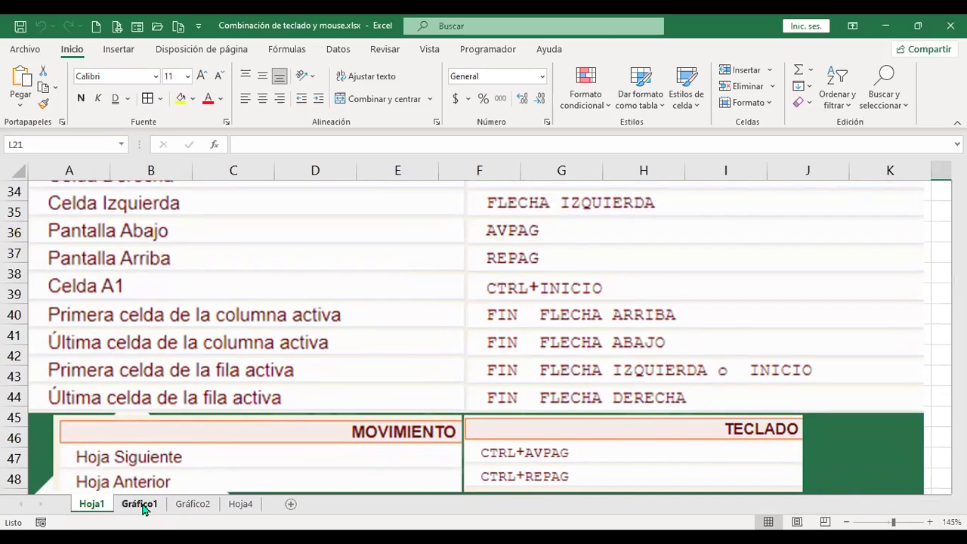
right_click(140, 504)
click(215, 329)
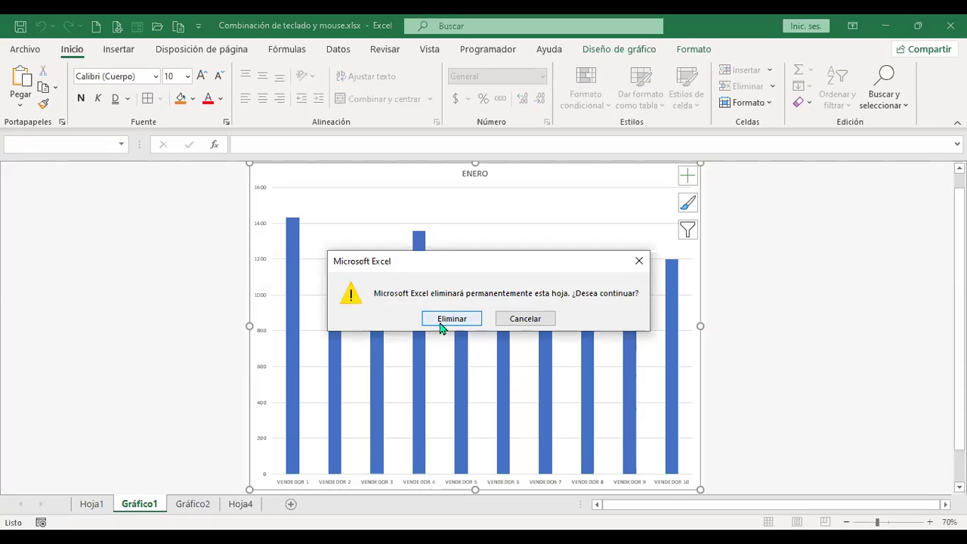
click(441, 322)
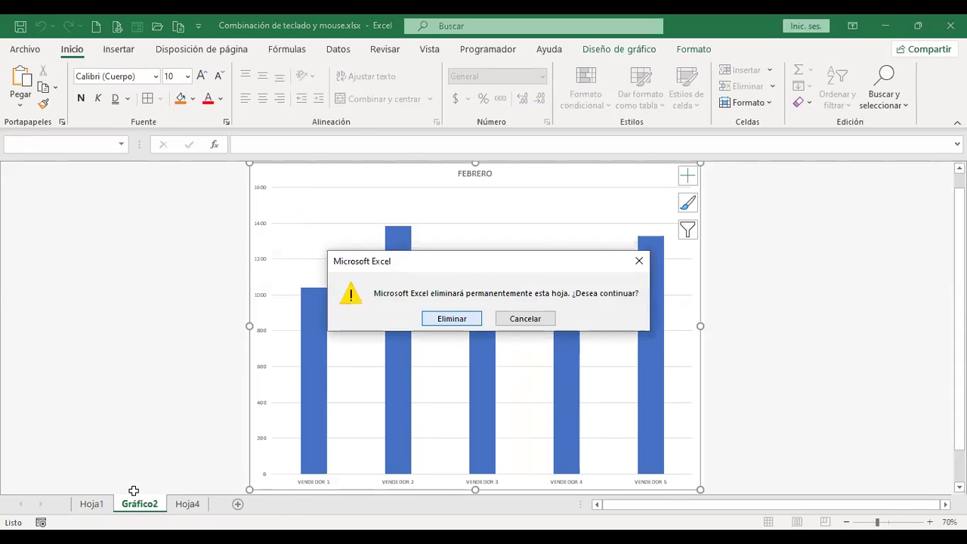
click(456, 321)
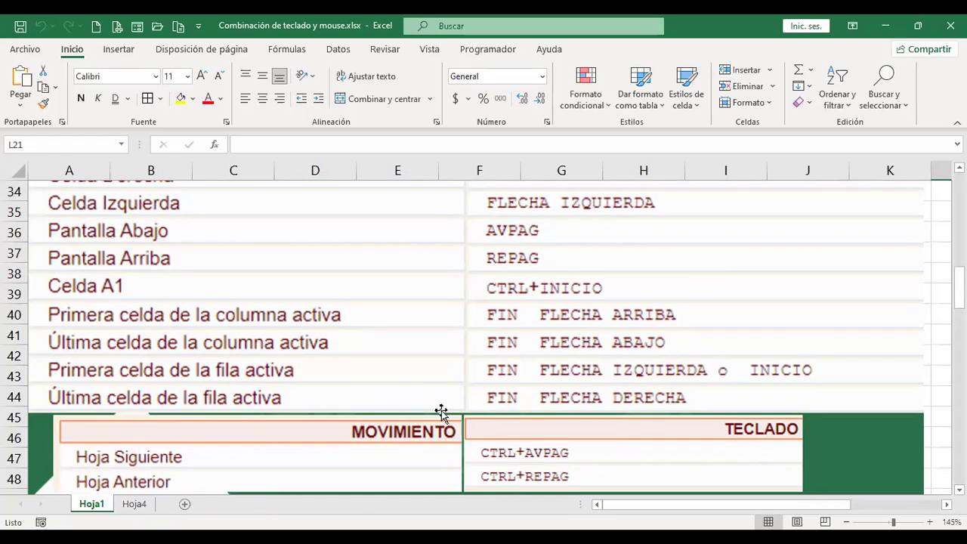
Scroll Hoja1 back to rows 34–48 and select cell L41.
scroll(416, 370, down, 2)
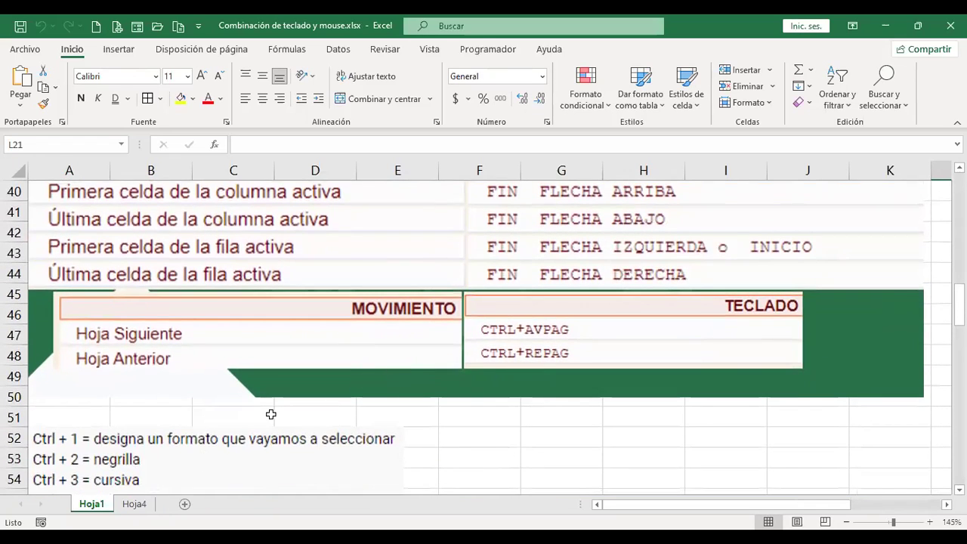
scroll(270, 403, up, 1)
scroll(271, 403, up, 1)
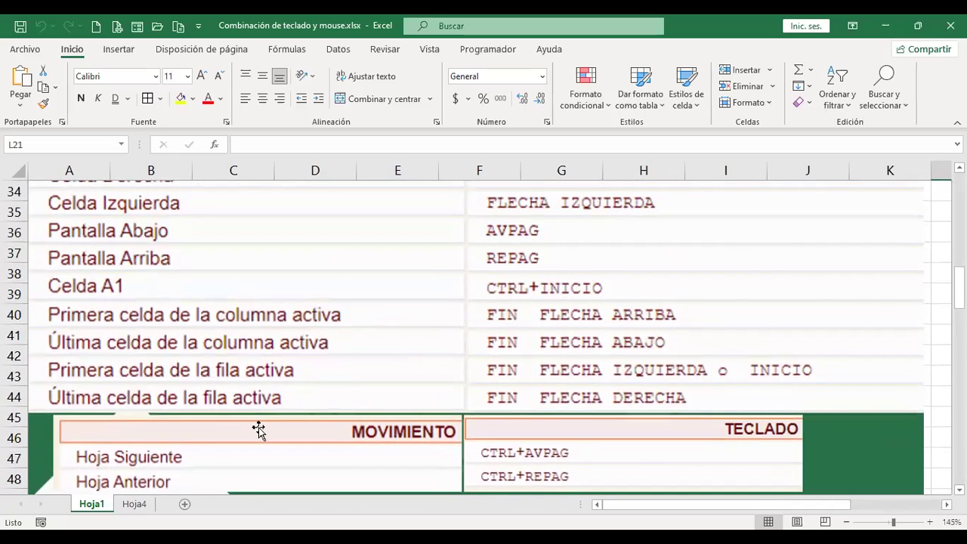
click(937, 332)
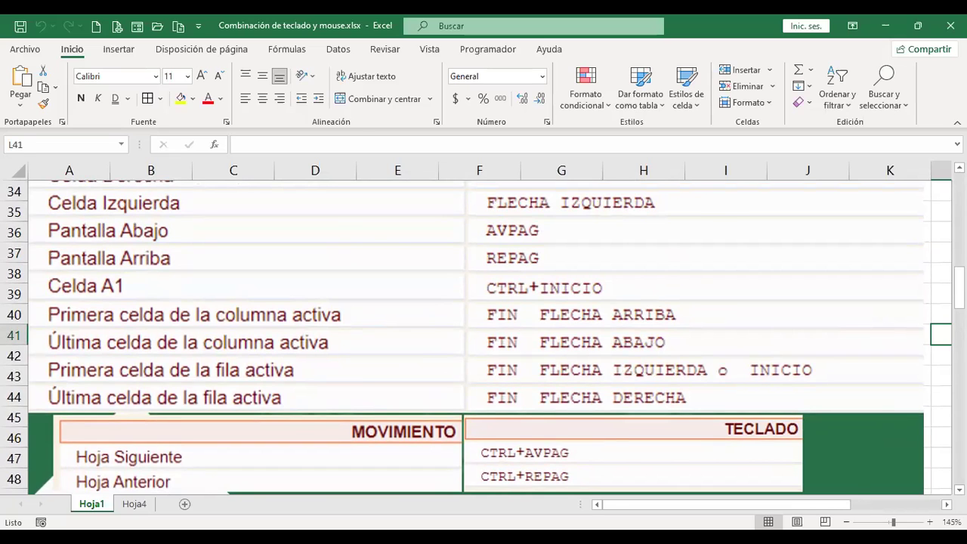
Jump to column L's top, the last row, and the last column, then return to A1.
key(End)
key(Up)
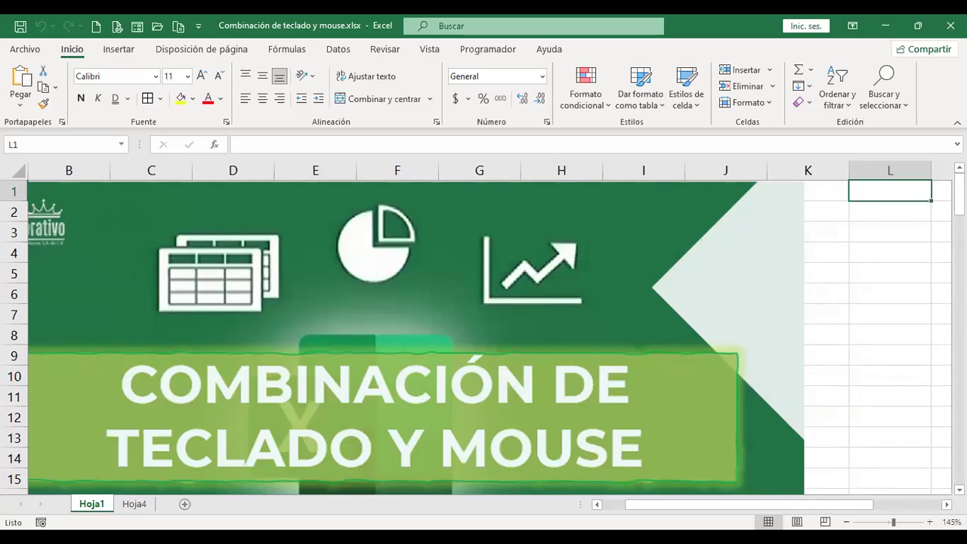
key(End)
key(Down)
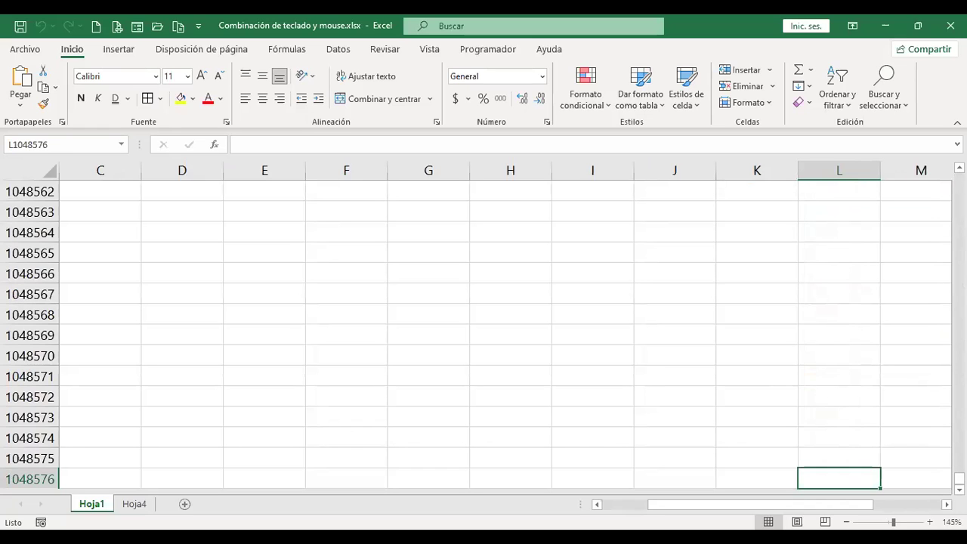
key(ctrl+Right)
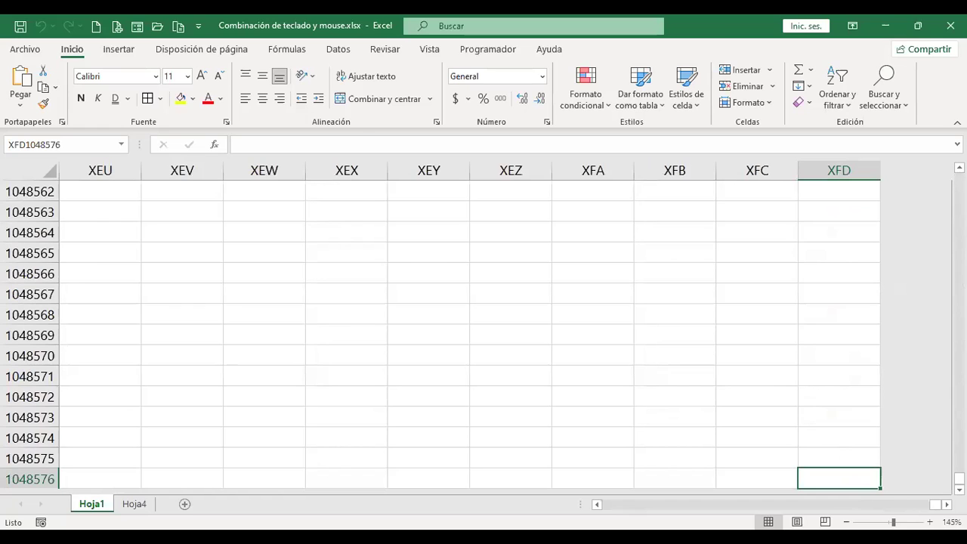
key(ctrl+Left)
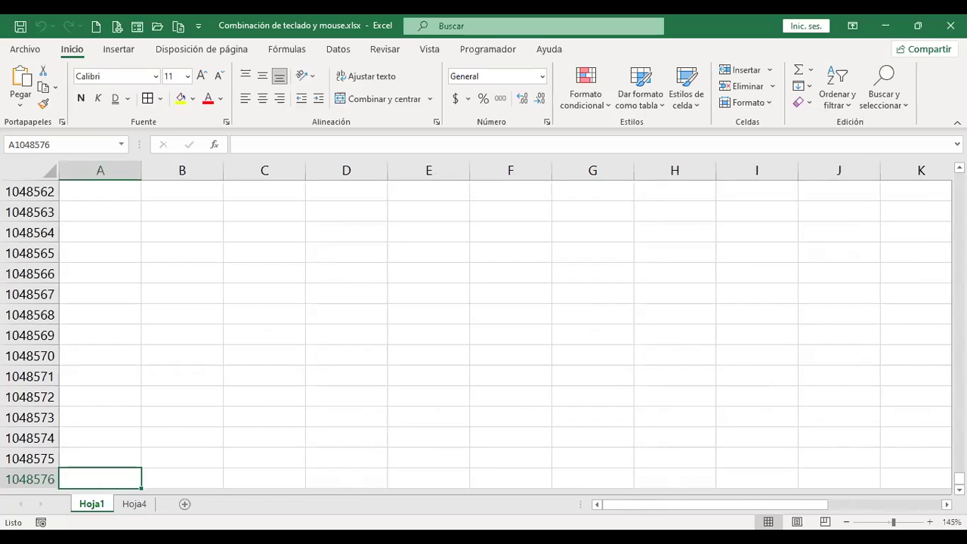
key(ctrl+Up)
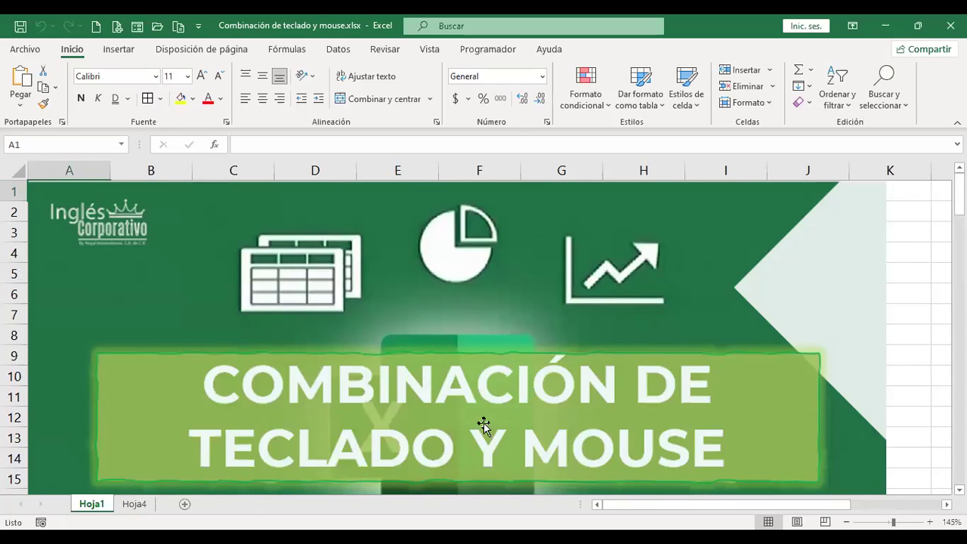
Scroll Hoja1 down to rows 43–57 with the Ctrl number shortcuts.
scroll(511, 423, down, 3)
scroll(492, 406, down, 6)
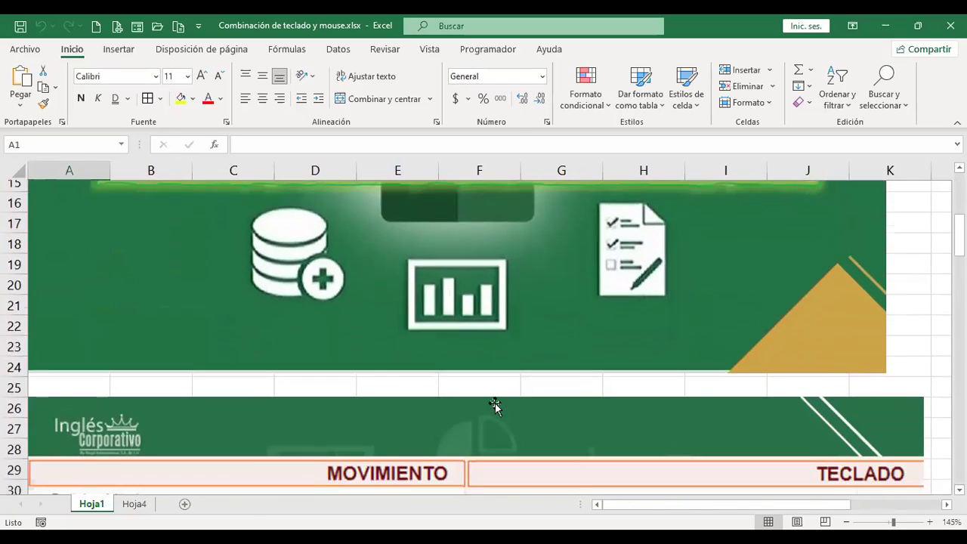
scroll(495, 406, down, 2)
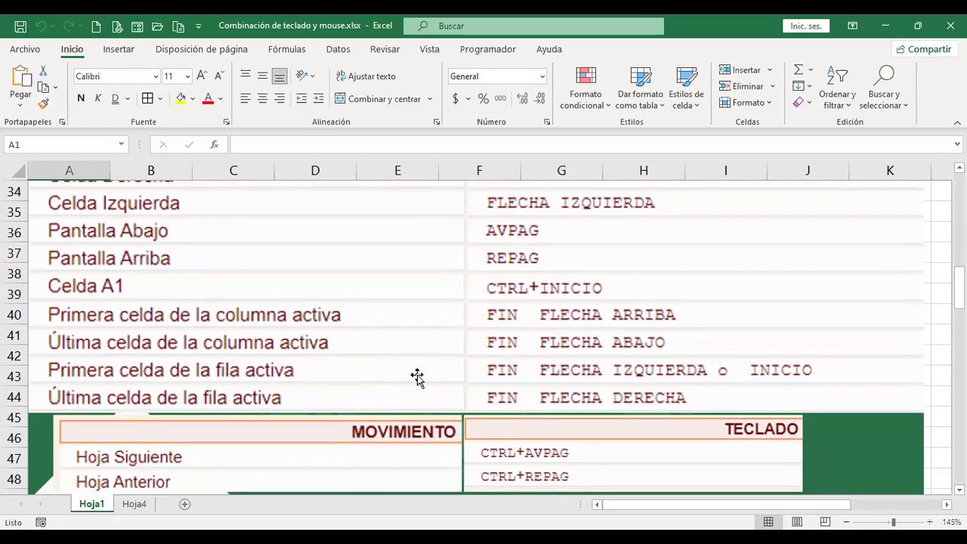
scroll(663, 378, down, 2)
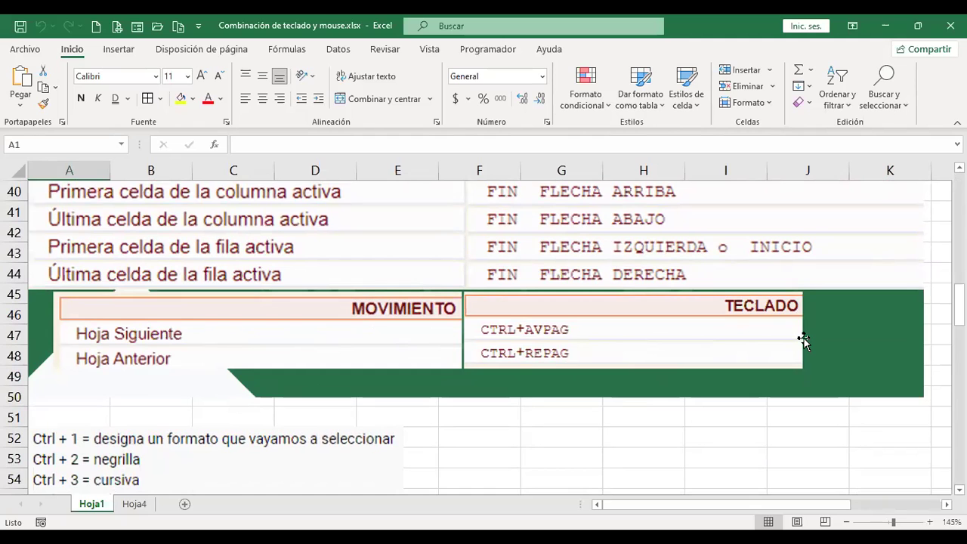
Toggle between Hoja1 and Hoja4 with Ctrl+PgDn/Ctrl+PgUp, ending on Hoja1.
key(ctrl+Page_Down)
key(ctrl+Page_Up)
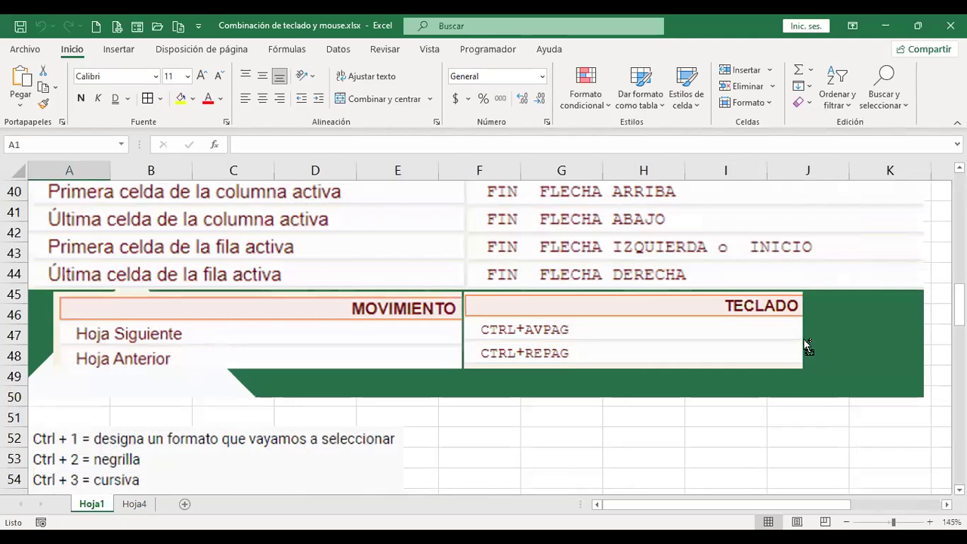
key(ctrl+Page_Down)
key(ctrl+Page_Up)
key(ctrl+Page_Down)
key(ctrl+Page_Up)
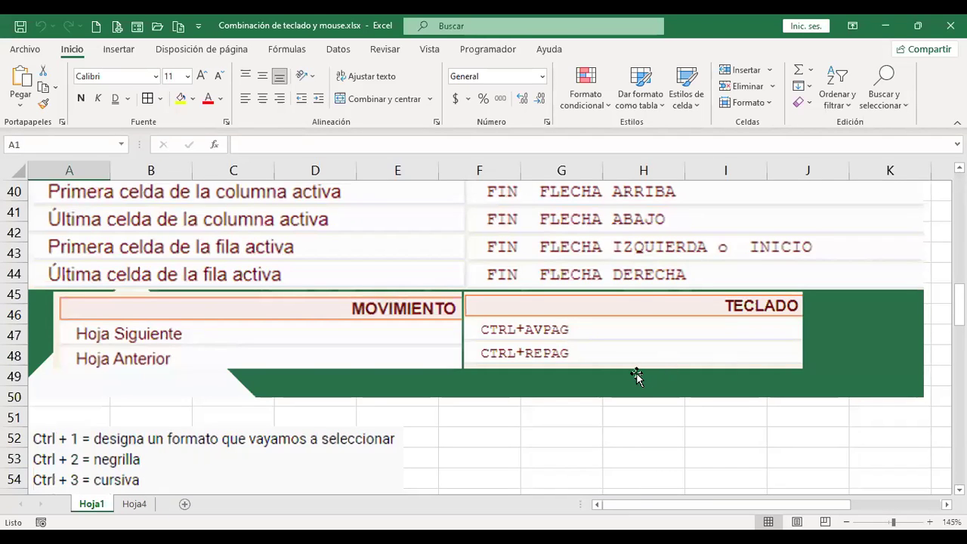
scroll(636, 376, down, 1)
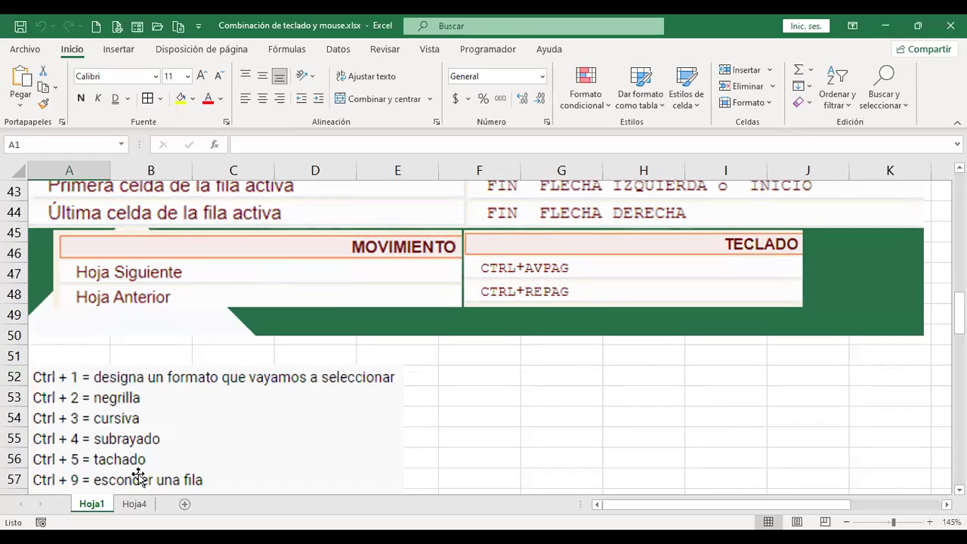
On Hoja4, select K3:K8 to clear the two test entries in K4 and K5.
click(133, 505)
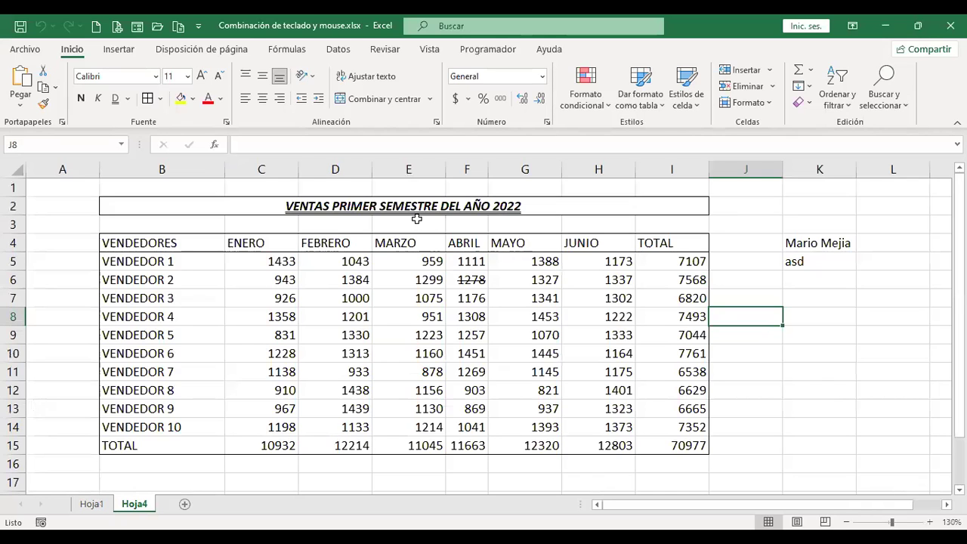
key(ctrl+Page_Up)
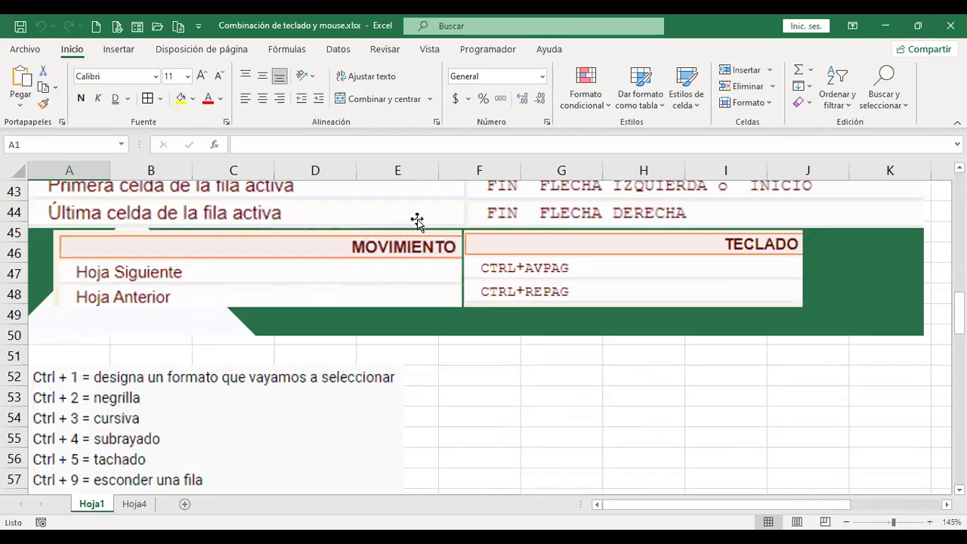
key(ctrl+Page_Down)
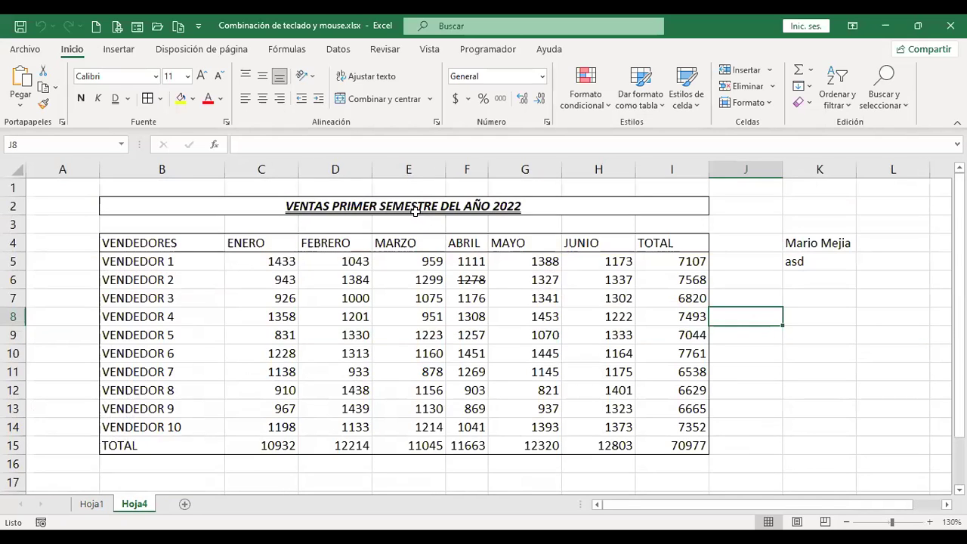
drag(820, 224, 850, 313)
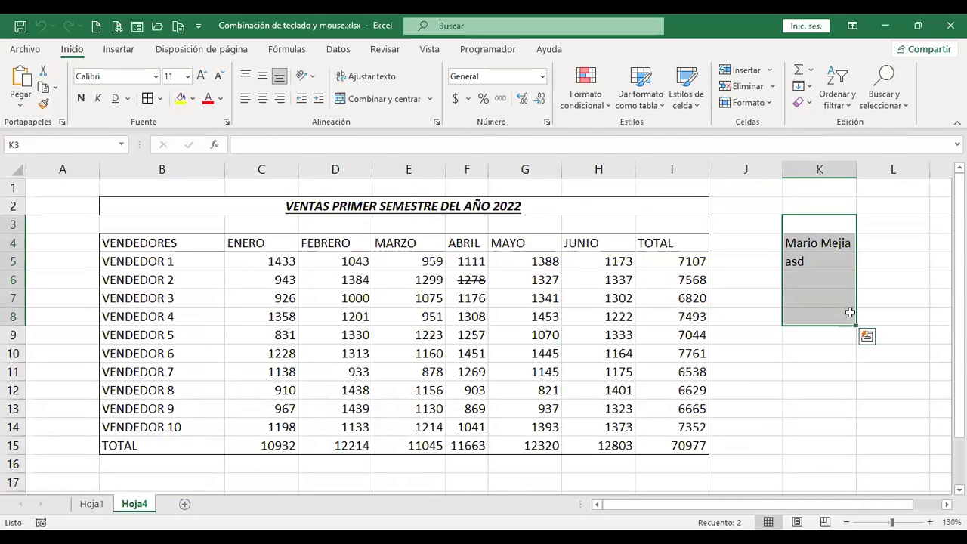
Unmerge the 'VENTAS PRIMER SEMESTRE DEL AÑO 2022' title in B2 and select the whole sheet.
click(370, 204)
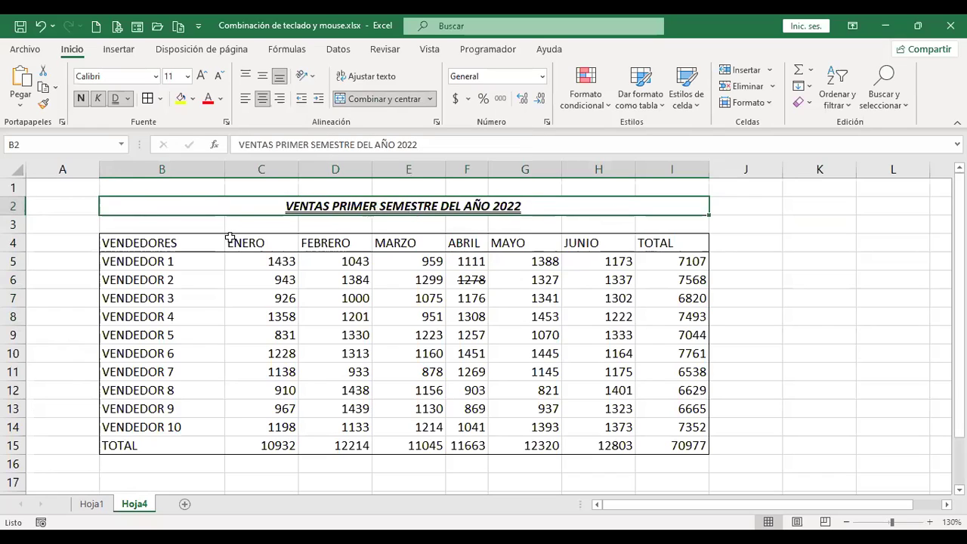
click(373, 99)
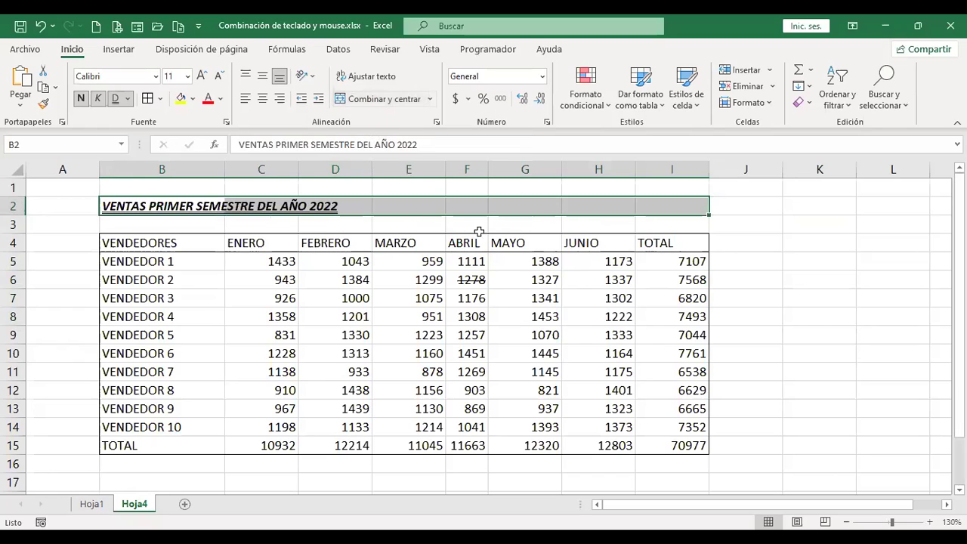
key(Left)
key(Right)
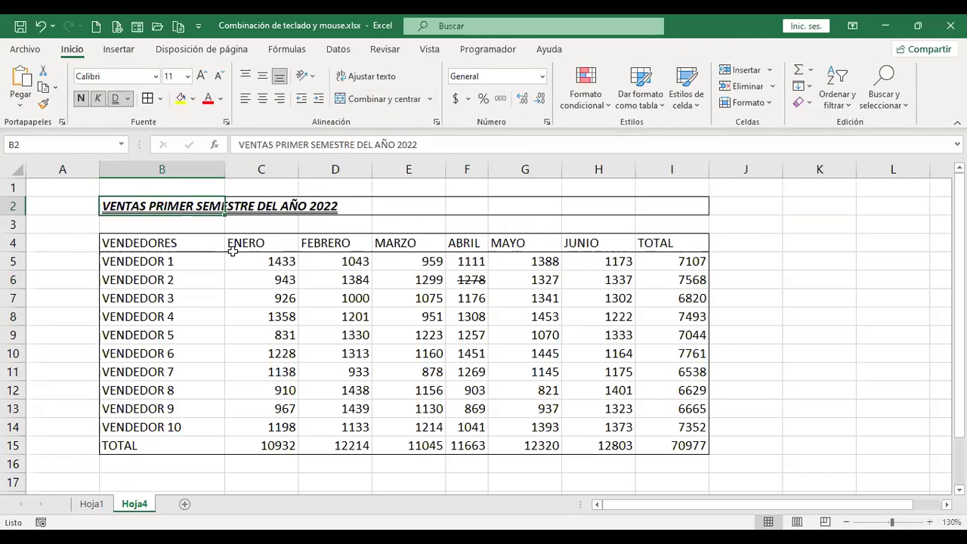
click(16, 167)
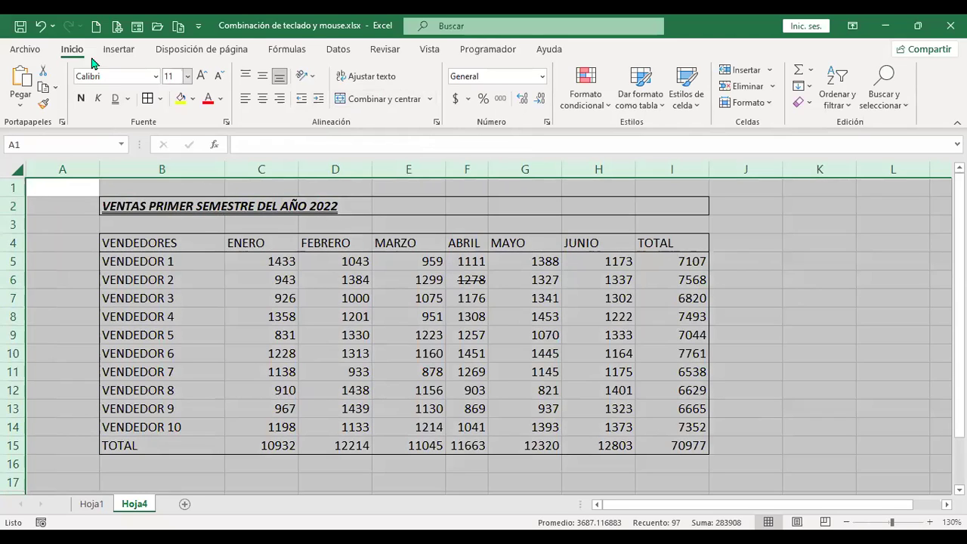
Remove all borders from the sheet, undoing an accidental Borrar todo.
click(160, 99)
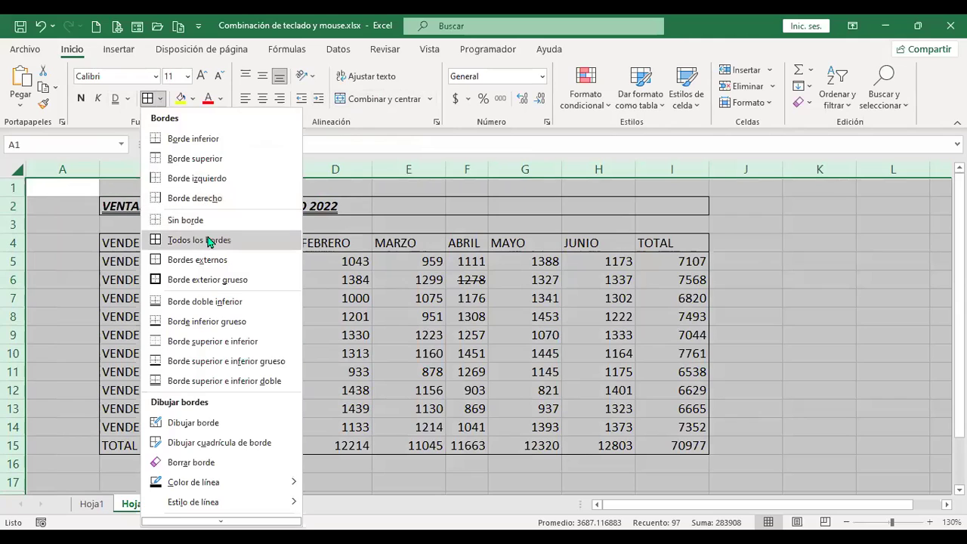
click(211, 226)
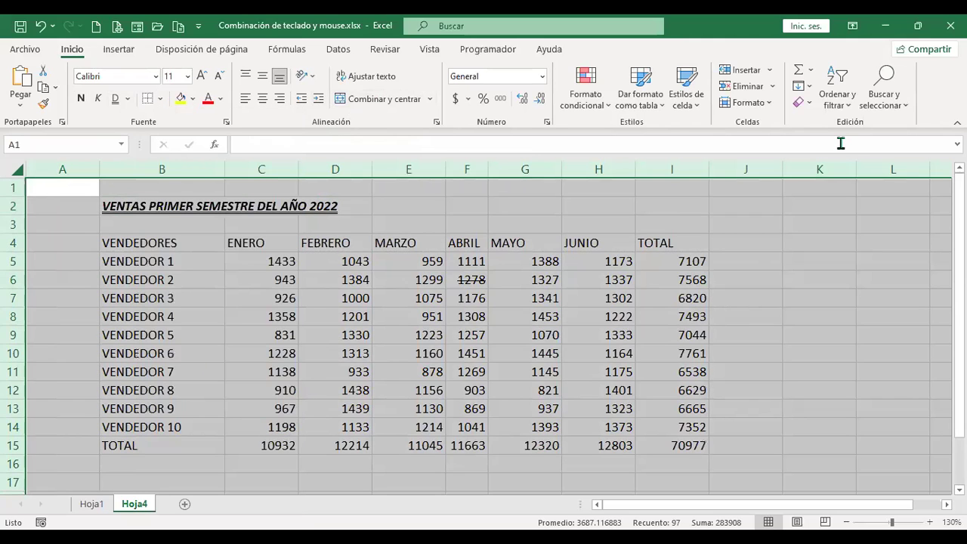
click(810, 103)
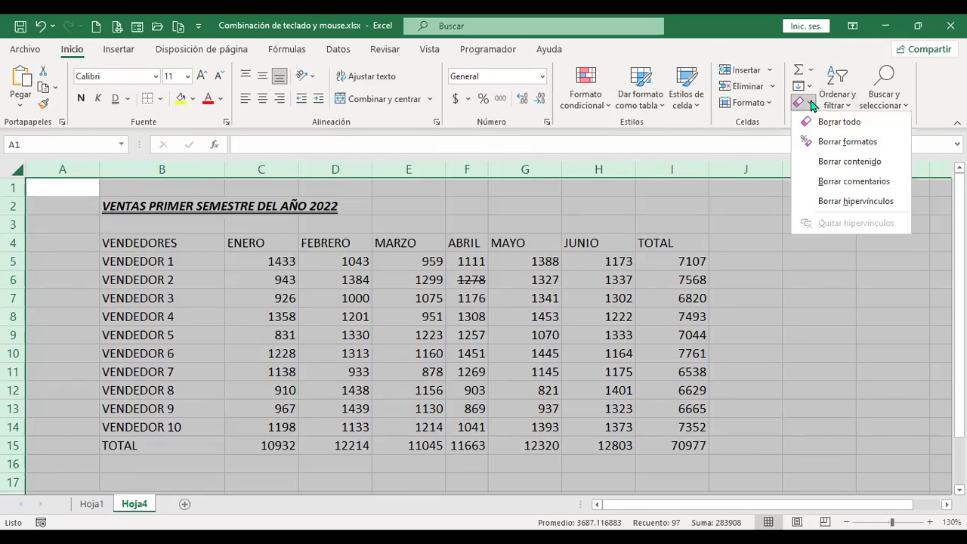
click(848, 123)
key(ctrl+z)
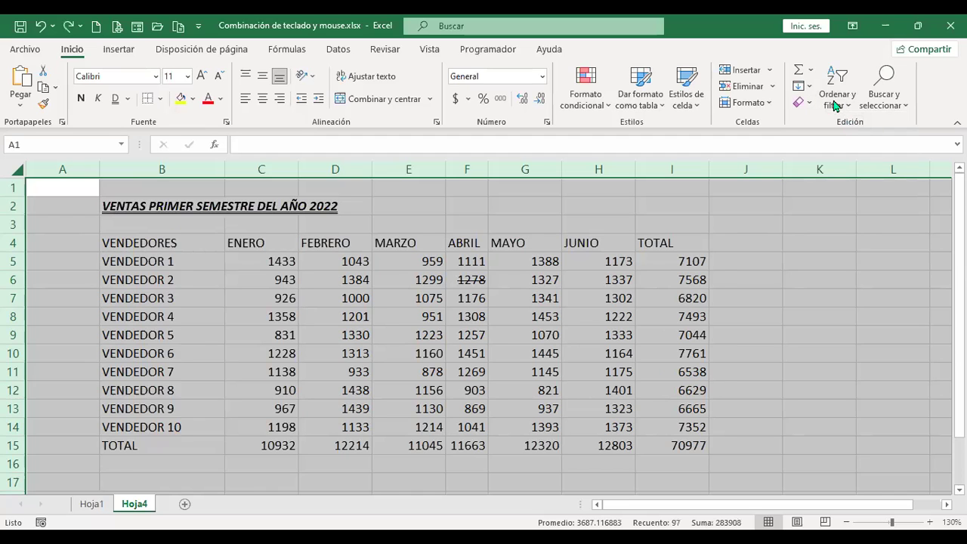
Apply Borrar formatos to strip all formatting, then select B3 to deselect.
click(805, 106)
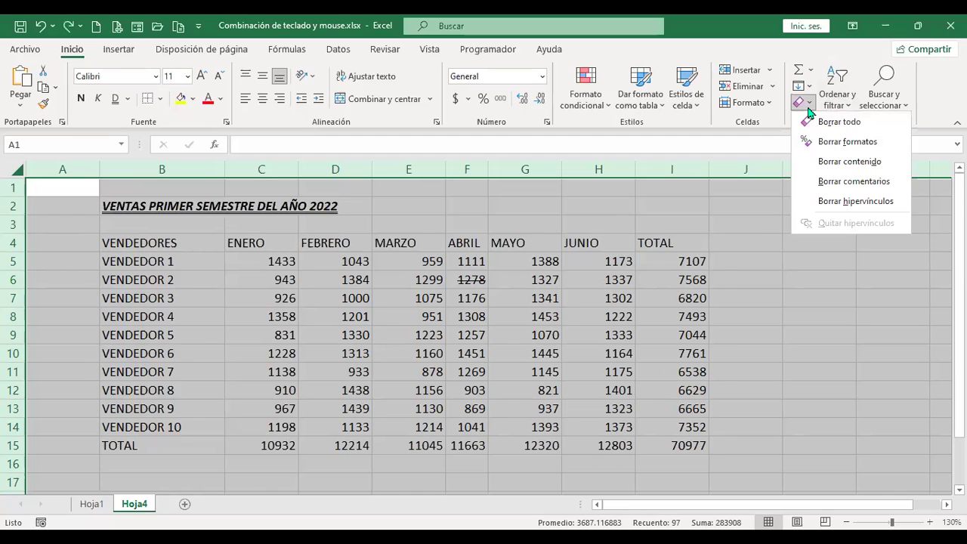
click(837, 142)
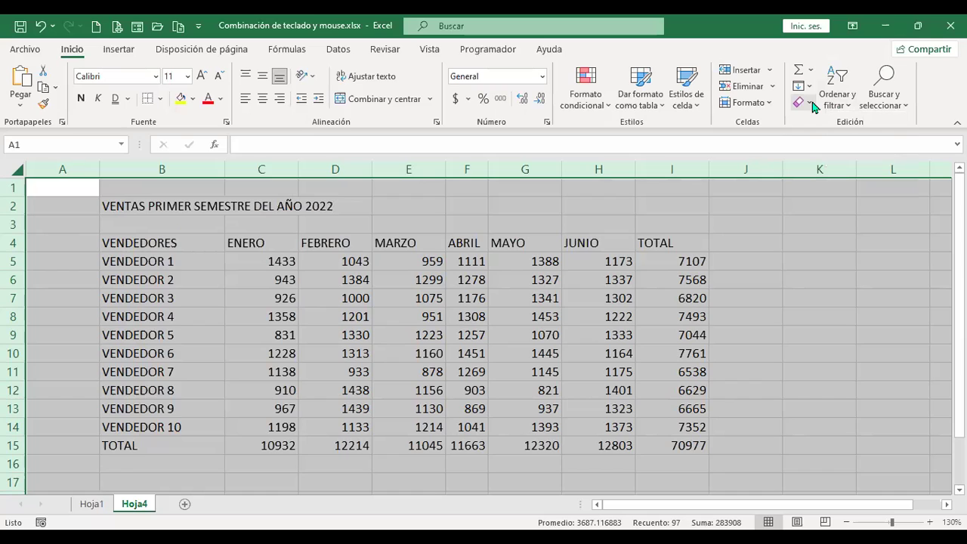
click(811, 103)
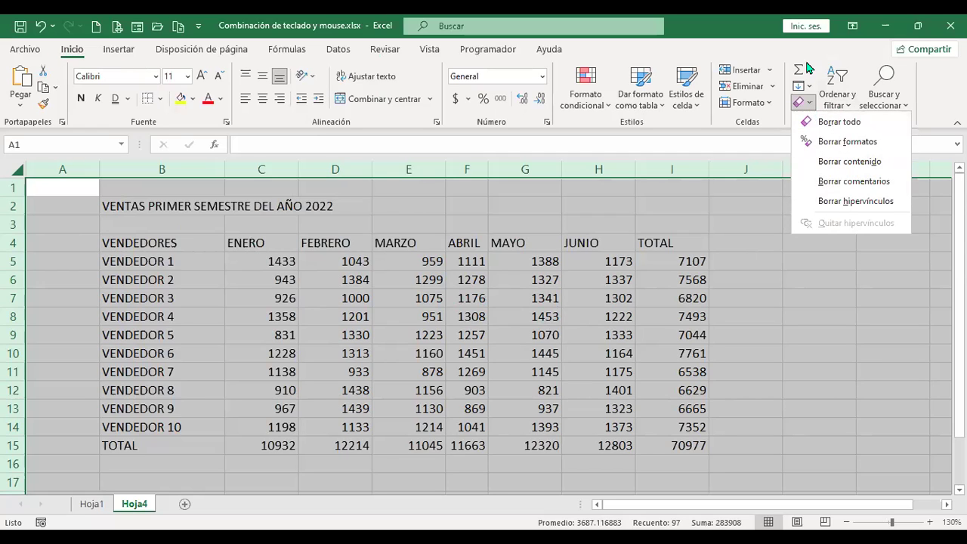
click(831, 142)
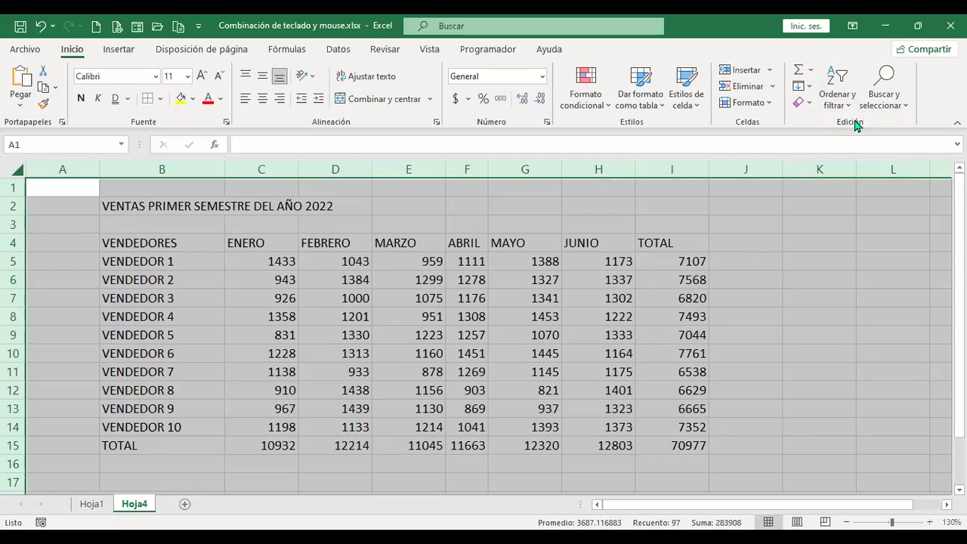
click(809, 104)
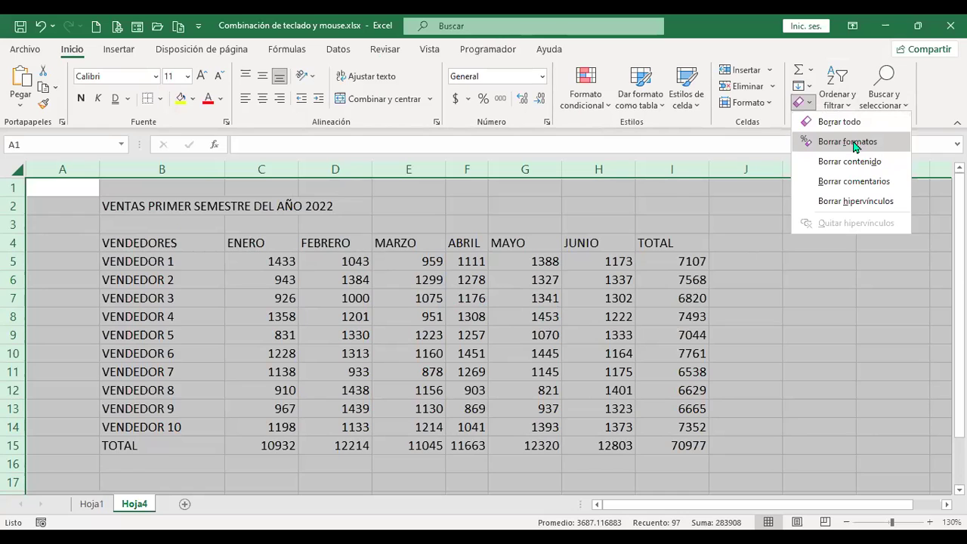
click(325, 301)
click(172, 226)
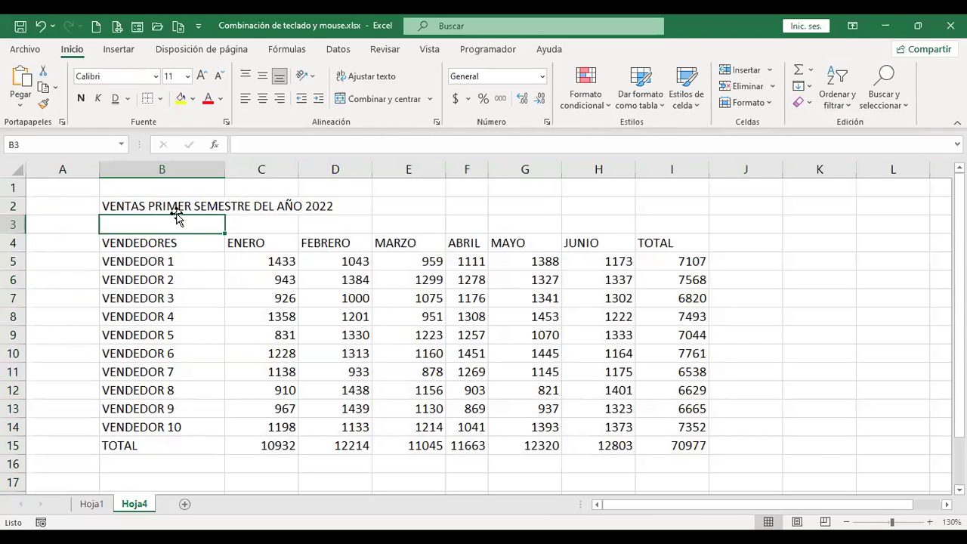
Merge and centre B2:I2 for the sales title, then switch to Hoja1 and back to Hoja4.
click(174, 205)
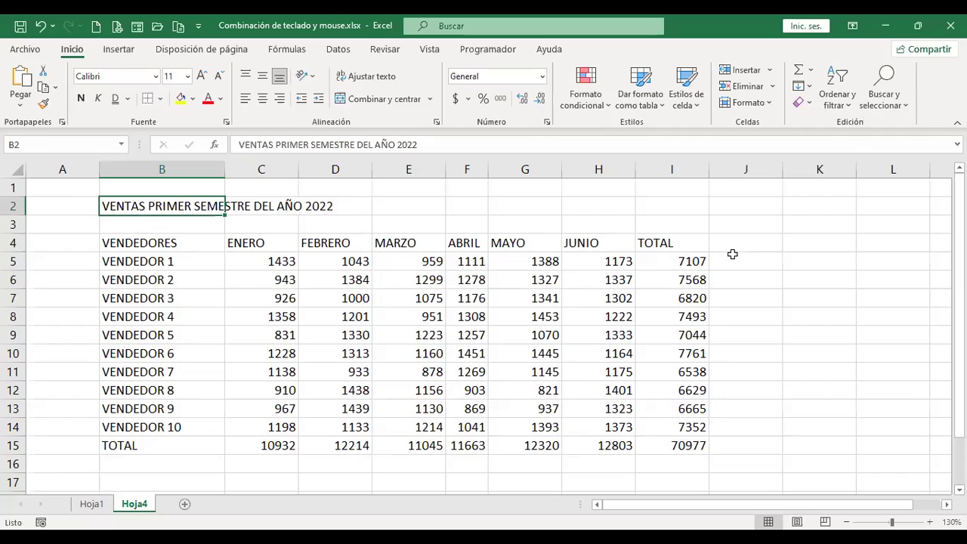
key(shift+Right)
key(shift+Right)
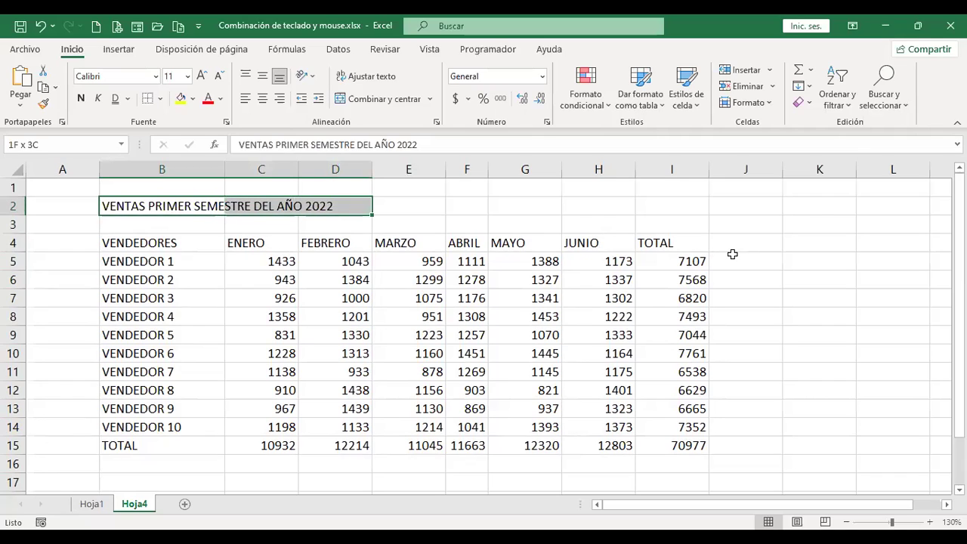
key(shift+Right)
key(shift+Right)
key(shift+Right)
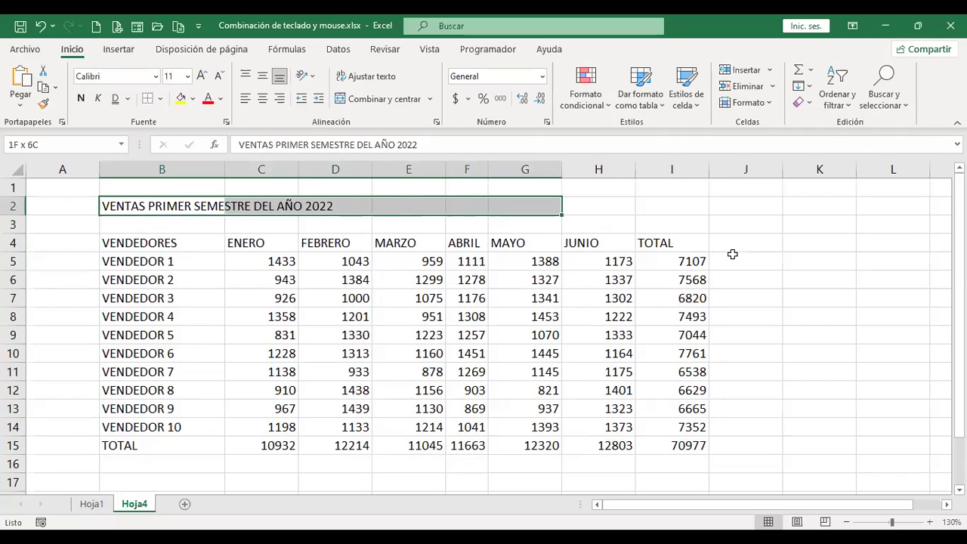
key(shift+Right)
drag(732, 254, 732, 255)
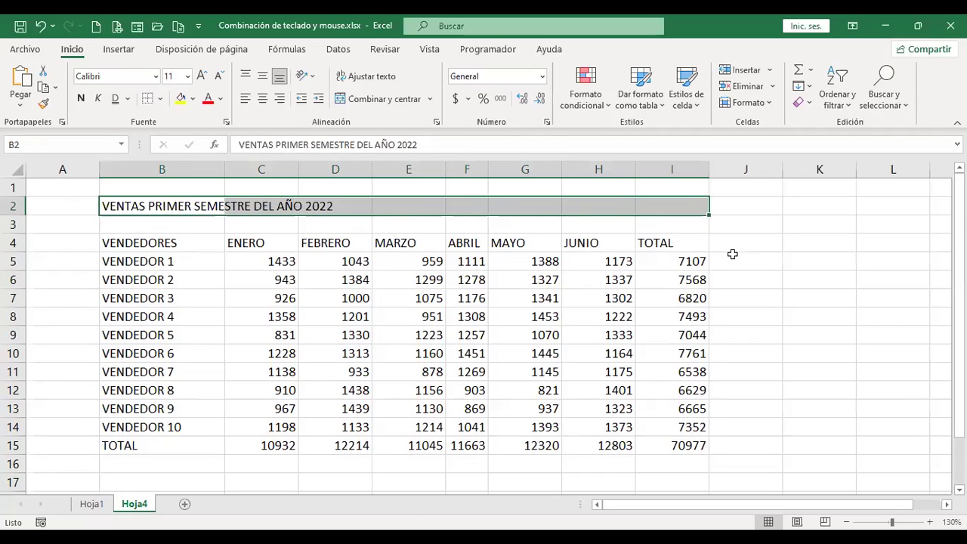
click(382, 105)
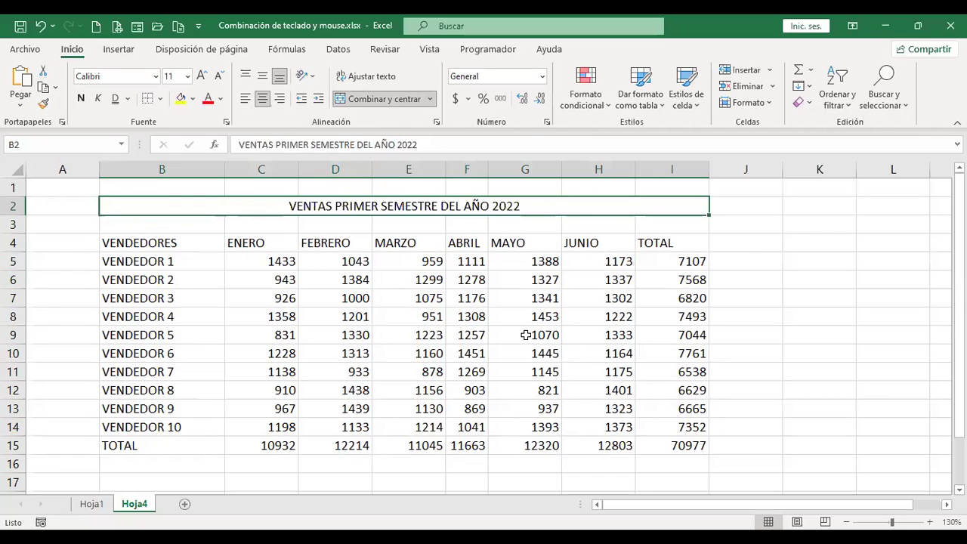
key(ctrl+Page_Up)
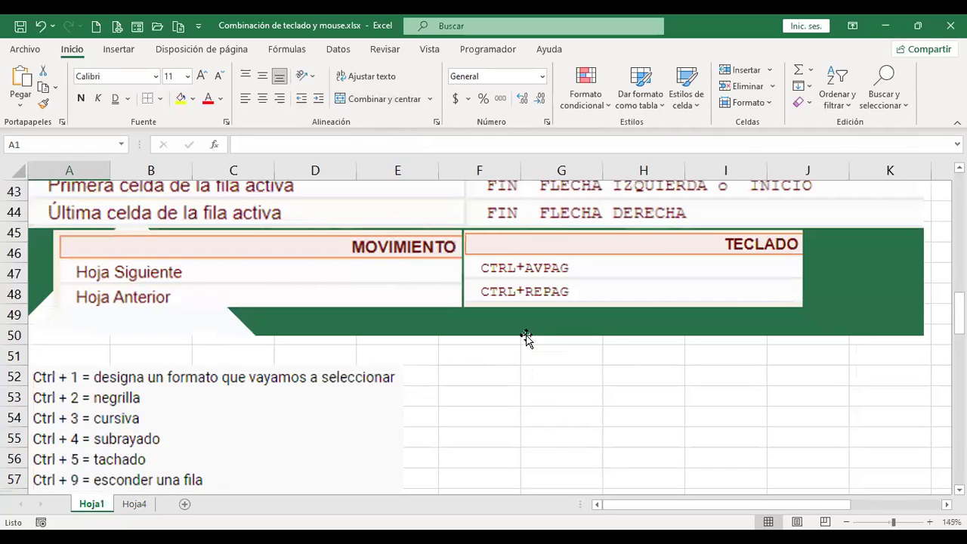
key(ctrl+Page_Down)
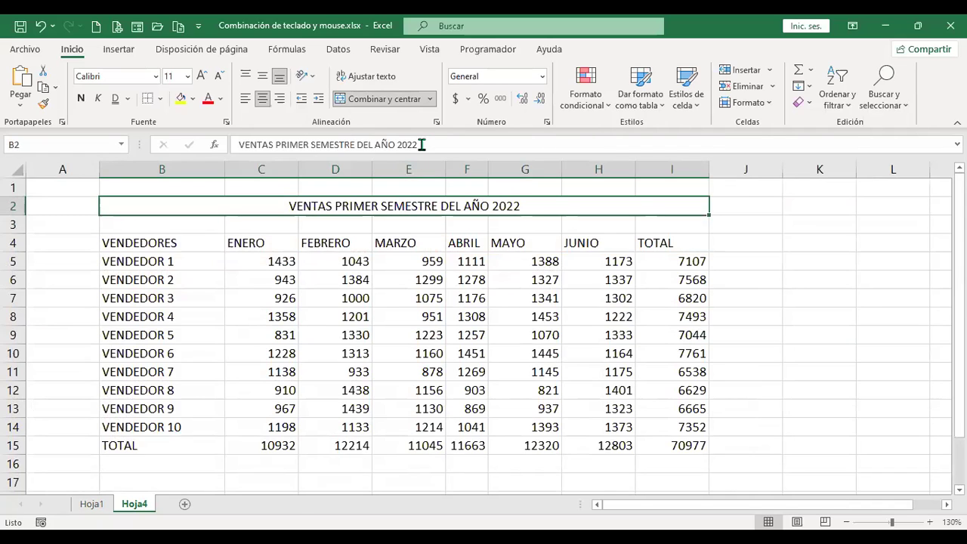
Browse the Format Cells Fill, Border, Alignment and Number tabs with Ctrl+1, then close without changes.
key(ctrl+1)
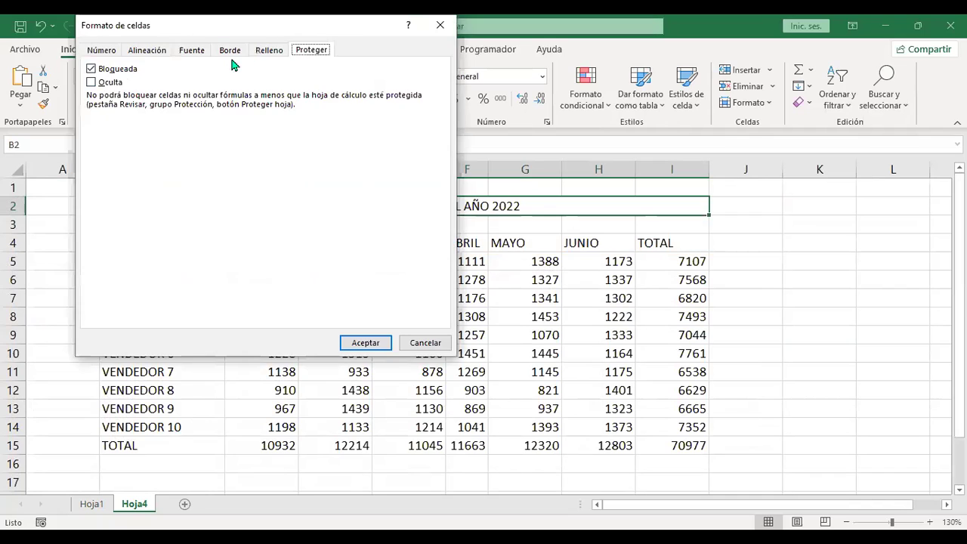
click(260, 50)
click(227, 51)
click(142, 51)
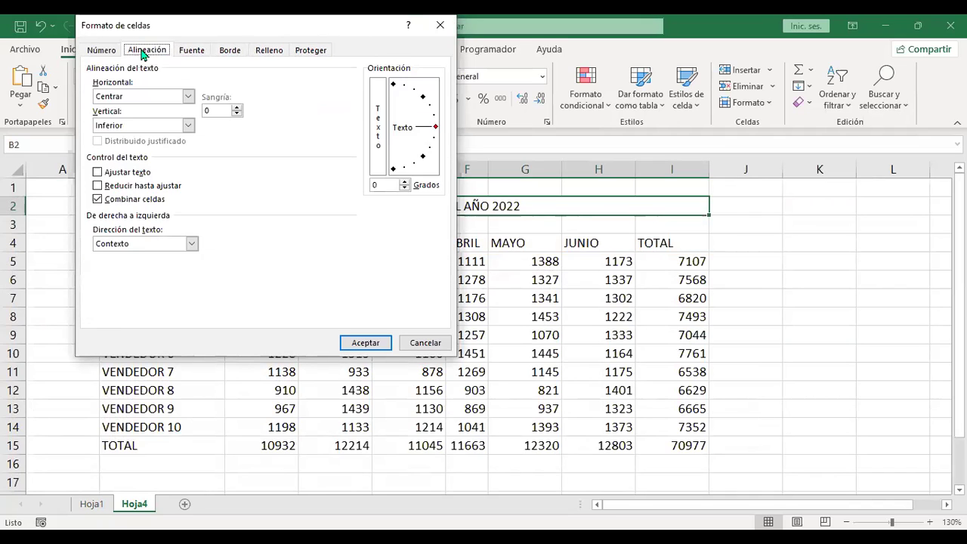
click(104, 49)
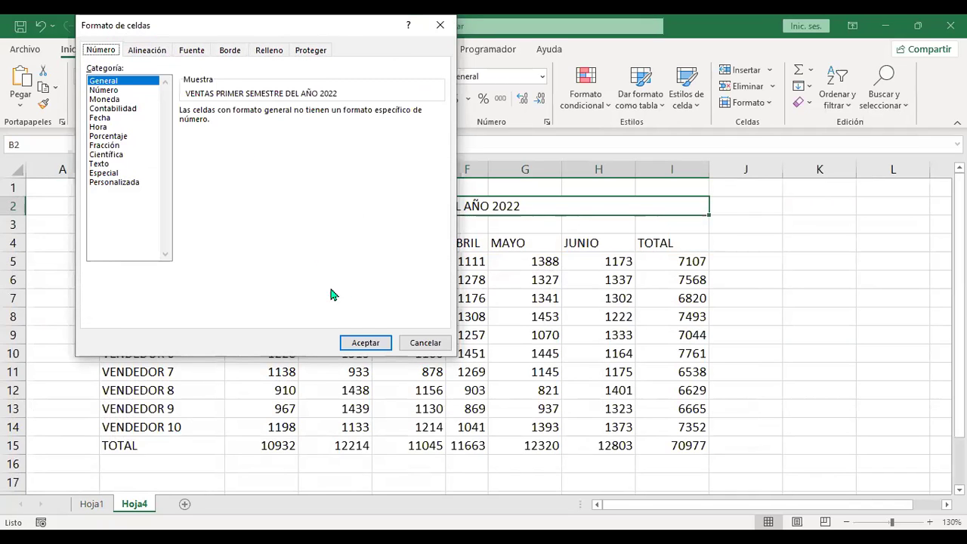
click(429, 344)
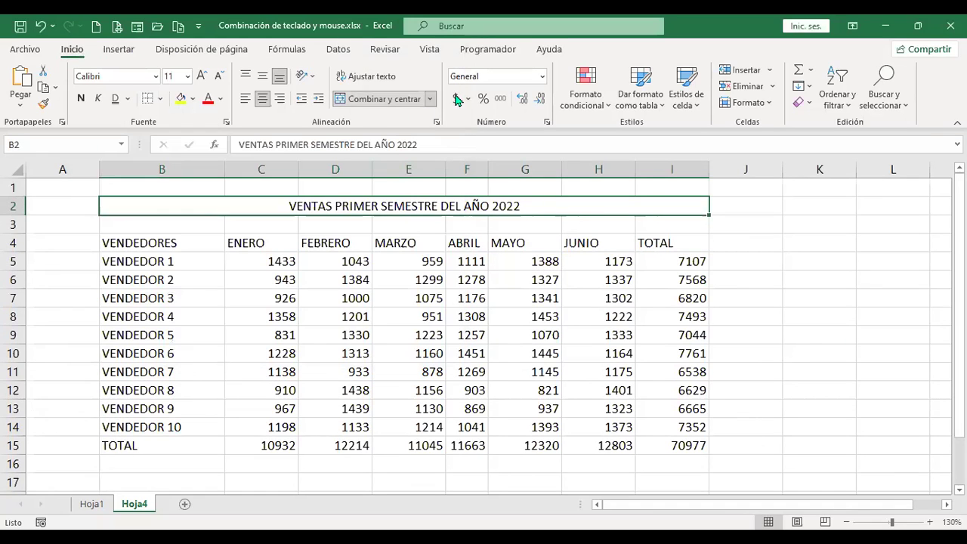
click(546, 123)
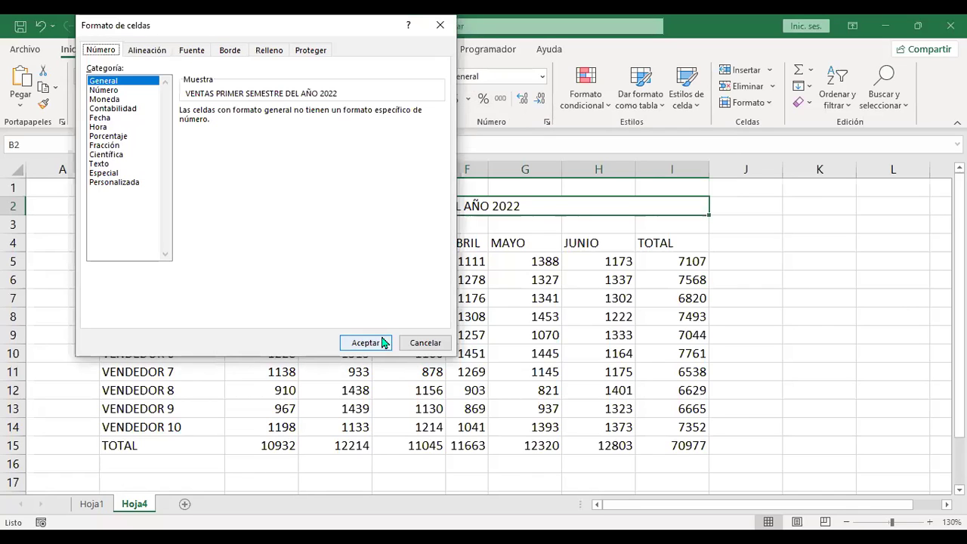
click(423, 343)
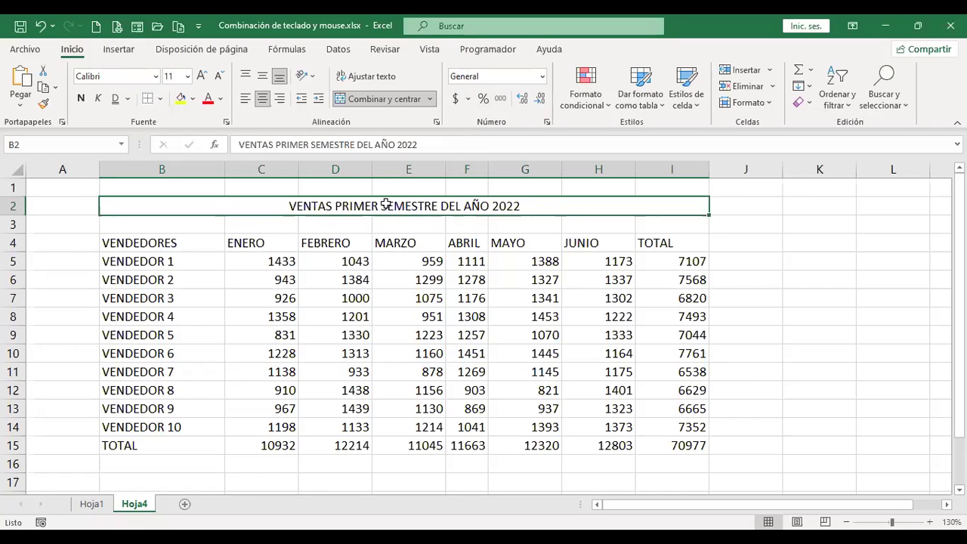
Open Format Cells from cell B2's right-click menu and close it unchanged.
right_click(387, 210)
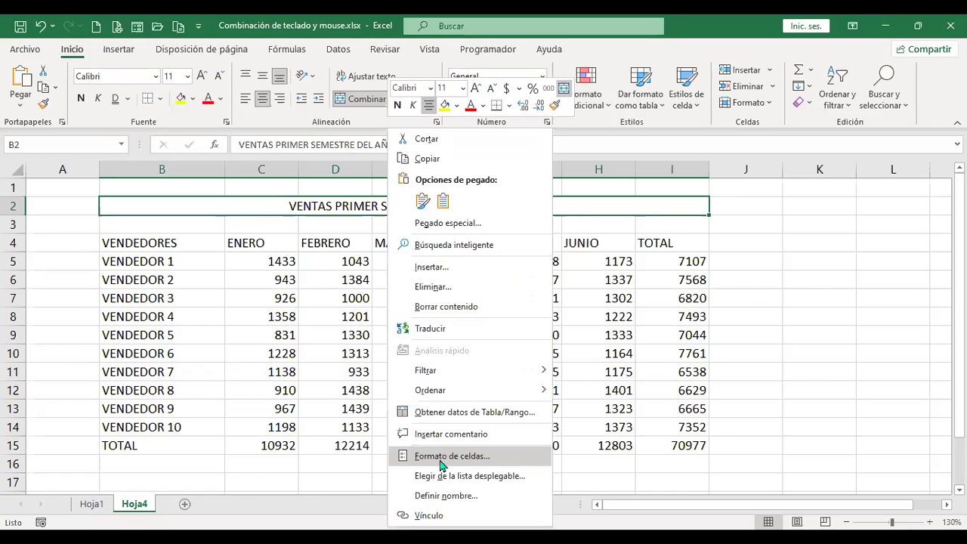
click(503, 457)
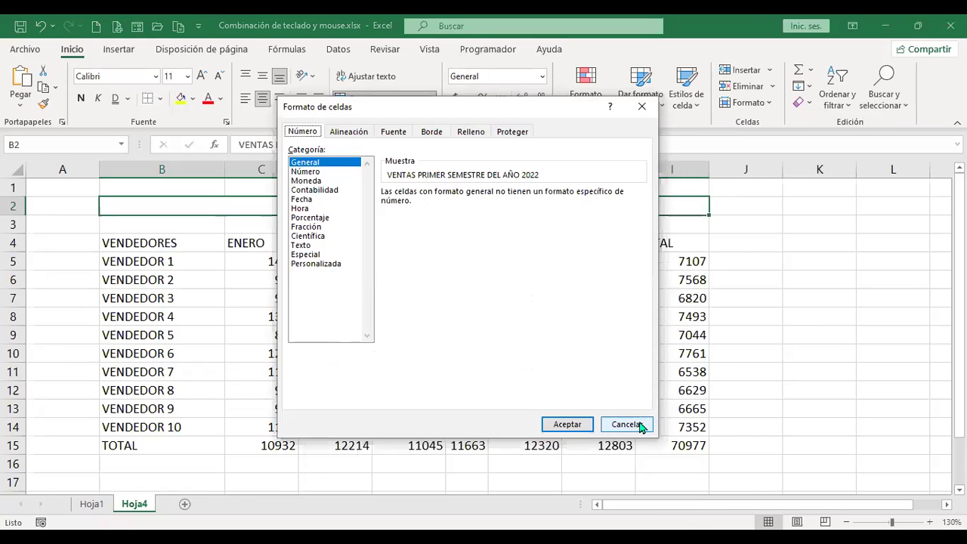
click(641, 428)
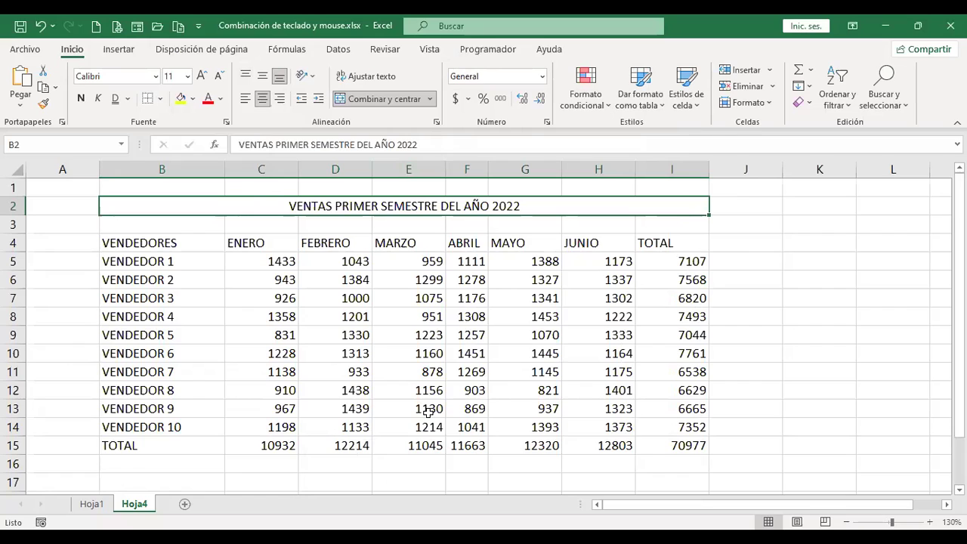
Review the Alignment, Font, Border and Fill tabs again, closing unchanged, then return to Hoja1.
key(ctrl+1)
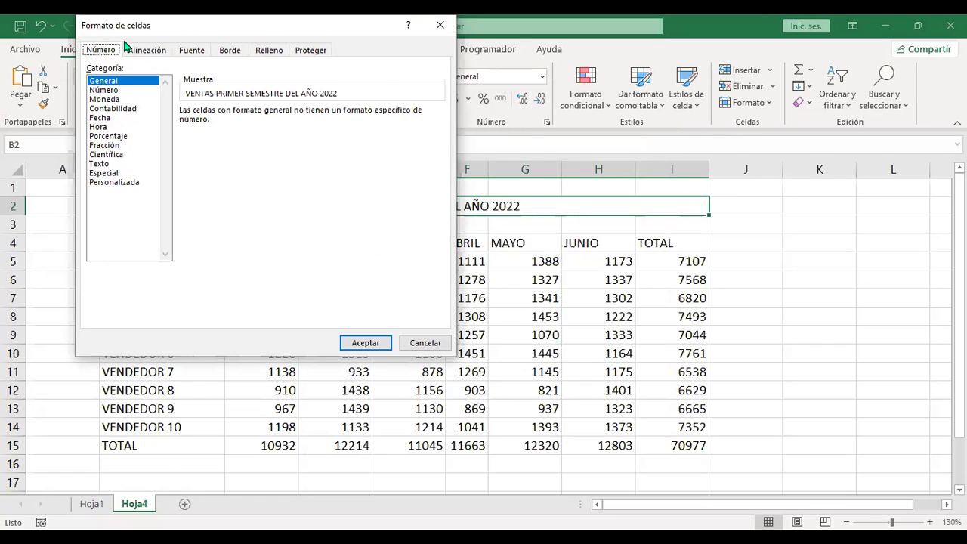
click(147, 51)
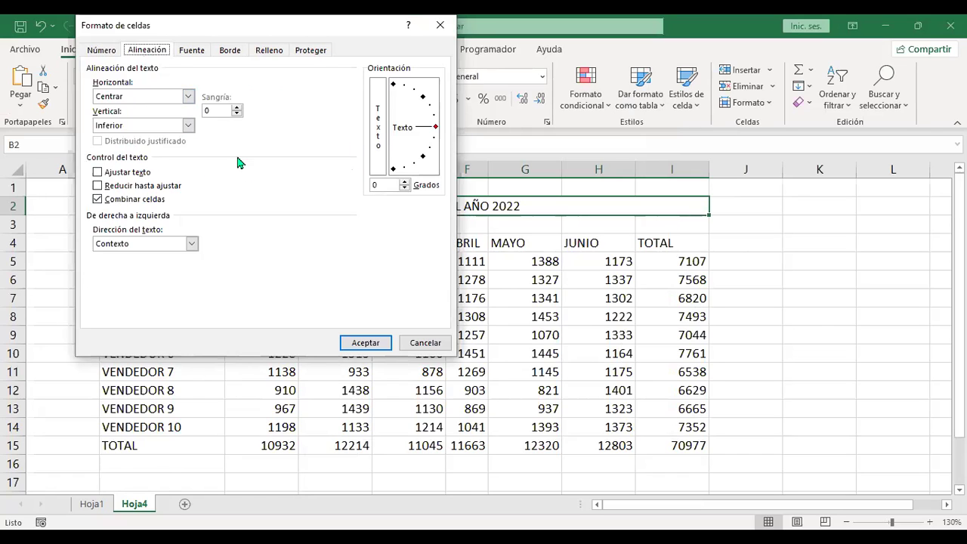
click(193, 52)
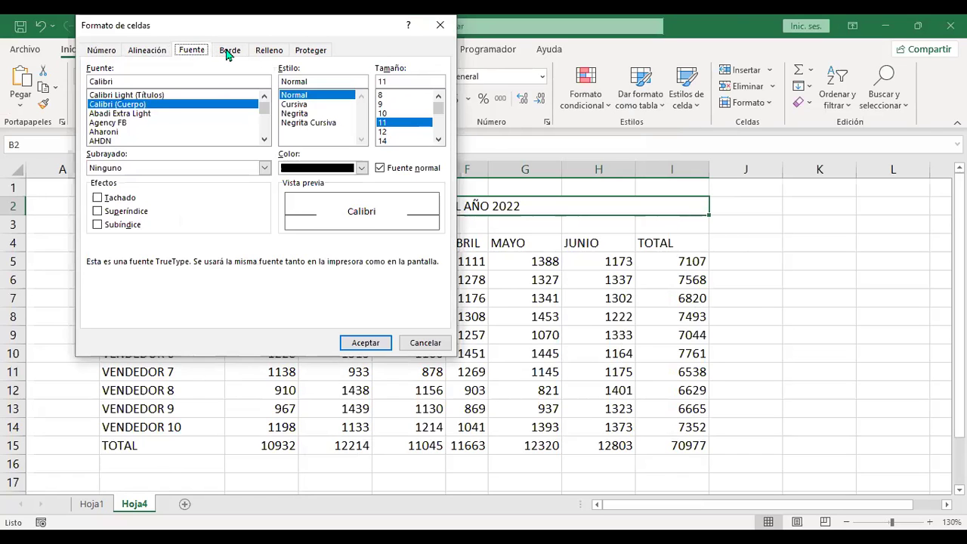
click(230, 52)
click(269, 51)
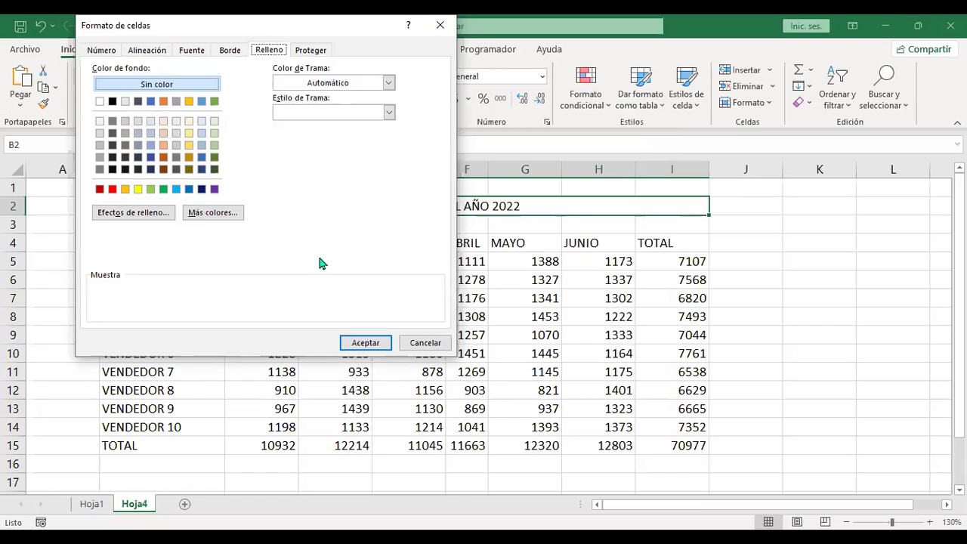
click(432, 343)
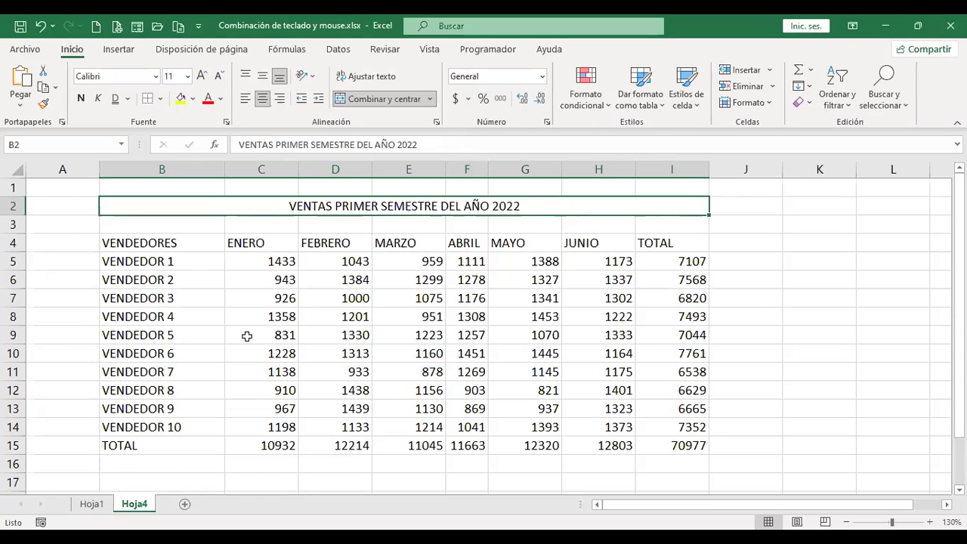
key(ctrl+Page_Up)
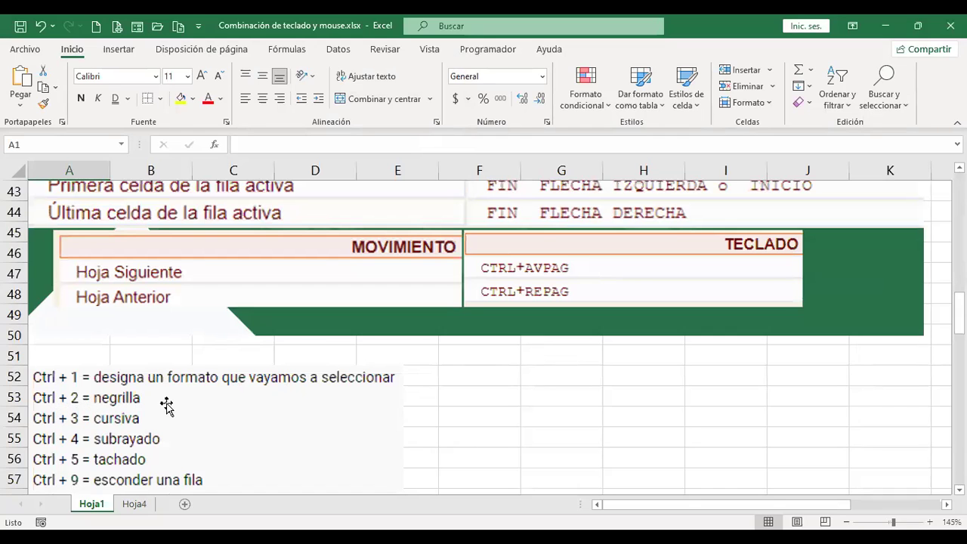
On Hoja4, bold the VENTAS PRIMER SEMESTRE DEL AÑO 2022 title with Ctrl+N, then go back to Hoja1.
key(ctrl+Page_Down)
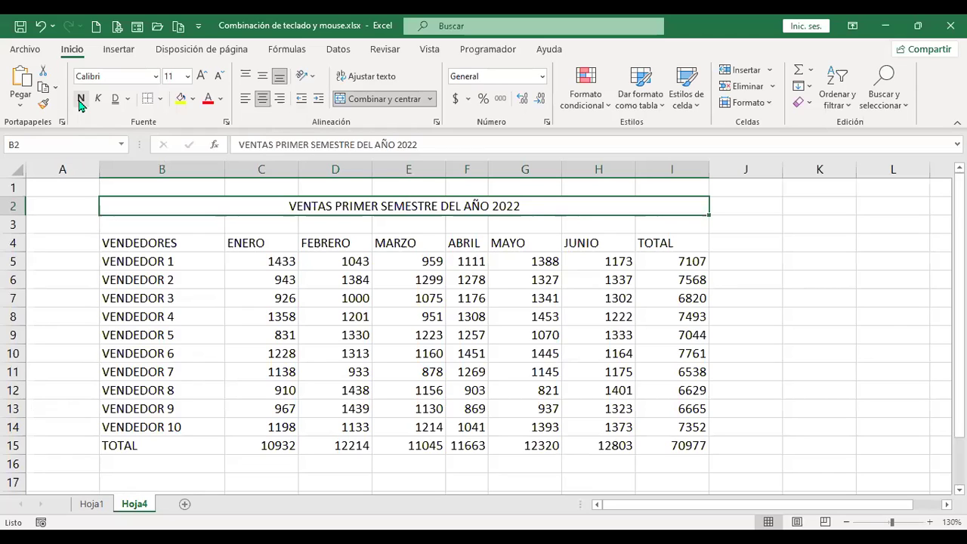
key(ctrl+n)
key(ctrl+n)
key(ctrl+n)
key(ctrl+n)
key(ctrl+n)
key(ctrl+n)
key(ctrl+n)
key(ctrl+n)
key(ctrl+n)
key(ctrl+n)
key(ctrl+n)
key(ctrl+n)
key(ctrl+n)
key(ctrl+n)
key(ctrl+n)
key(ctrl+n)
key(ctrl+n)
key(ctrl+n)
key(ctrl+n)
key(ctrl+n)
key(ctrl+n)
key(ctrl+n)
key(ctrl+n)
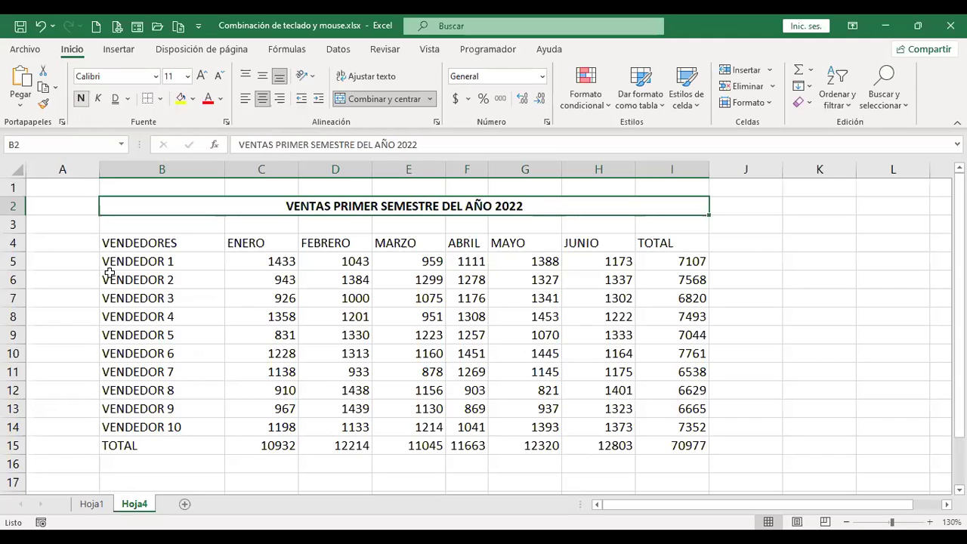
key(ctrl+Page_Up)
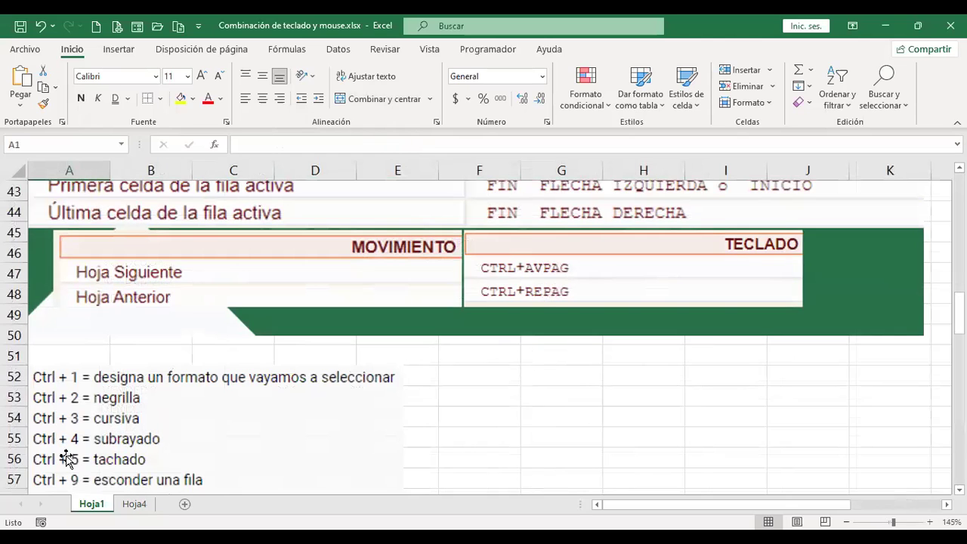
On Hoja4, toggle italics on and off for the sales title, leaving it without italics.
key(ctrl+Page_Down)
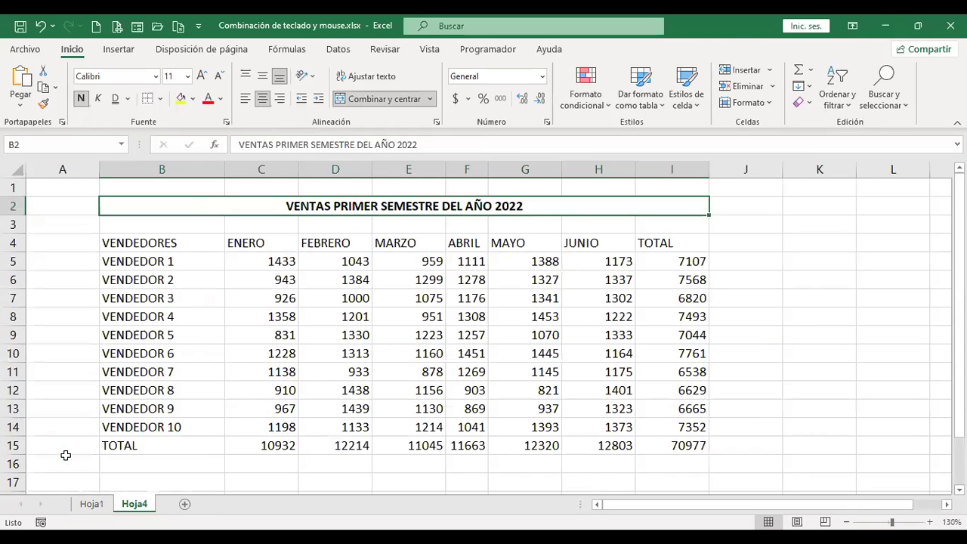
key(ctrl+k)
key(ctrl+k)
key(ctrl+k)
key(ctrl+k)
key(ctrl+k)
key(ctrl+k)
key(ctrl+k)
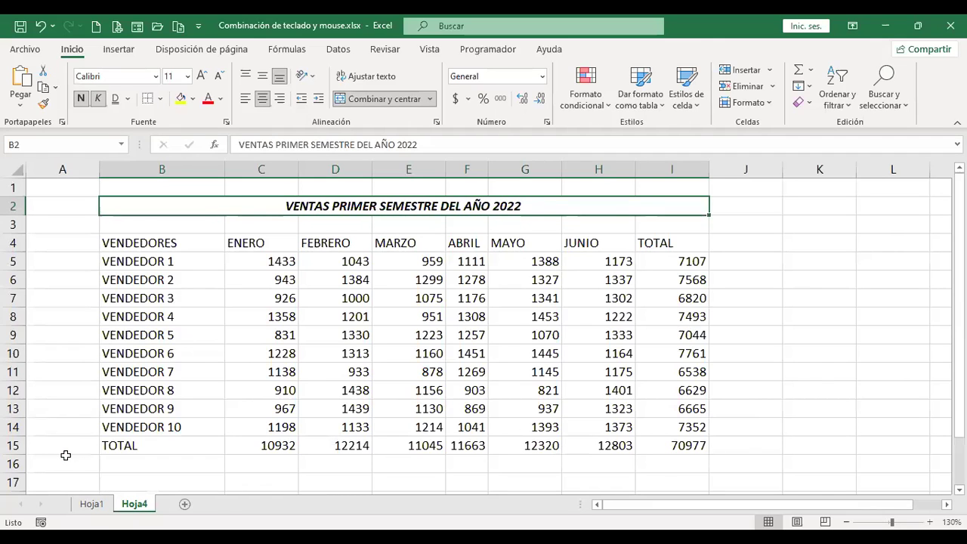
click(98, 99)
click(98, 99)
click(99, 99)
click(98, 99)
click(98, 99)
click(98, 99)
click(98, 99)
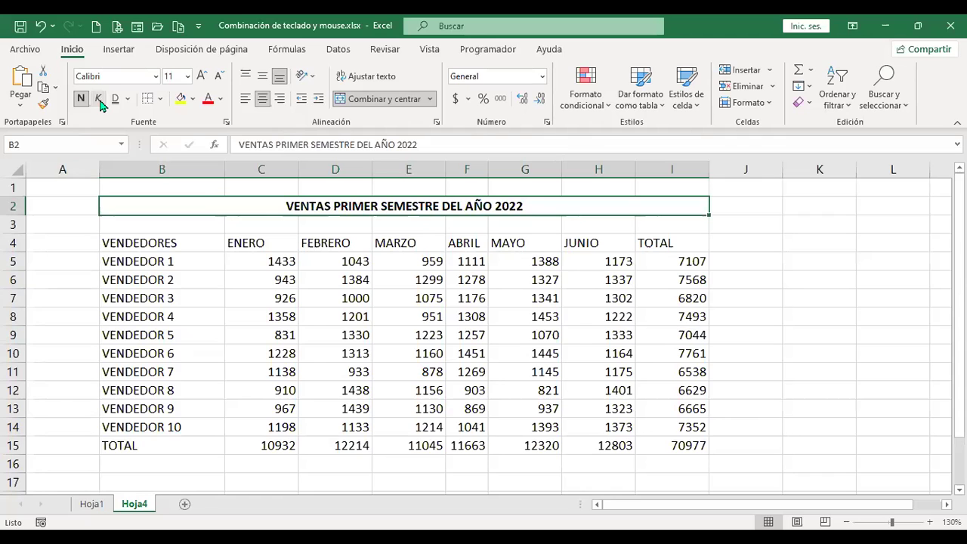
Check the Hoja1 shortcut list, then underline the Hoja4 sales title with Ctrl+S.
key(ctrl+Page_Up)
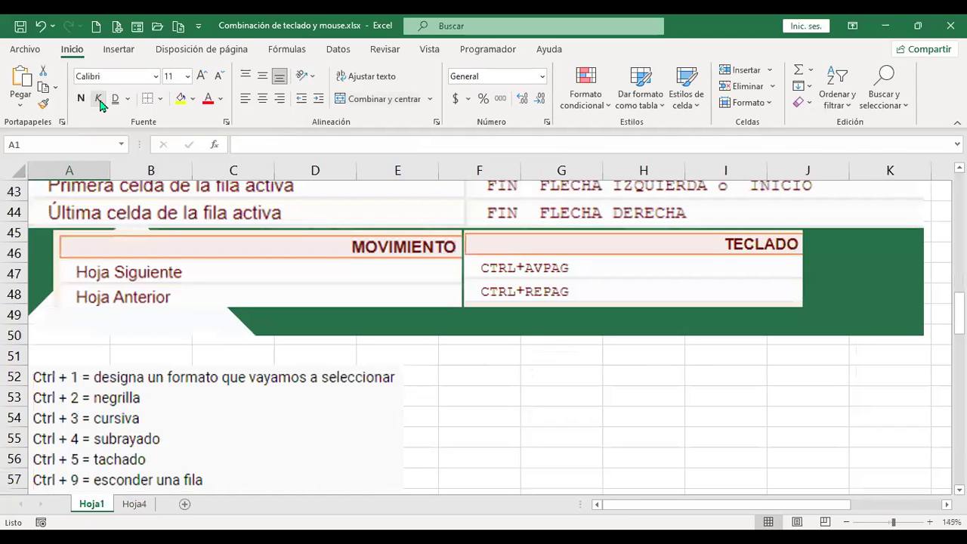
key(ctrl+Page_Down)
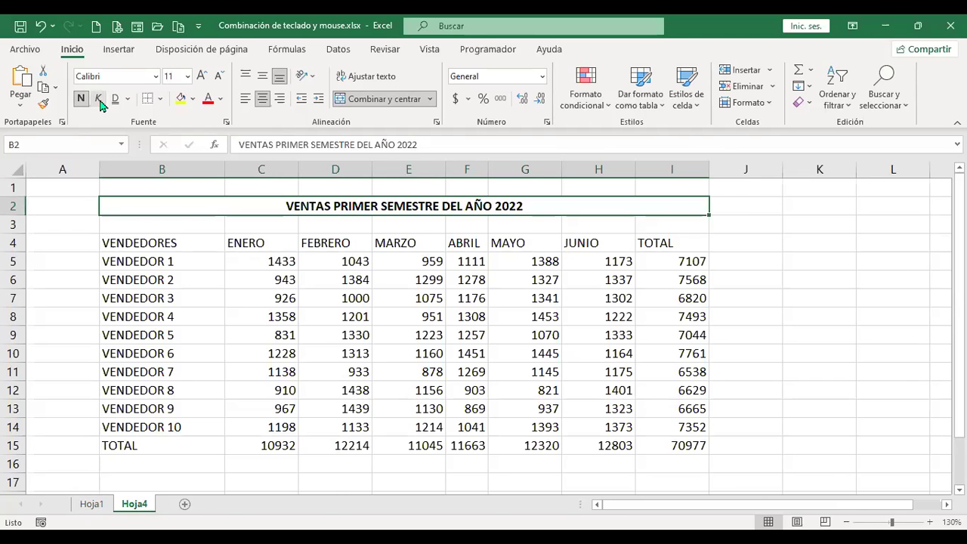
key(ctrl+s)
key(ctrl+s)
key(ctrl+s)
key(ctrl+s)
key(ctrl+s)
key(ctrl+s)
key(ctrl+s)
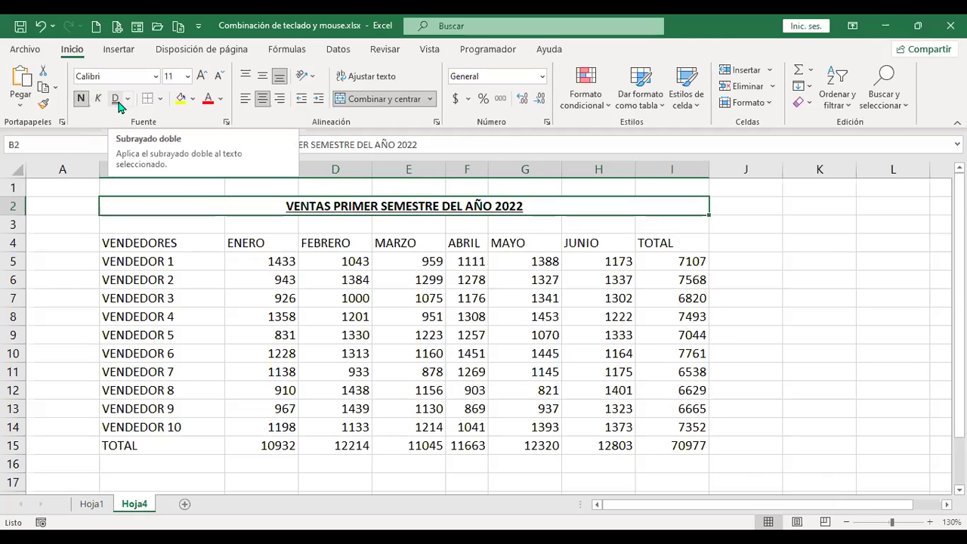
Inspect the underline styles, then remove the title's underline in B2 with Ctrl+S and go to Hoja1.
click(127, 99)
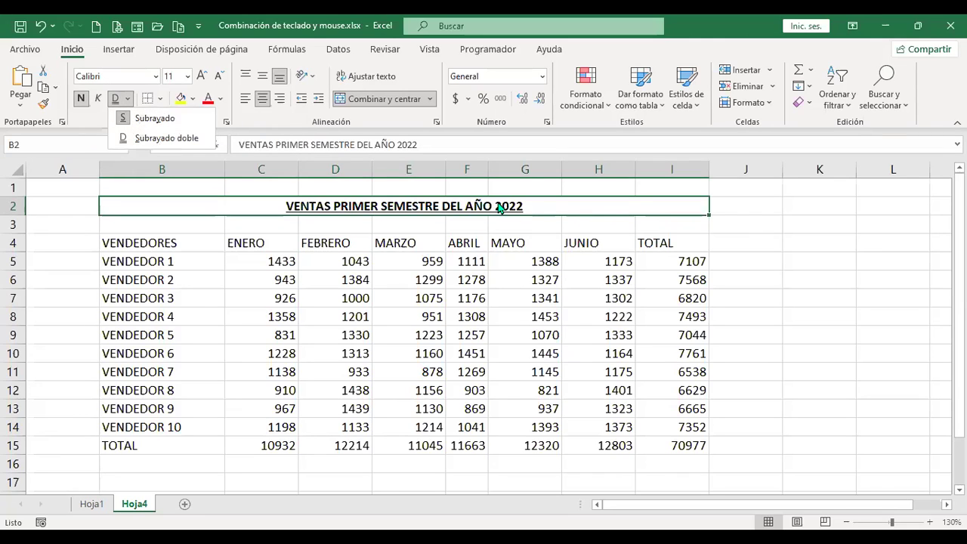
click(719, 215)
click(764, 231)
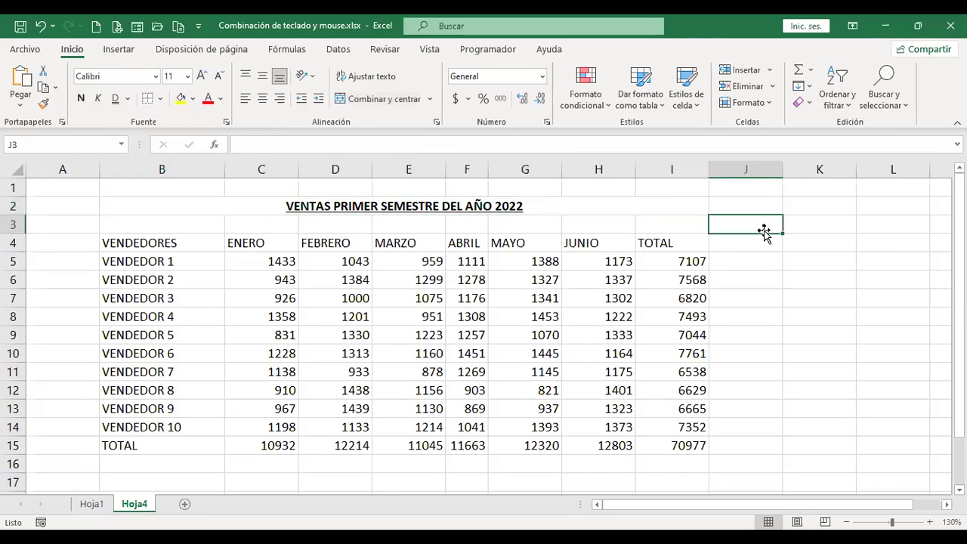
key(Up)
key(Left)
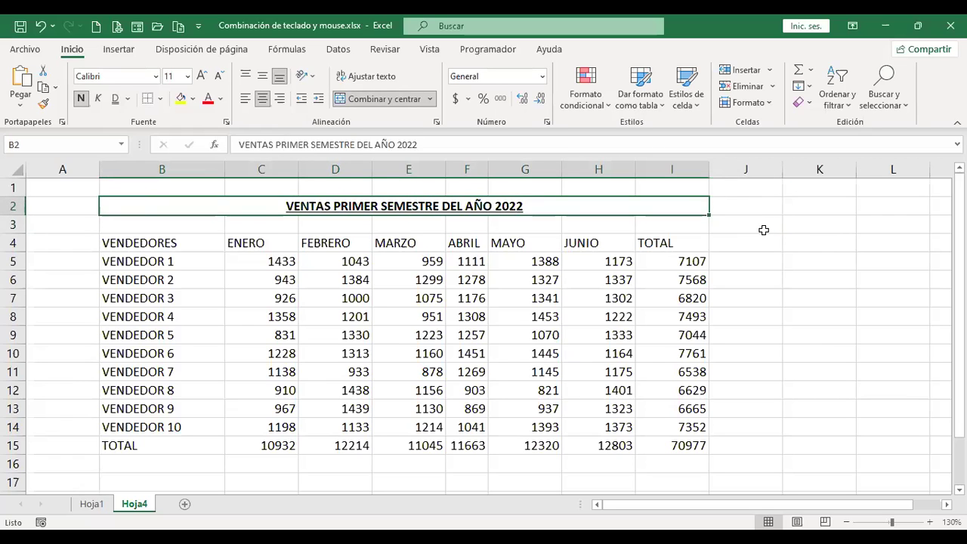
key(ctrl+s)
key(ctrl+s)
key(ctrl+s)
key(ctrl+s)
key(ctrl+s)
key(ctrl+Page_Up)
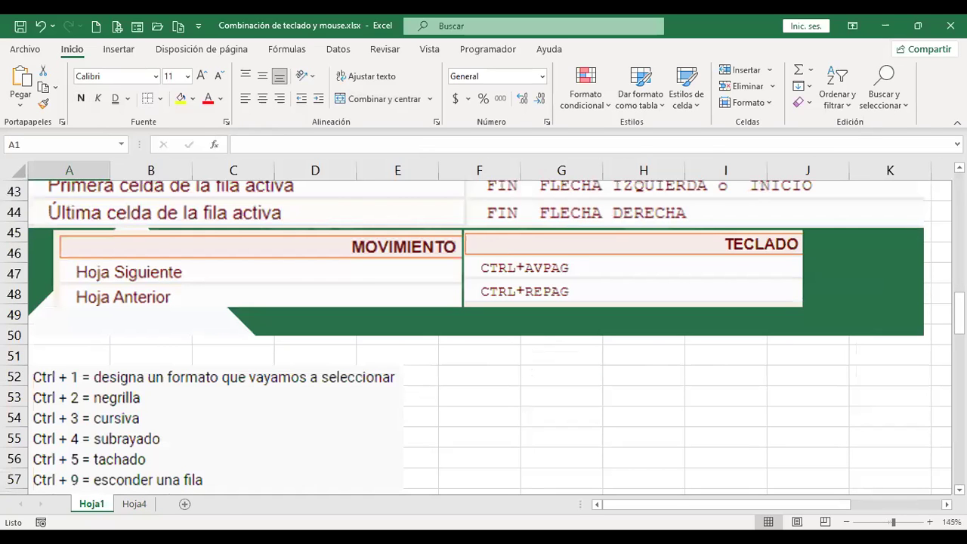
Strike through the 1358 value in cell C8 on Hoja4 with Ctrl+5.
key(ctrl+Page_Down)
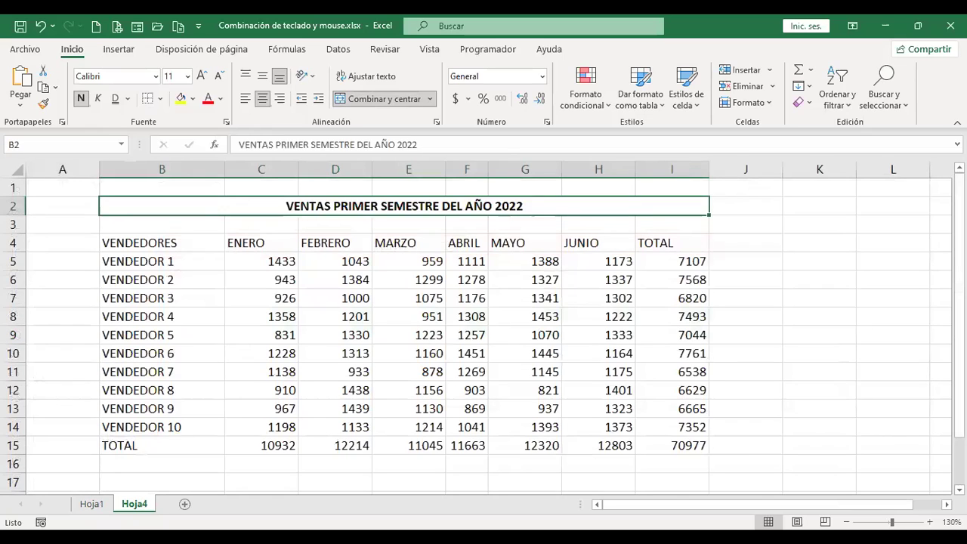
click(264, 316)
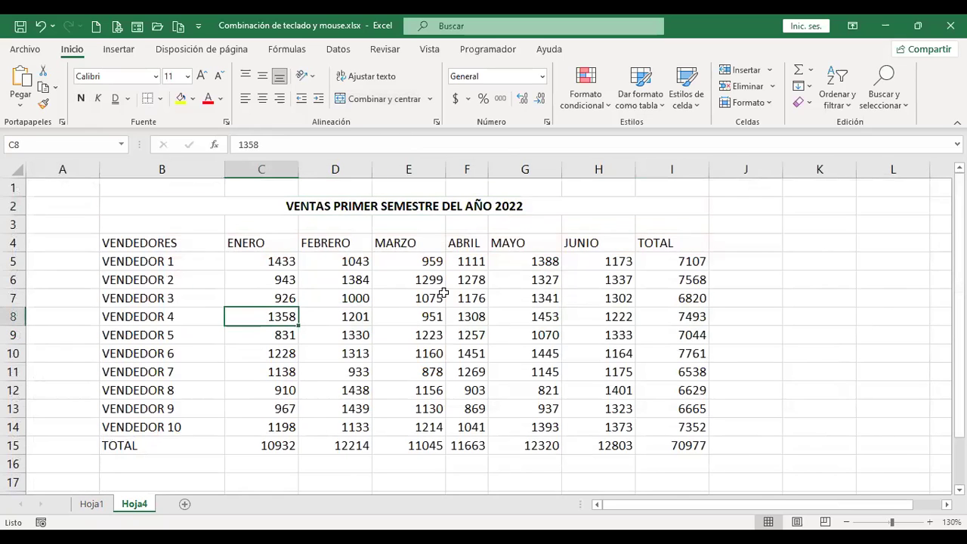
key(ctrl+5)
key(ctrl+5)
key(ctrl+5)
key(ctrl+5)
key(ctrl+5)
key(ctrl+5)
key(ctrl+5)
key(ctrl+5)
key(ctrl+5)
Check the Hoja1 shortcut list, then hide row 8 (VENDEDOR 4) on Hoja4 with Ctrl+9.
key(ctrl+Page_Up)
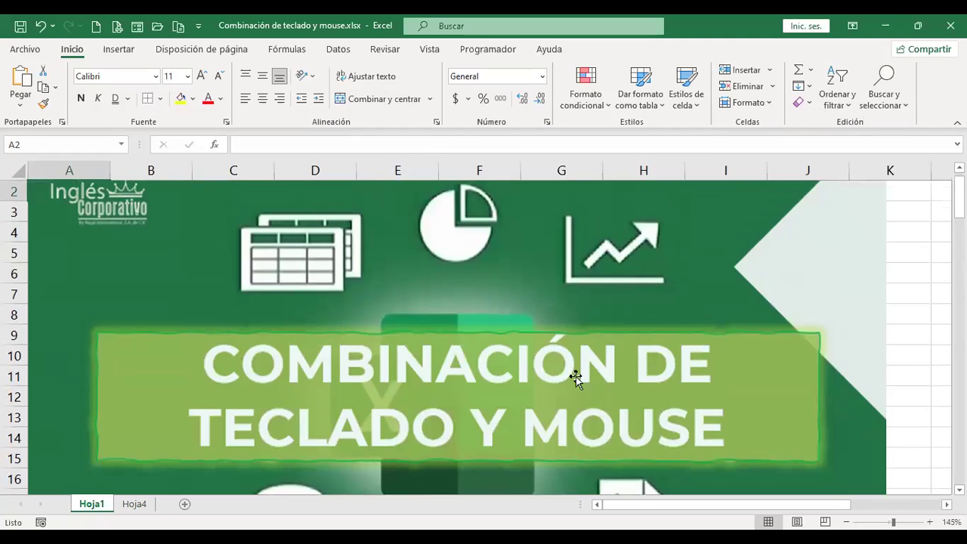
scroll(576, 379, down, 17)
scroll(576, 378, up, 1)
click(562, 323)
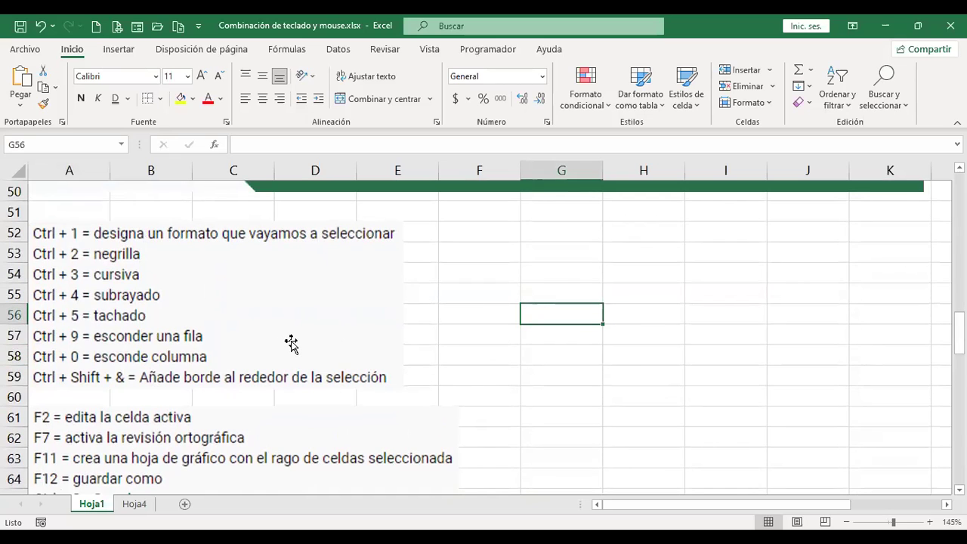
key(ctrl+Page_Down)
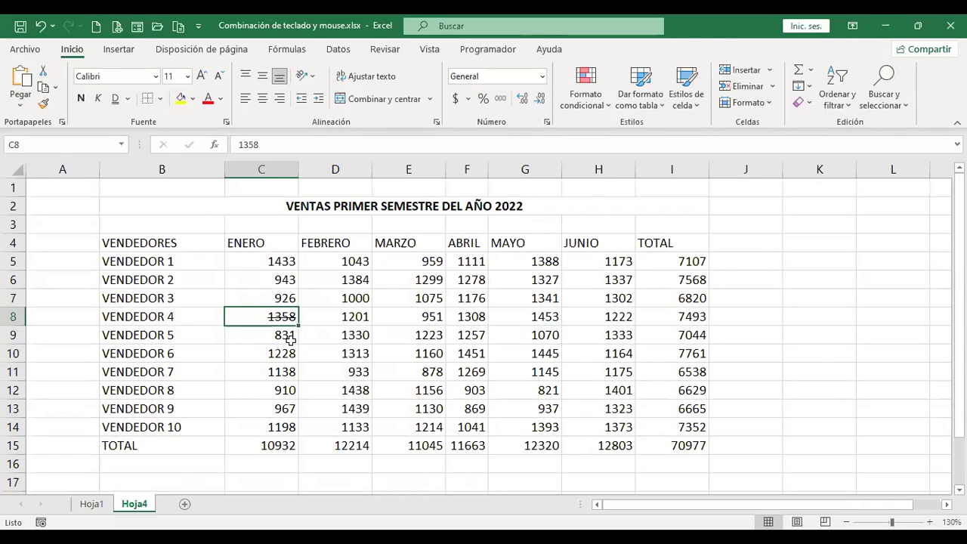
key(ctrl+9)
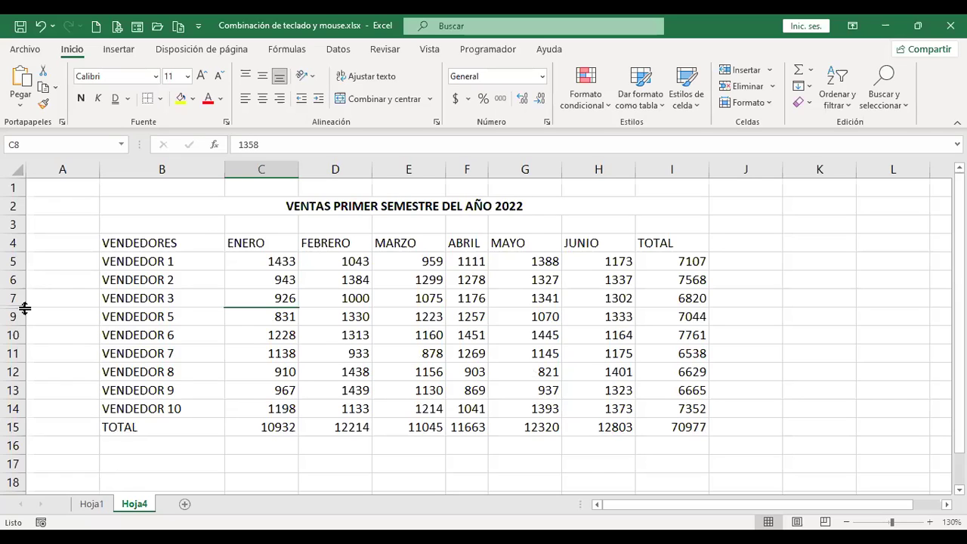
Unhide row 8, hide it again with Ctrl+9, and bring it back with Ctrl+Shift+9.
double_click(25, 308)
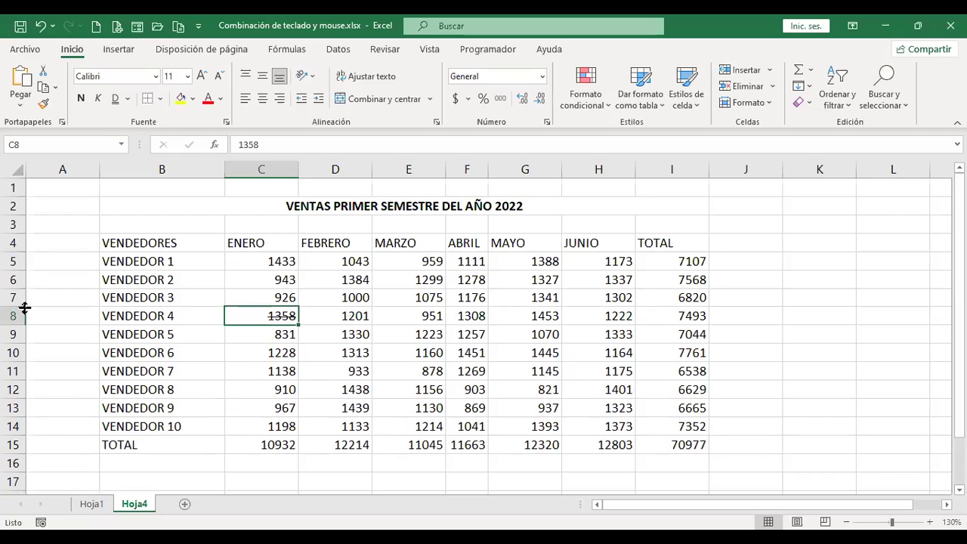
key(ctrl+9)
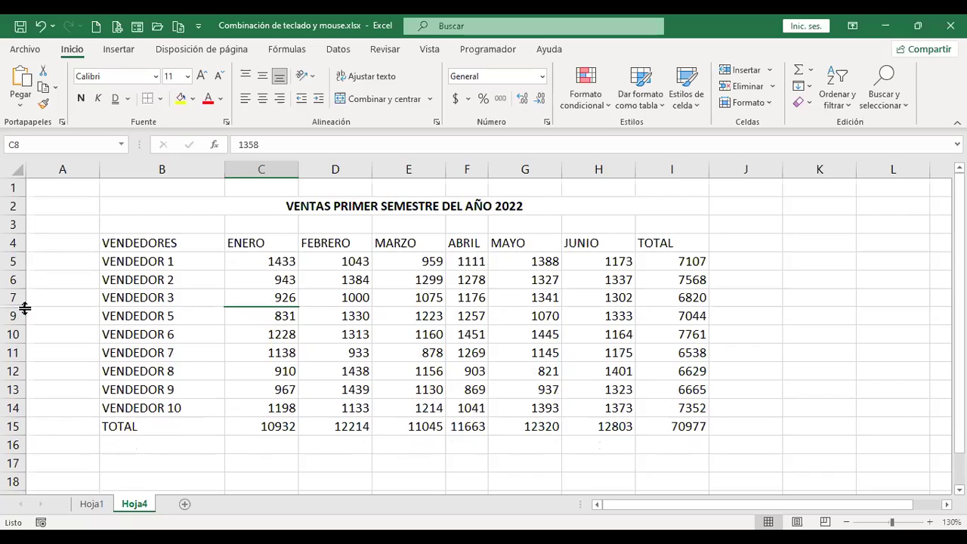
key(ctrl+shift+9)
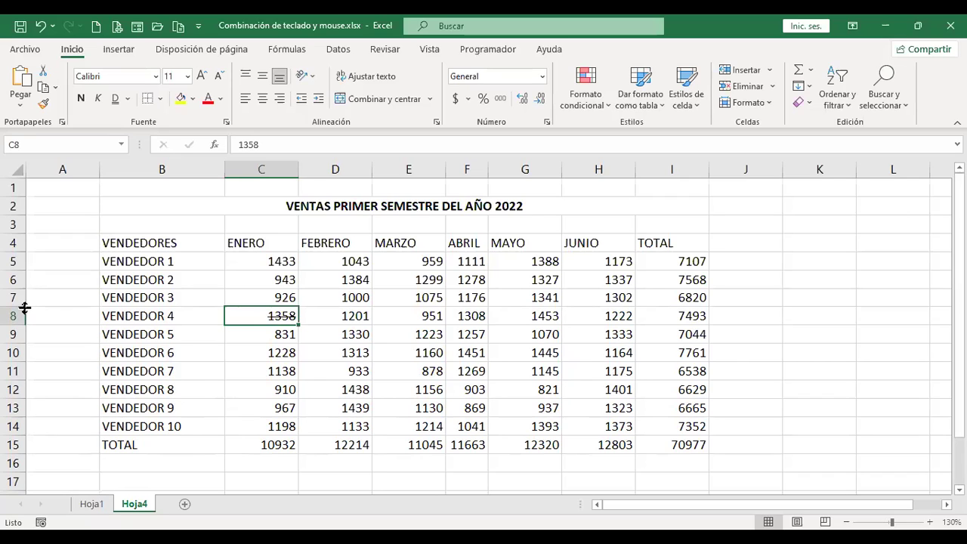
Check the Hoja1 list, then hide column C (ENERO) on Hoja4 with Ctrl+0.
key(ctrl+Page_Up)
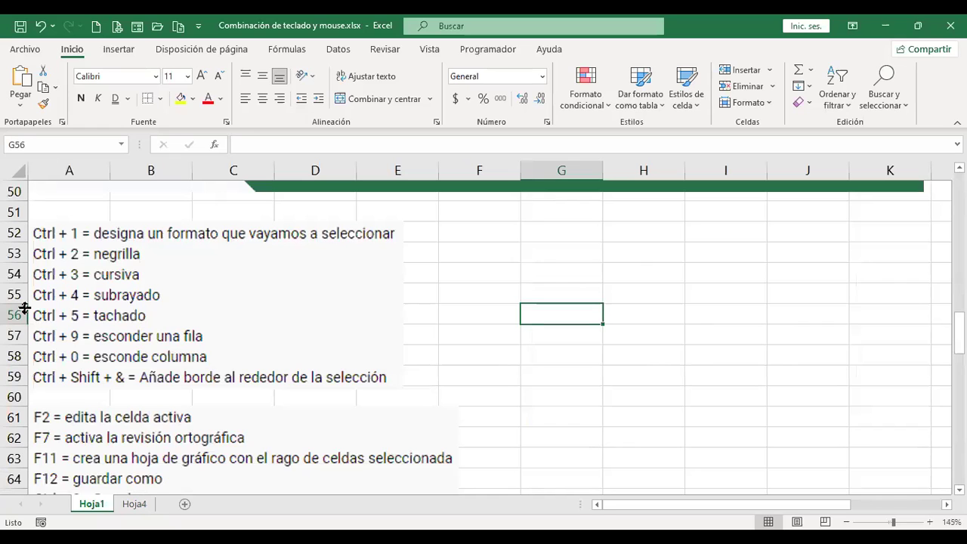
key(ctrl+Page_Down)
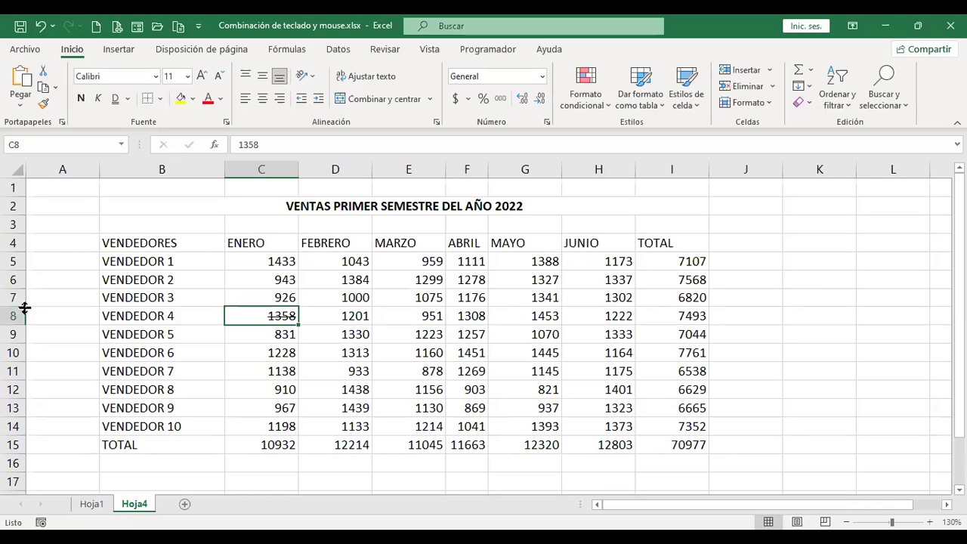
key(ctrl+0)
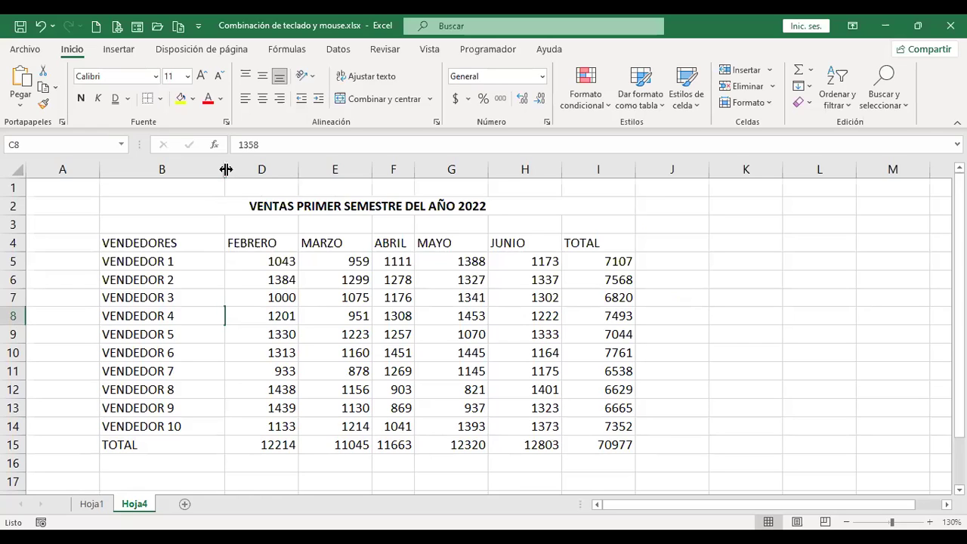
Unhide column C (ENERO), hide it again with Ctrl+0, unhide it once more, then go to Hoja1.
double_click(226, 170)
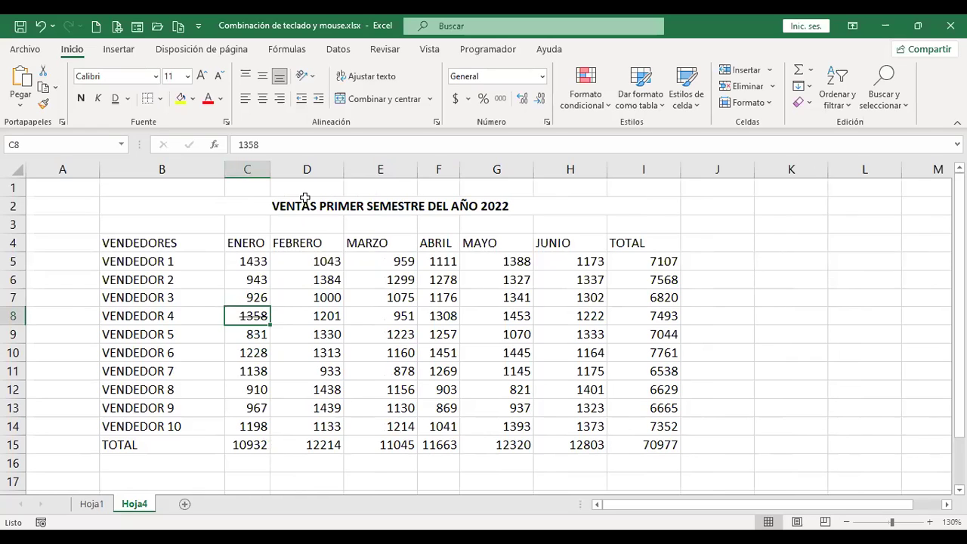
key(ctrl+0)
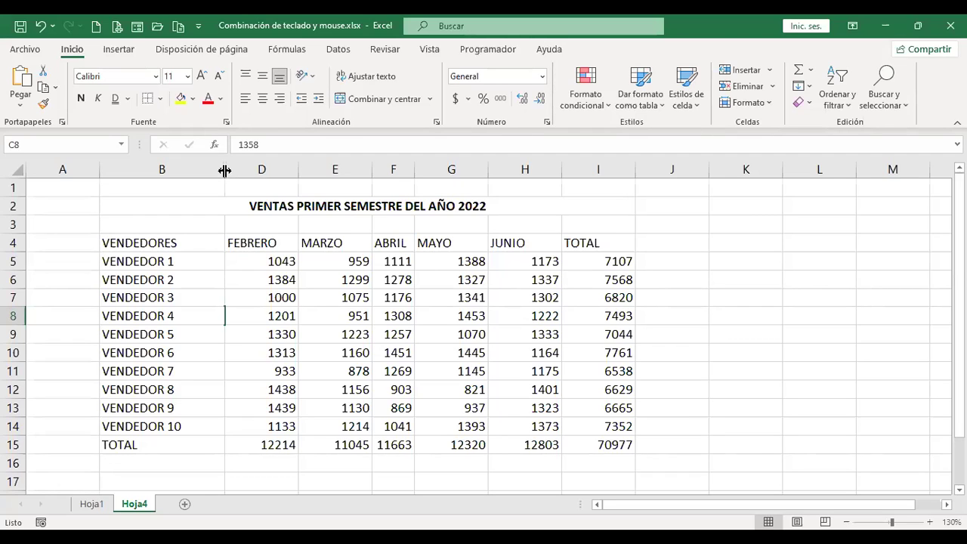
double_click(224, 170)
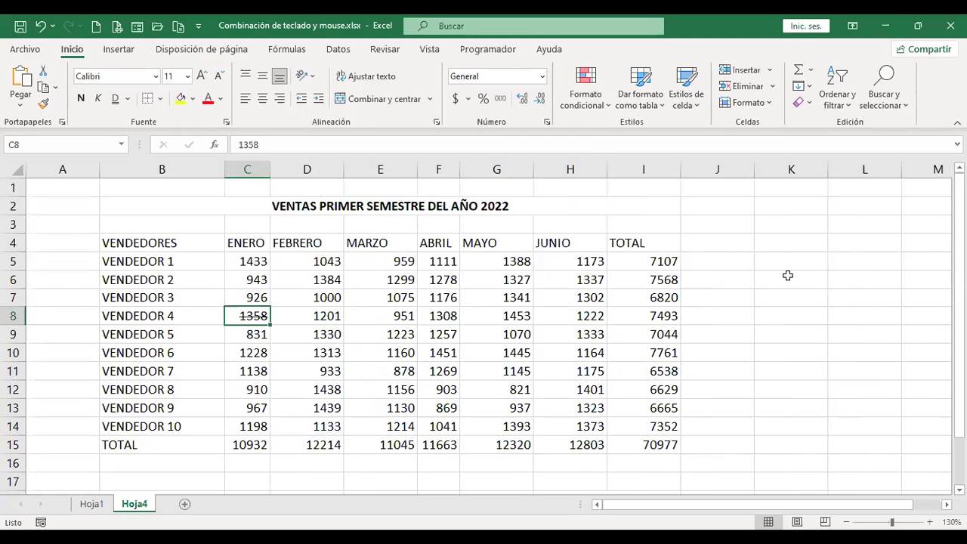
key(ctrl+Page_Up)
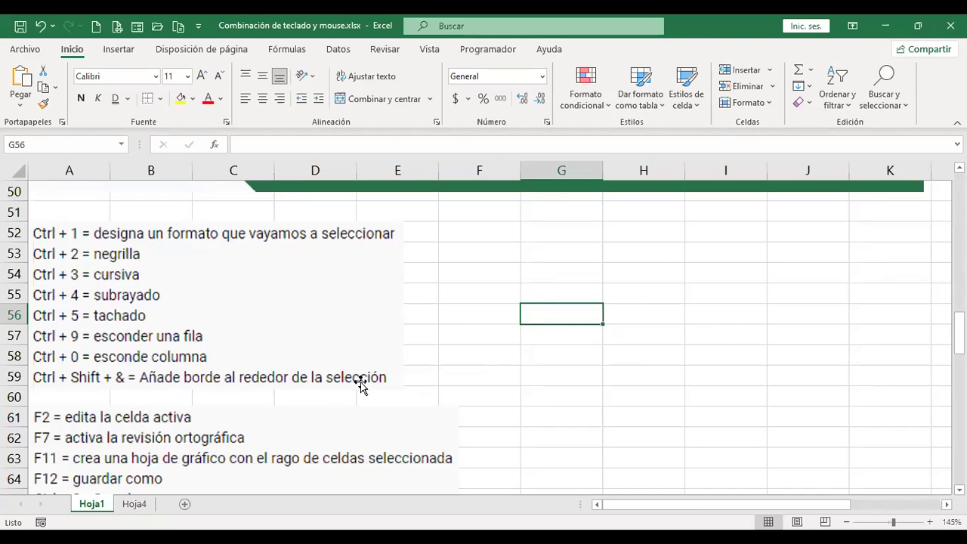
Give the merged title cell B2 on Hoja4 an outline border with Ctrl+Shift+&.
key(ctrl+Page_Down)
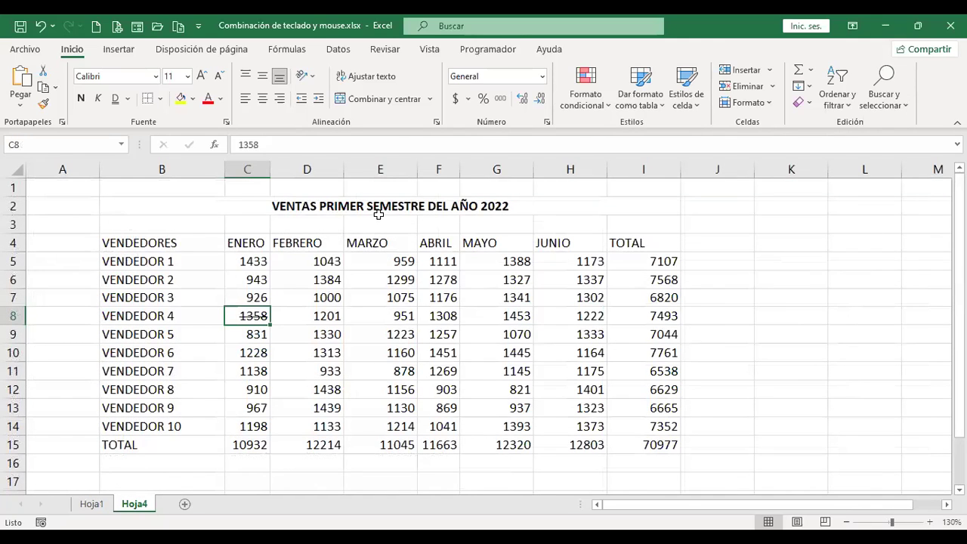
click(230, 205)
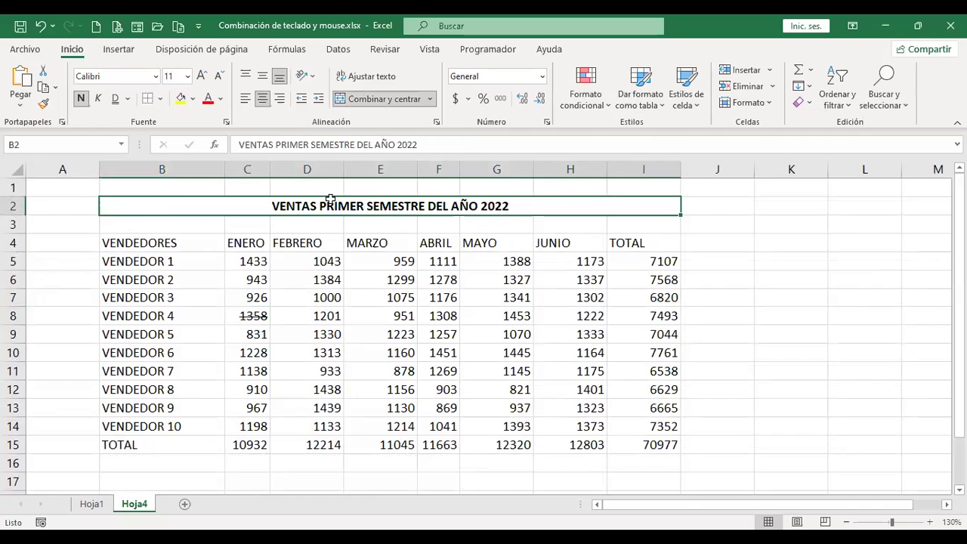
click(716, 257)
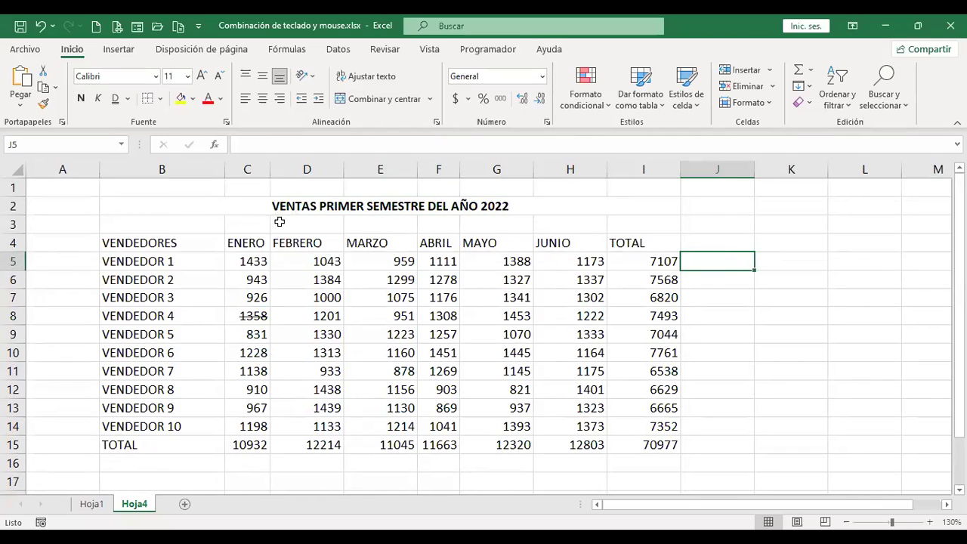
click(293, 204)
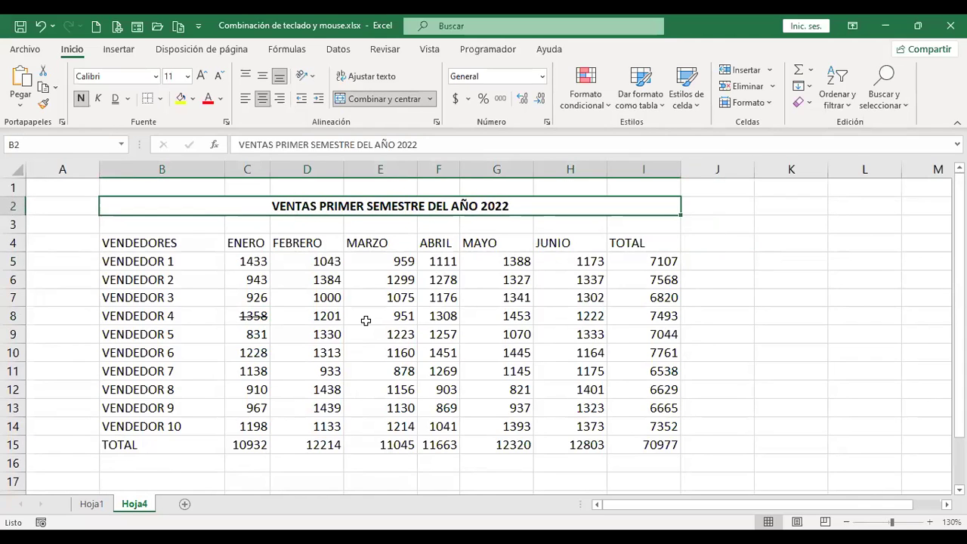
key(ctrl+Page_Up)
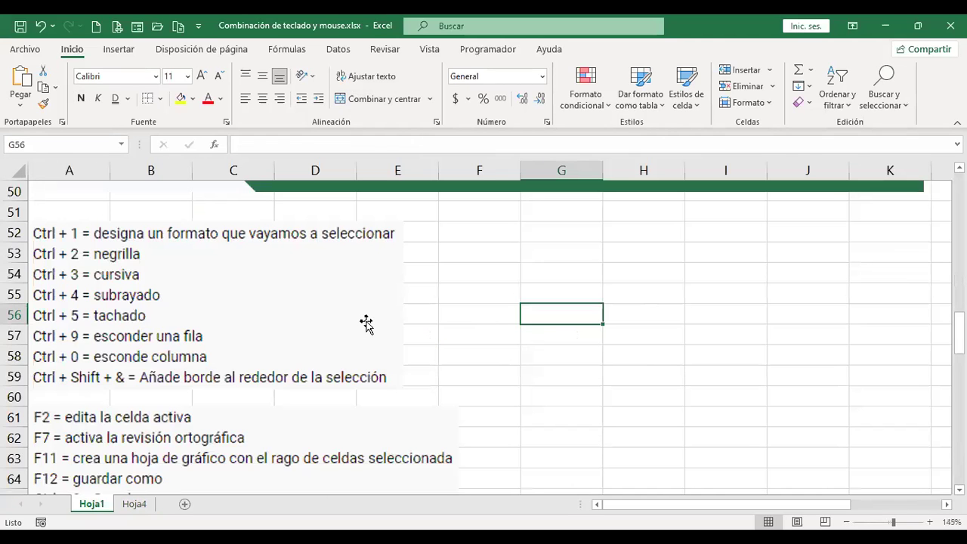
key(ctrl+Page_Down)
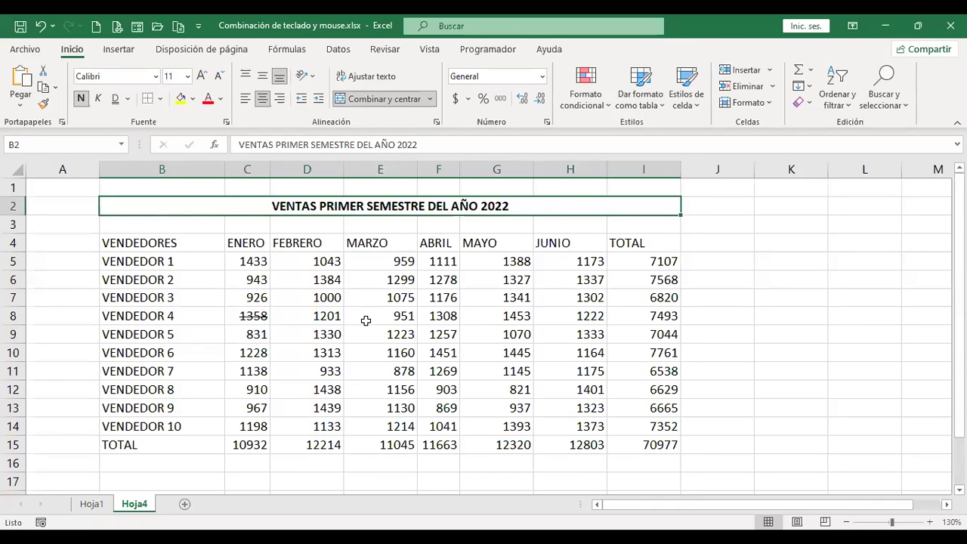
click(777, 270)
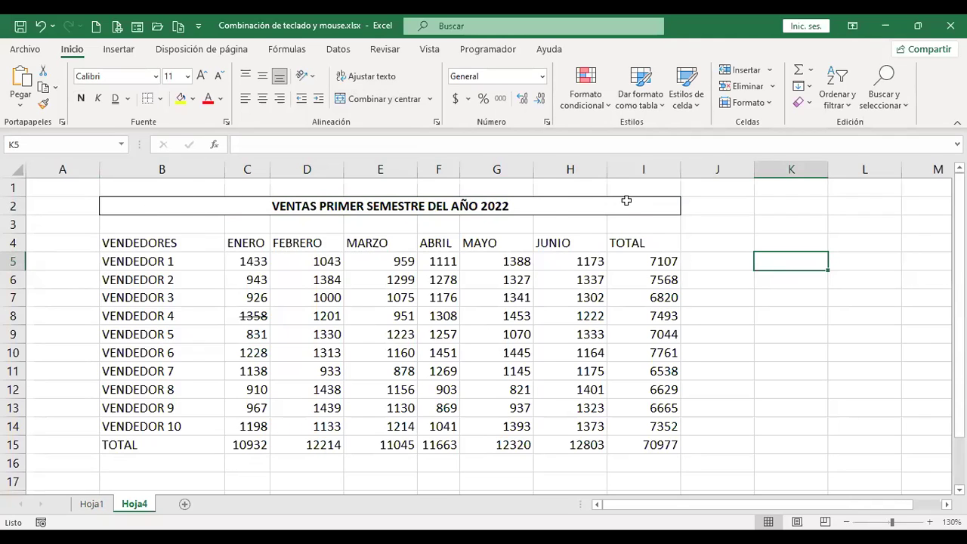
Add outline borders to the header row B4:I4 and the TOTAL column I4:I15.
click(184, 242)
drag(228, 244, 633, 242)
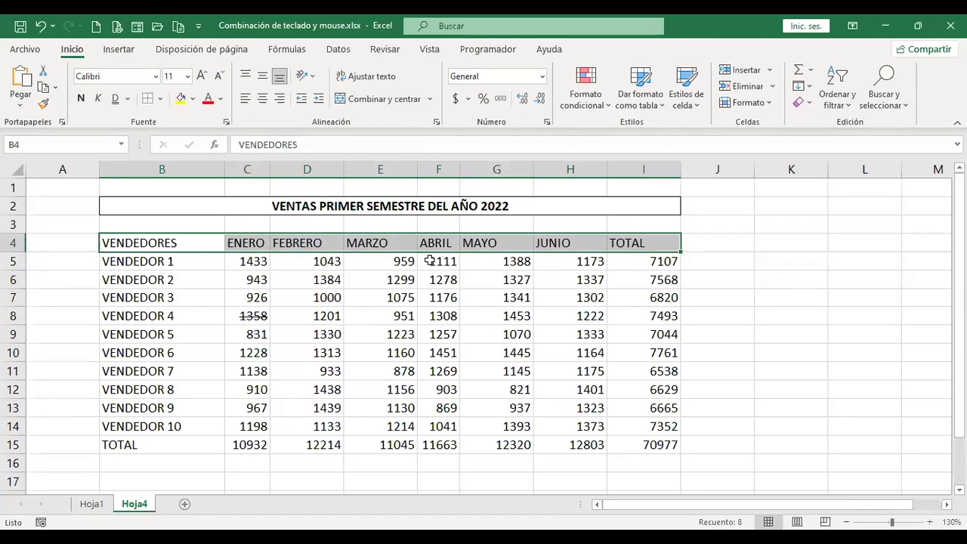
click(712, 294)
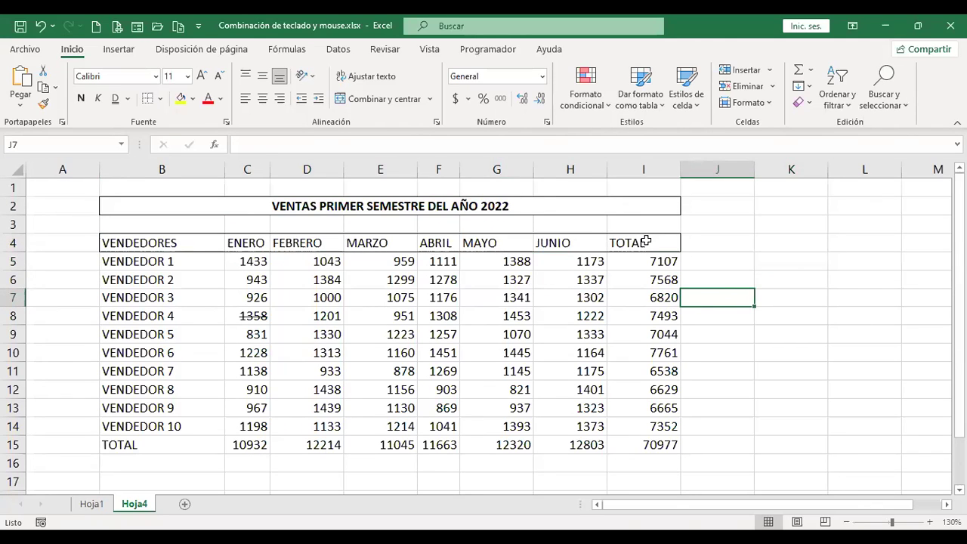
drag(646, 241, 640, 444)
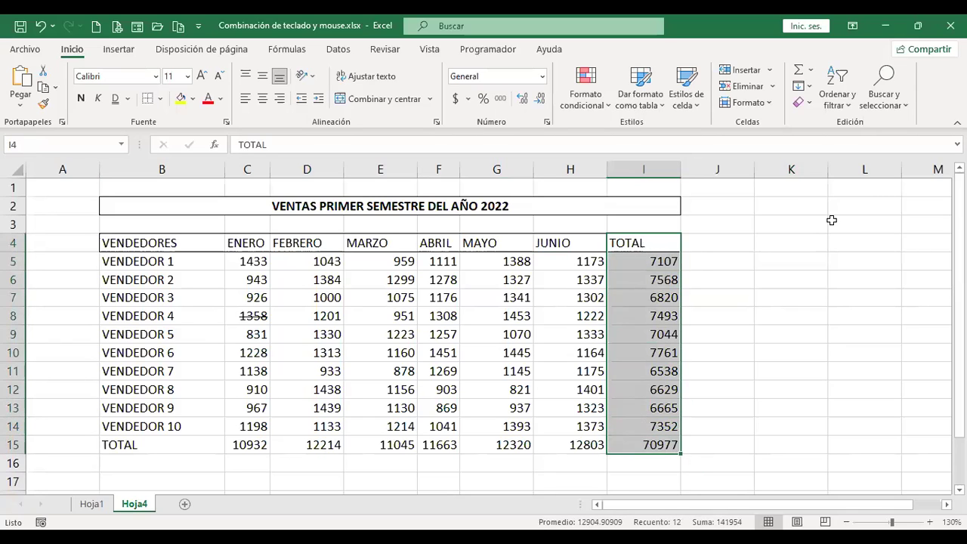
click(708, 302)
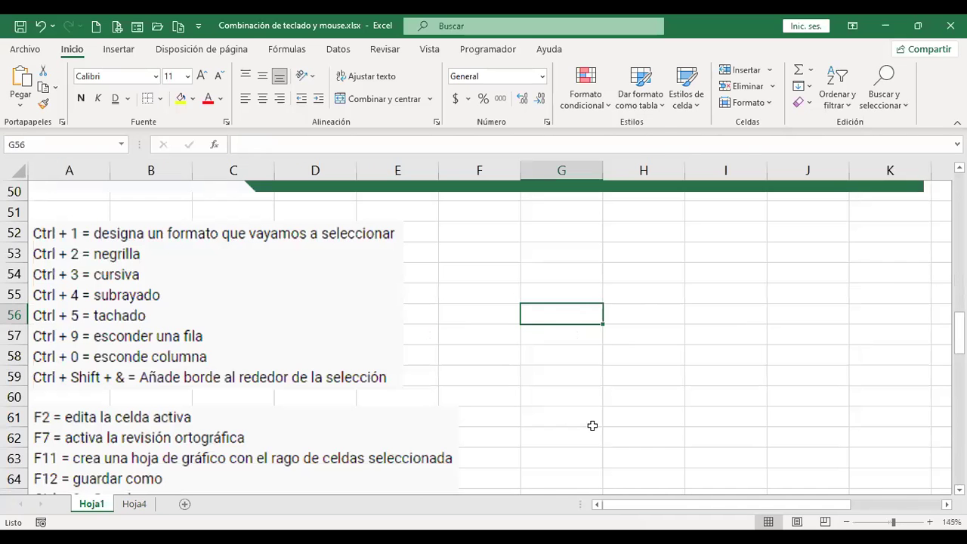
Edit the Hoja4 title in B2 so the year reads 20XX instead of 2022, then return to Hoja1.
scroll(484, 380, down, 1)
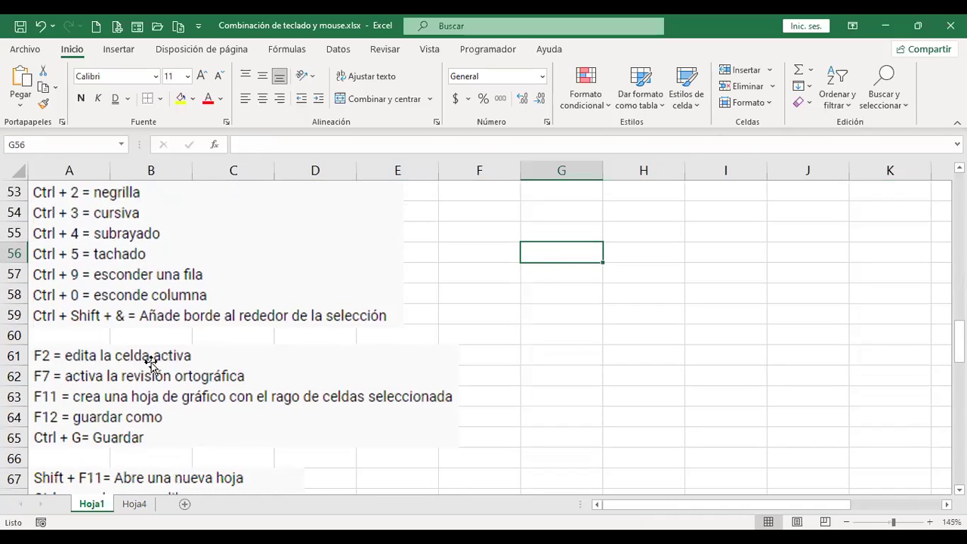
click(147, 504)
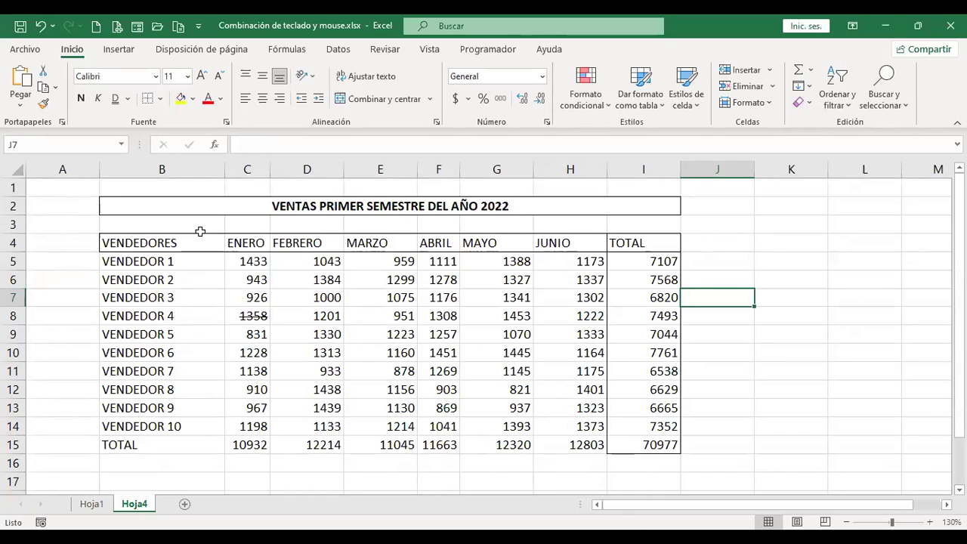
click(305, 205)
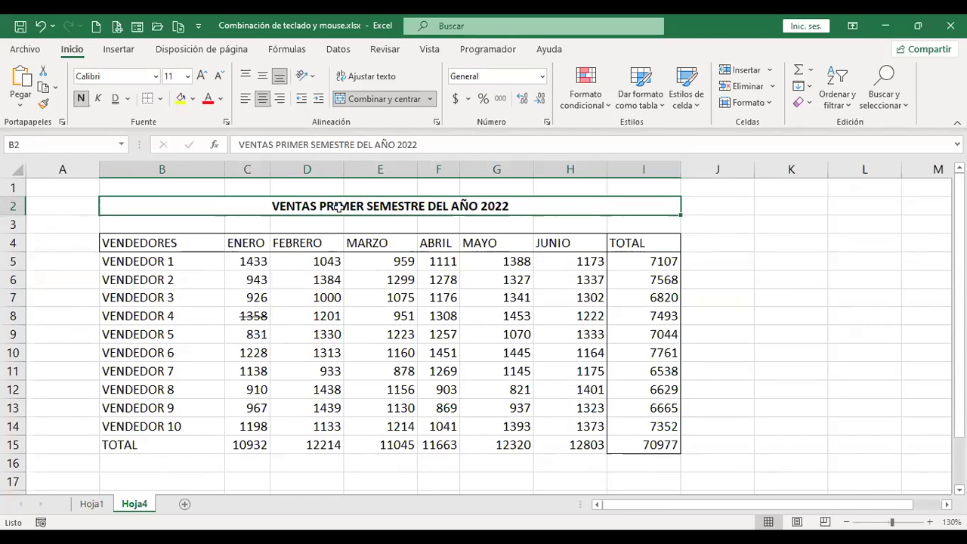
key(F2)
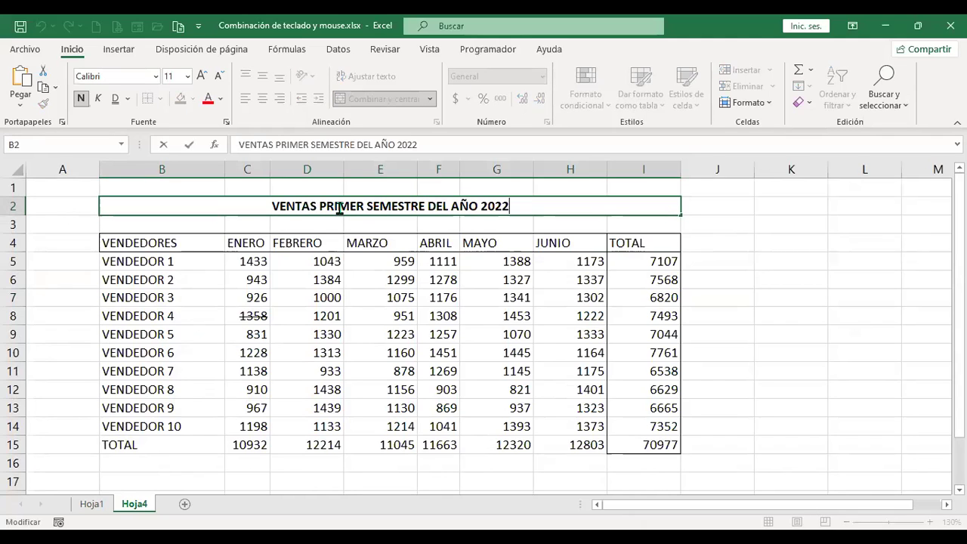
key(shift+Left)
key(shift+Left)
text(XX)
key(Return)
click(338, 208)
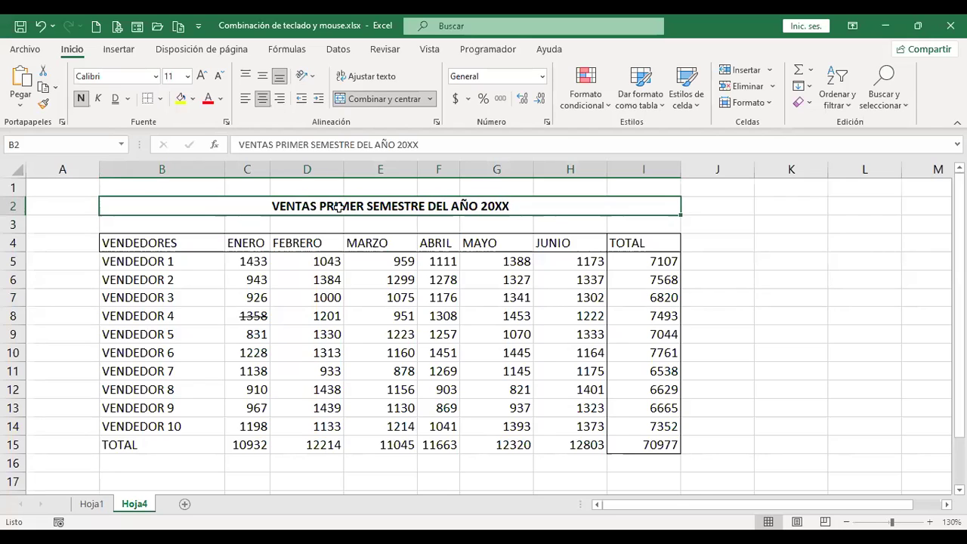
key(ctrl+Page_Up)
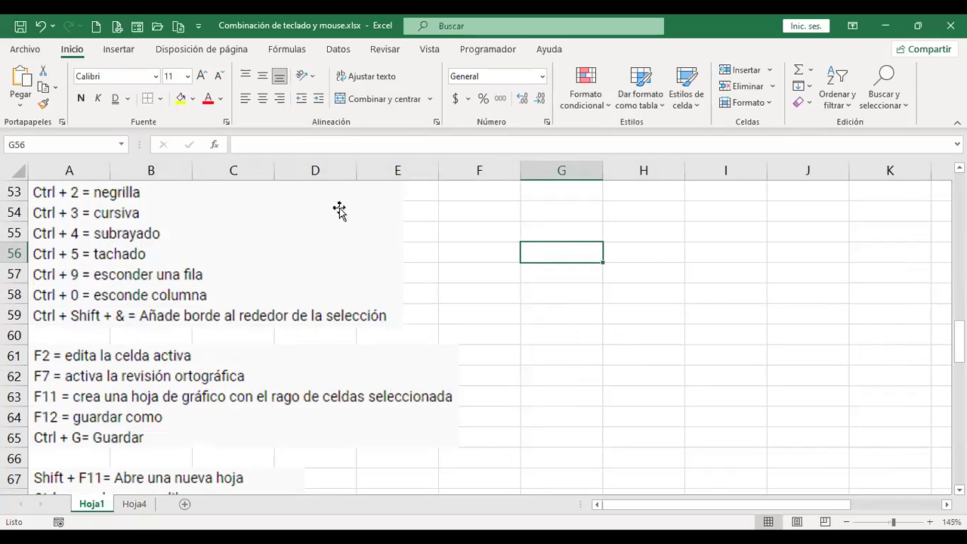
Return to the Hoja4 sales table and select an empty cell beside it.
key(ctrl+Page_Down)
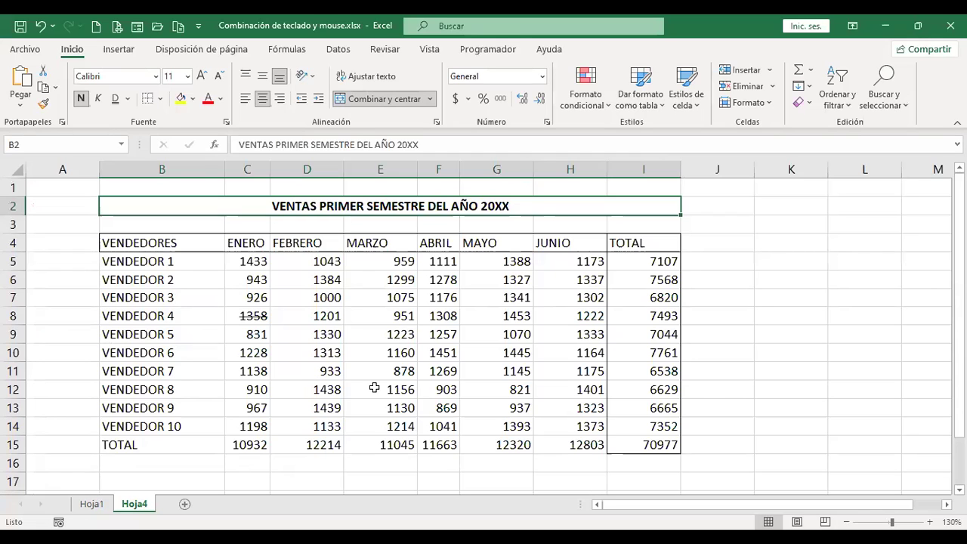
click(687, 370)
scroll(688, 381, down, 2)
scroll(689, 381, up, 2)
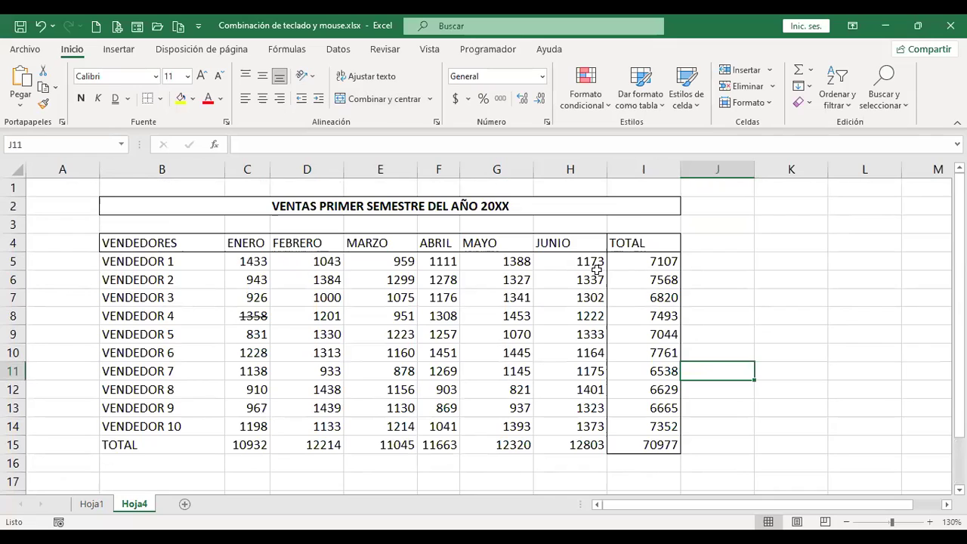
Run the spelling check from the top of Hoja4 to completion, then select cell K5.
key(F7)
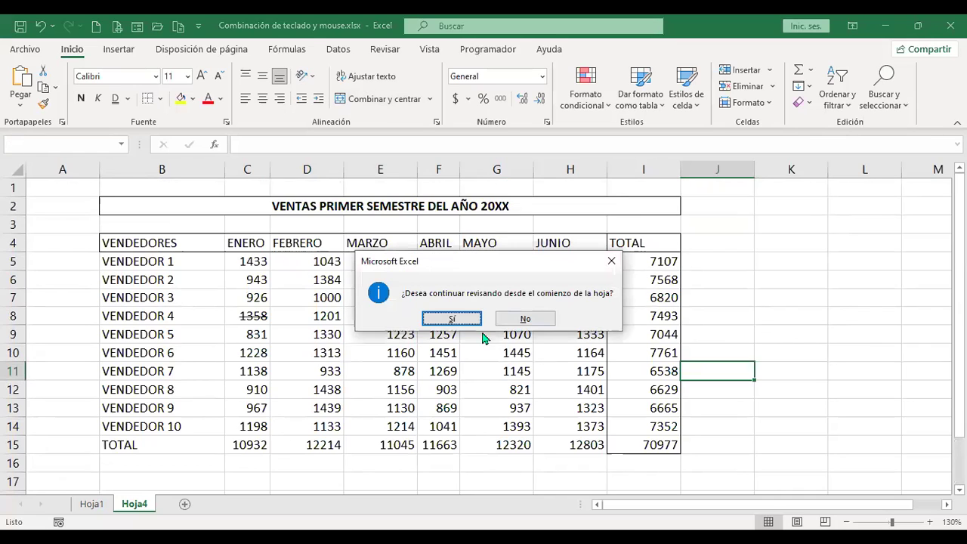
click(611, 262)
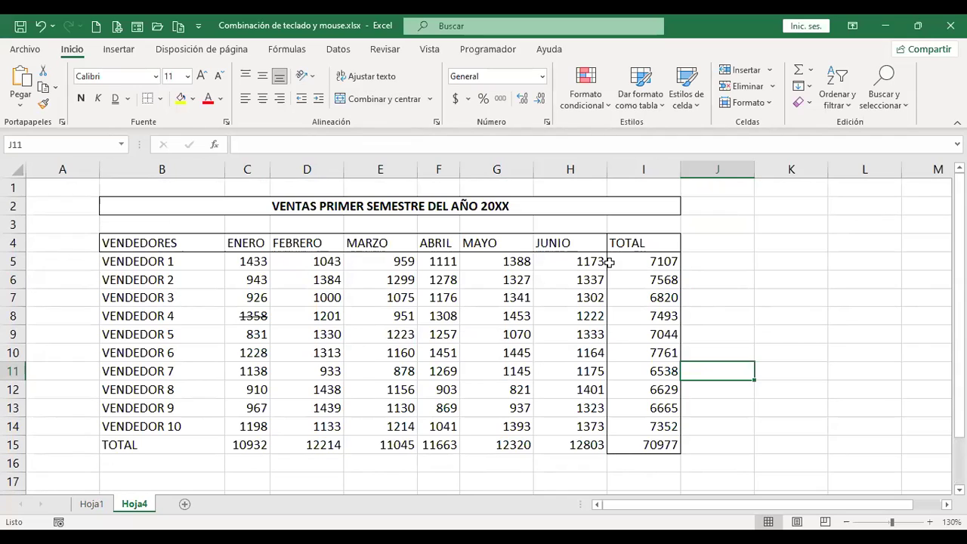
key(F7)
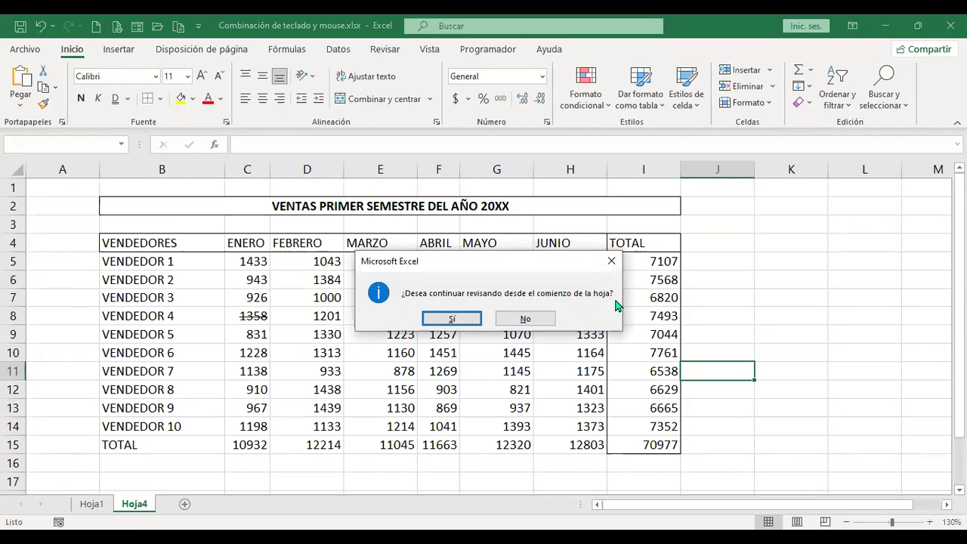
click(456, 320)
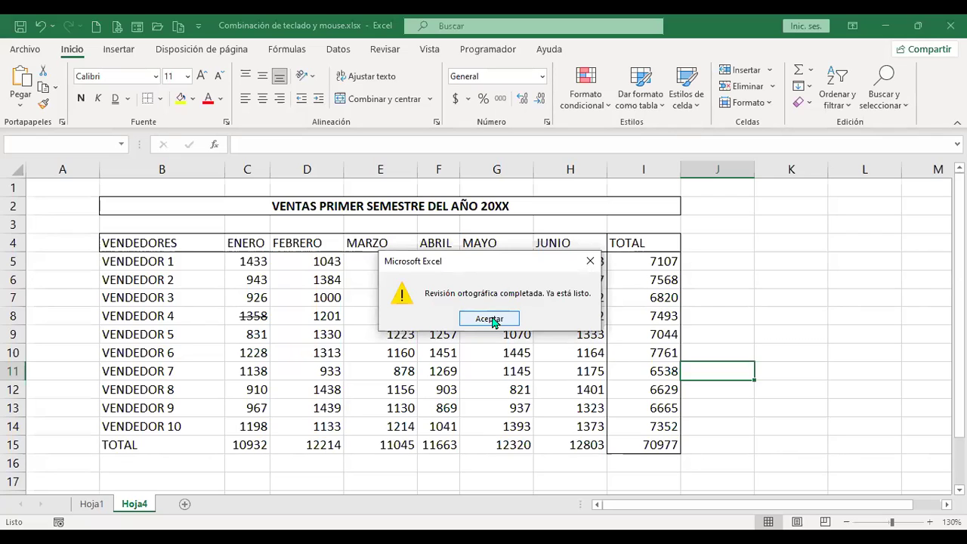
click(490, 319)
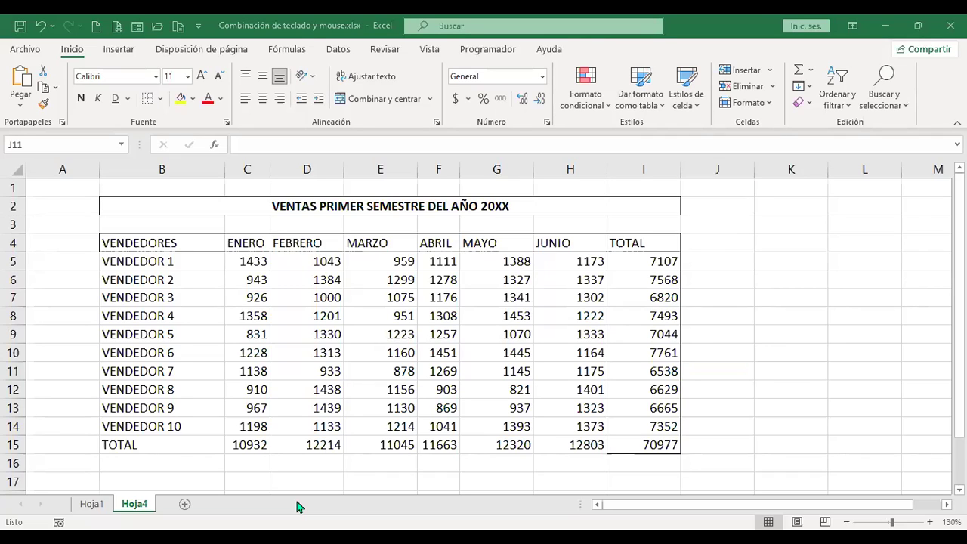
click(781, 266)
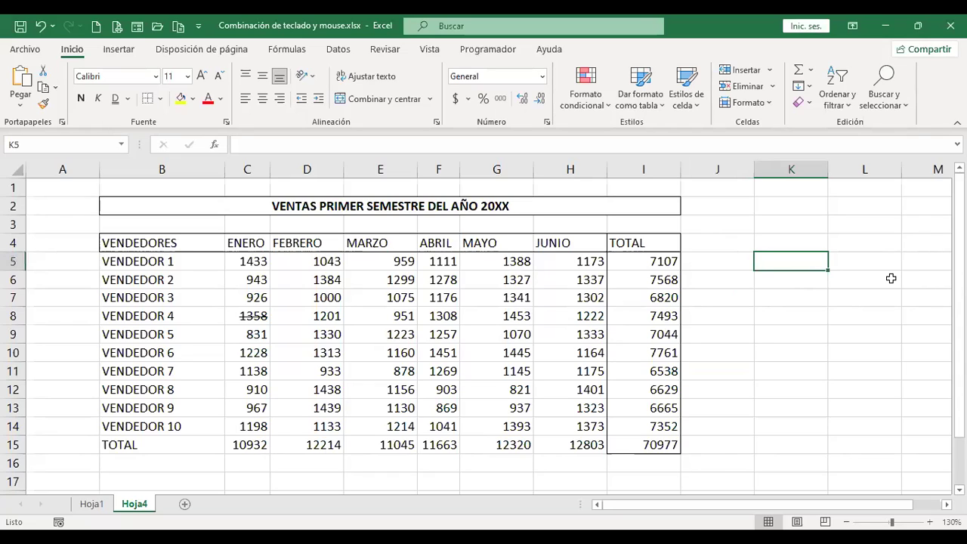
Type a person's full name into cell K5 and commit it.
key(F2)
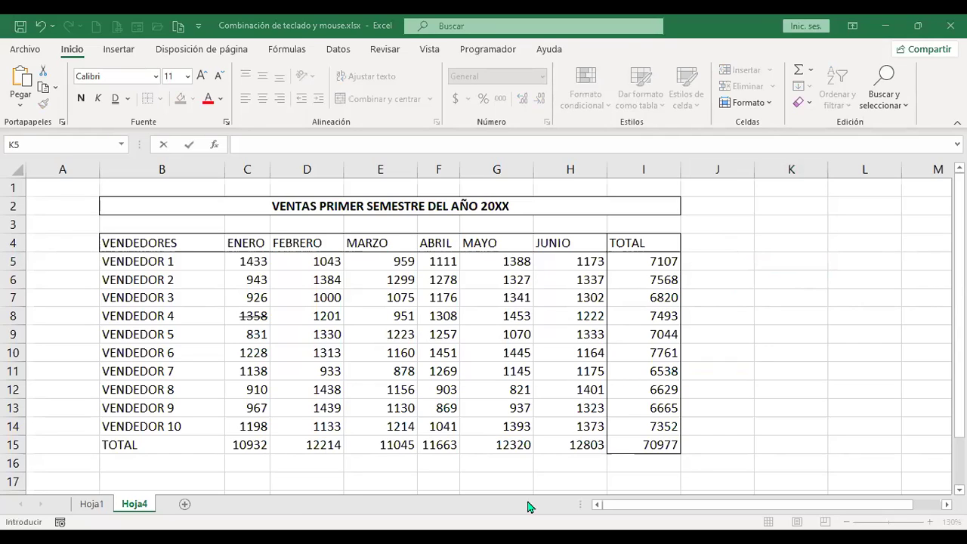
click(785, 255)
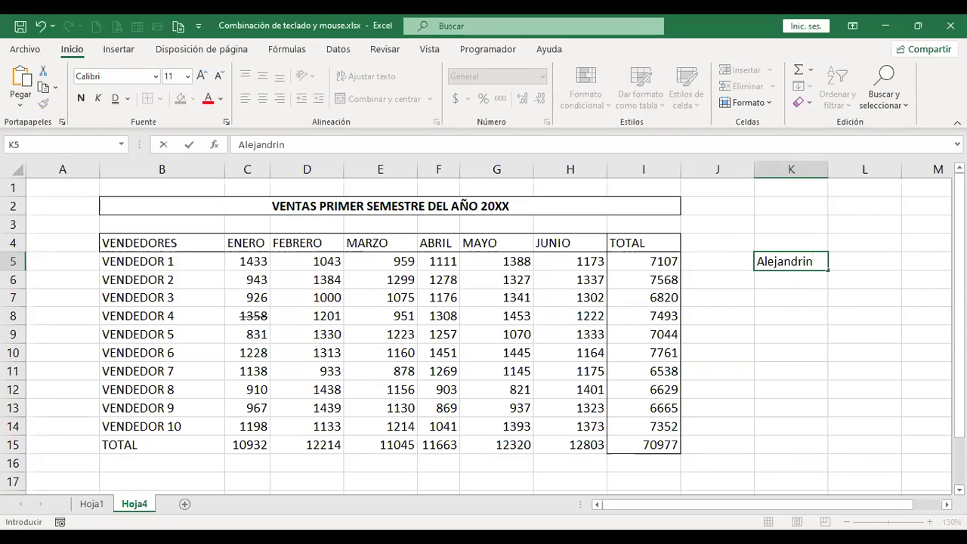
key(Return)
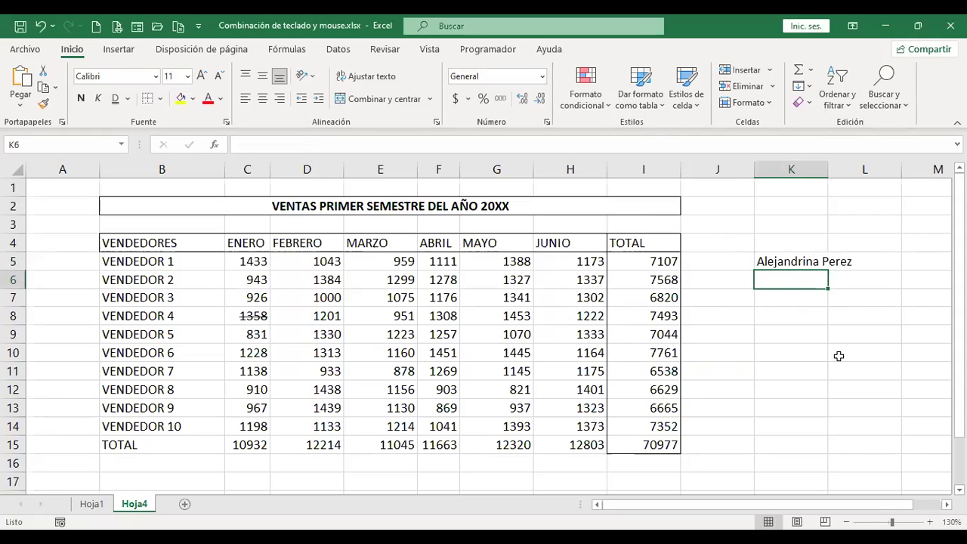
key(F7)
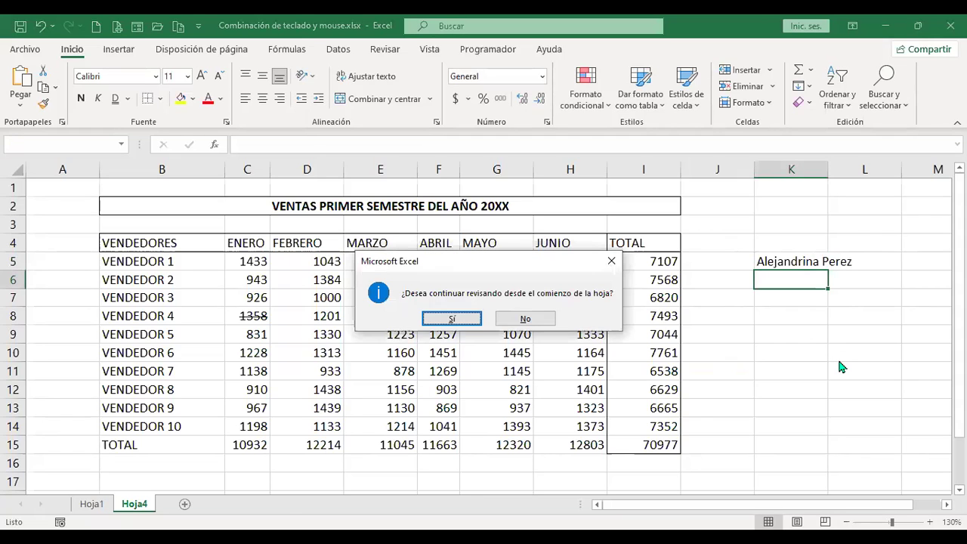
click(450, 319)
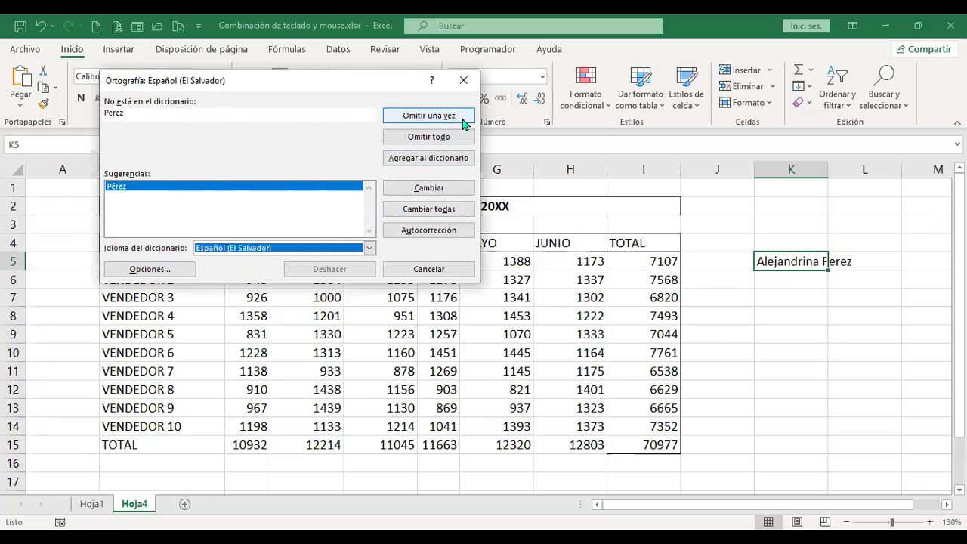
click(463, 80)
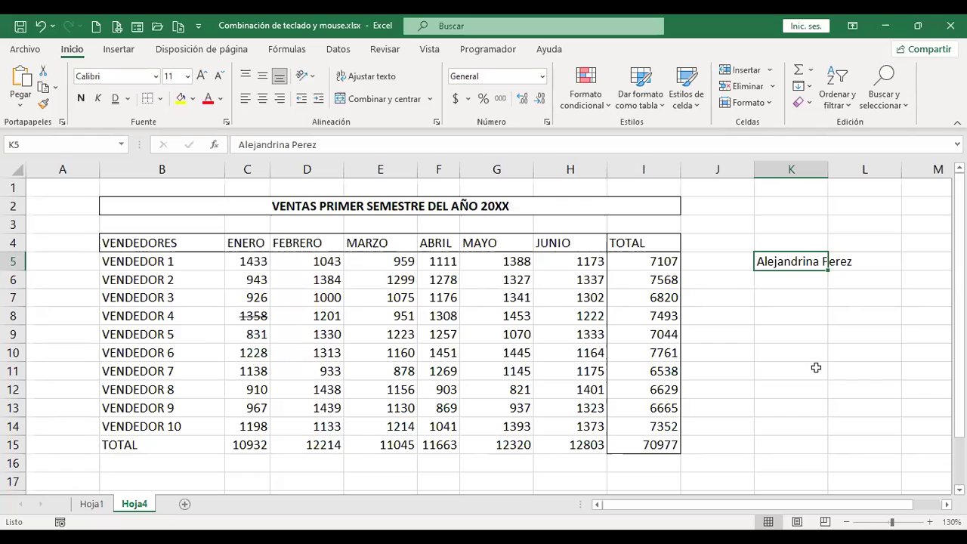
Enter 'Los atajo' in cell K6.
key(Return)
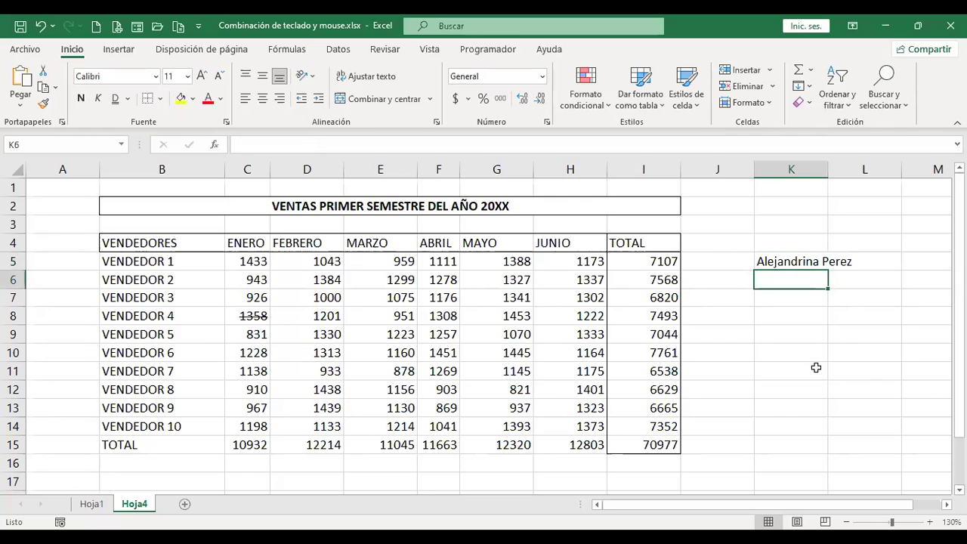
text(Los a)
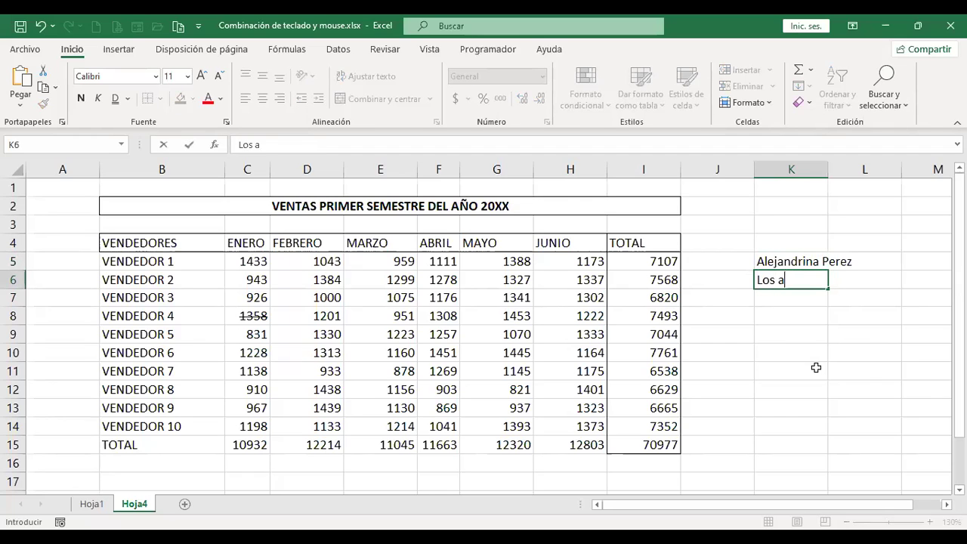
text(tajo)
key(Return)
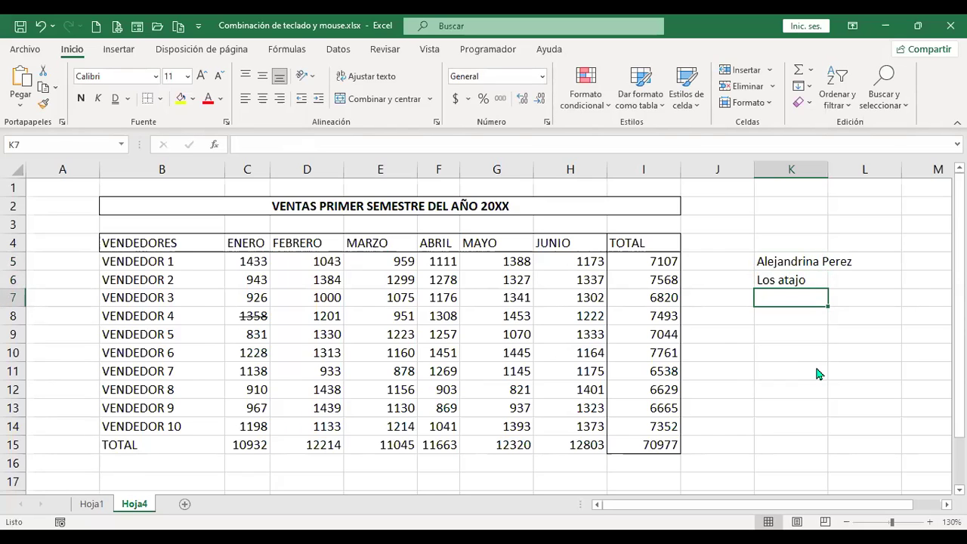
Start a spell check from the sheet's top, cancel it uncorrected, and select K7.
key(F7)
click(451, 318)
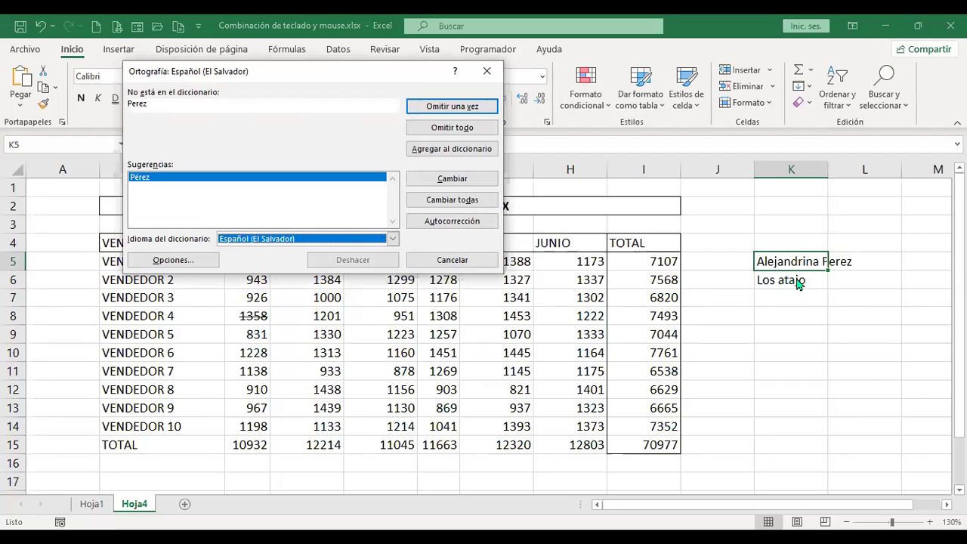
click(448, 262)
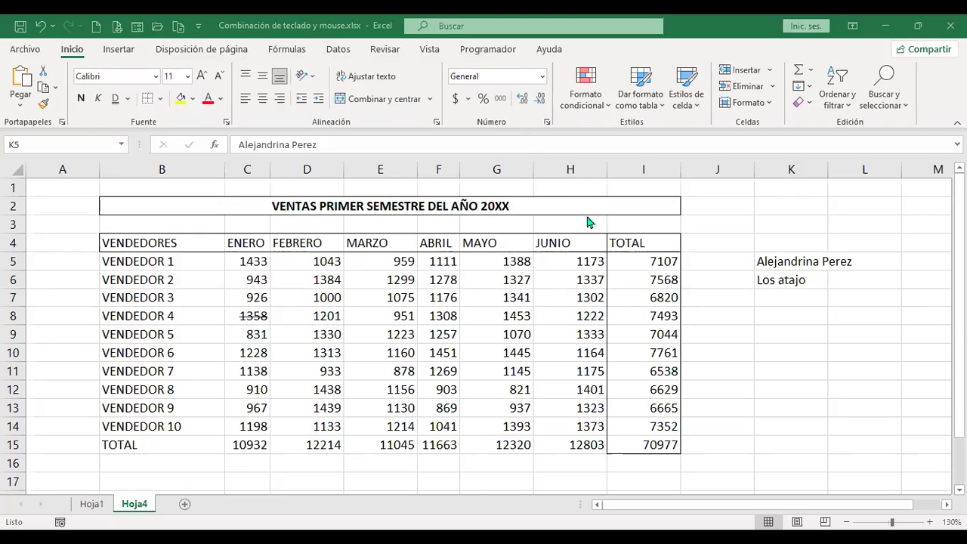
click(782, 301)
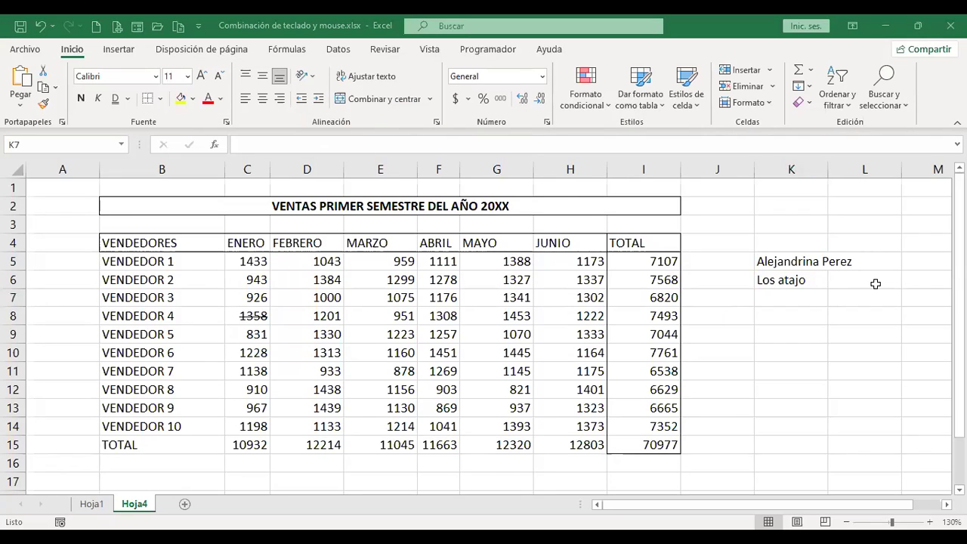
Enter 'Pero el tema a continuar' in K7, then select K8 and start a spell check.
key(ctrl+z)
text(Pero)
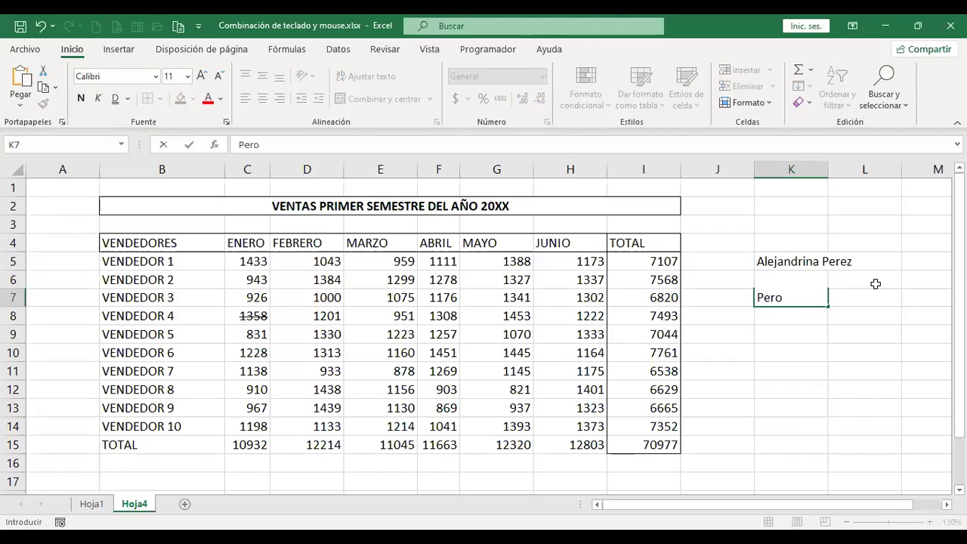
text( el tema a continuar)
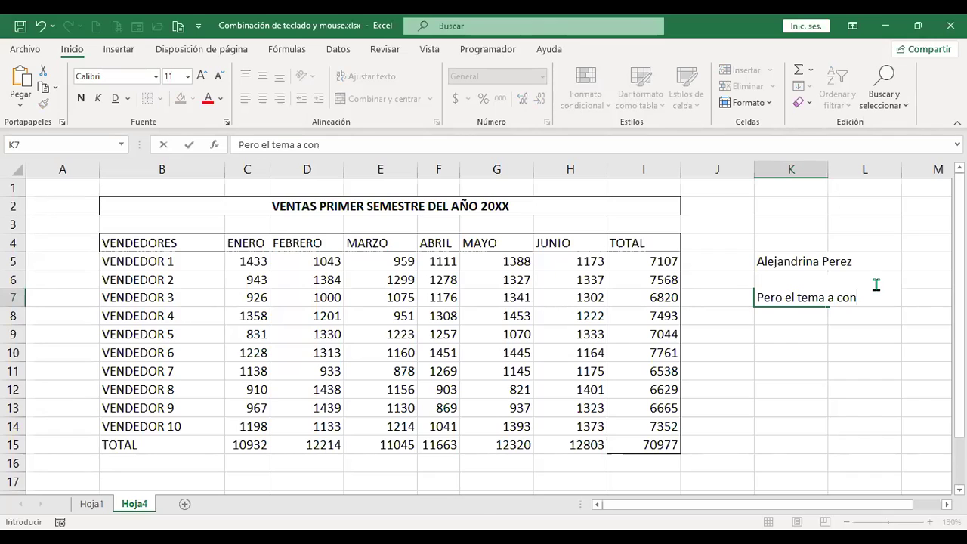
key(Return)
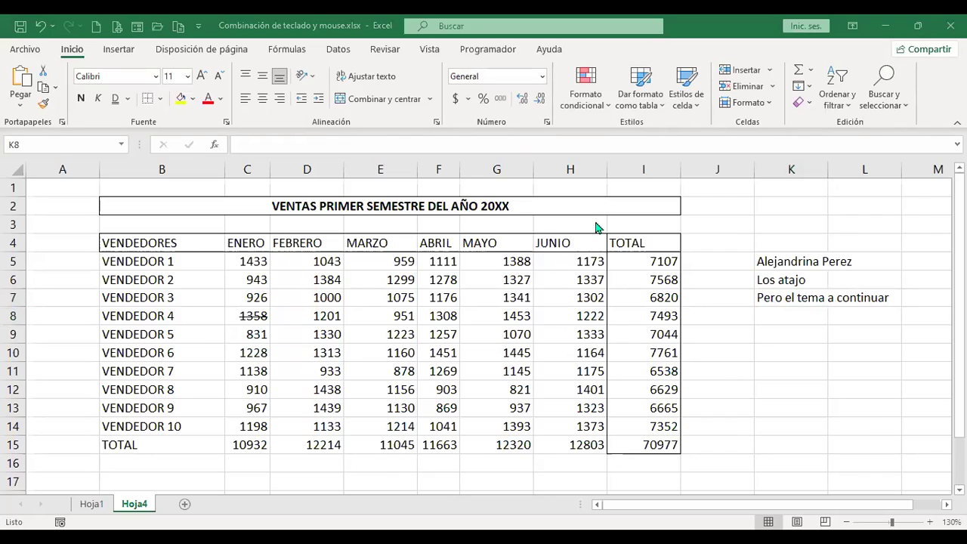
click(784, 314)
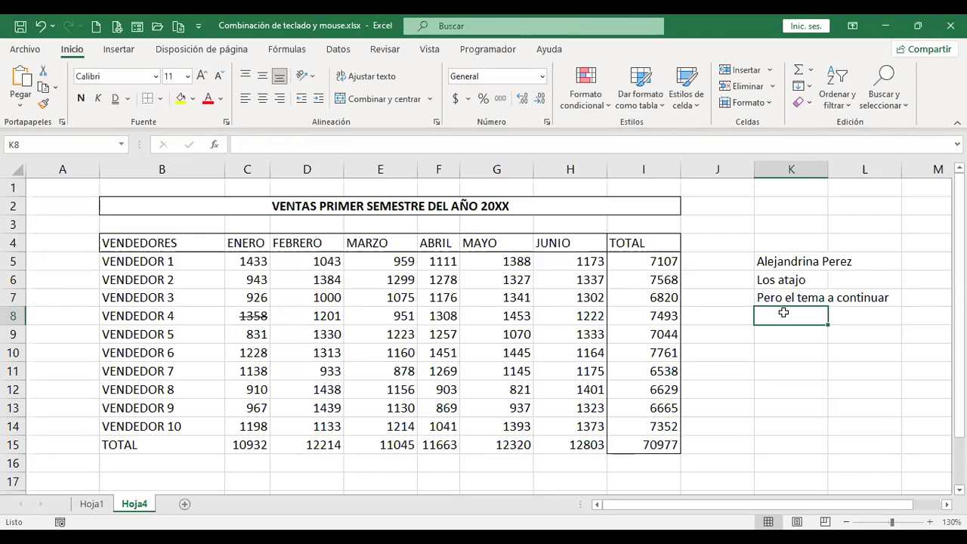
key(F7)
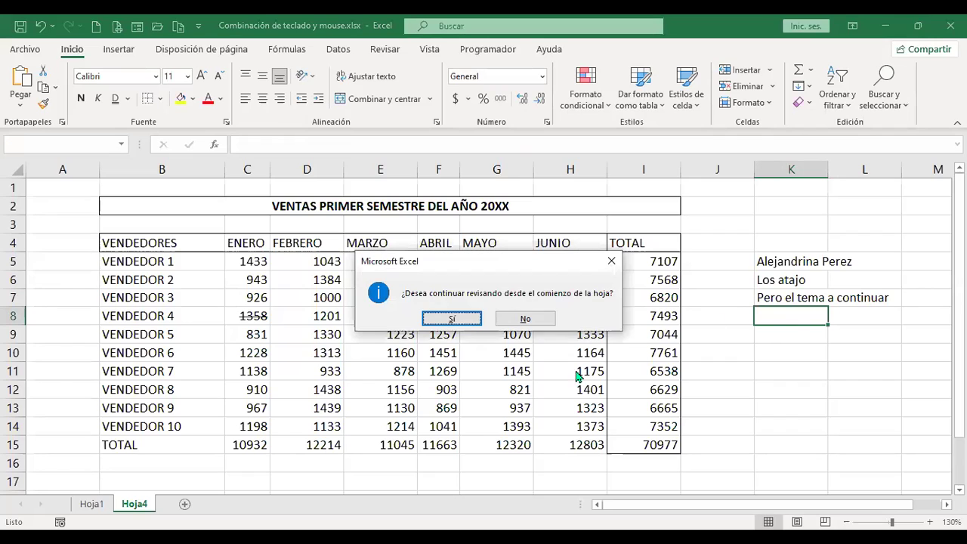
Close the spell check without changes and enter the test string 'sdfsdf' in K8.
click(467, 316)
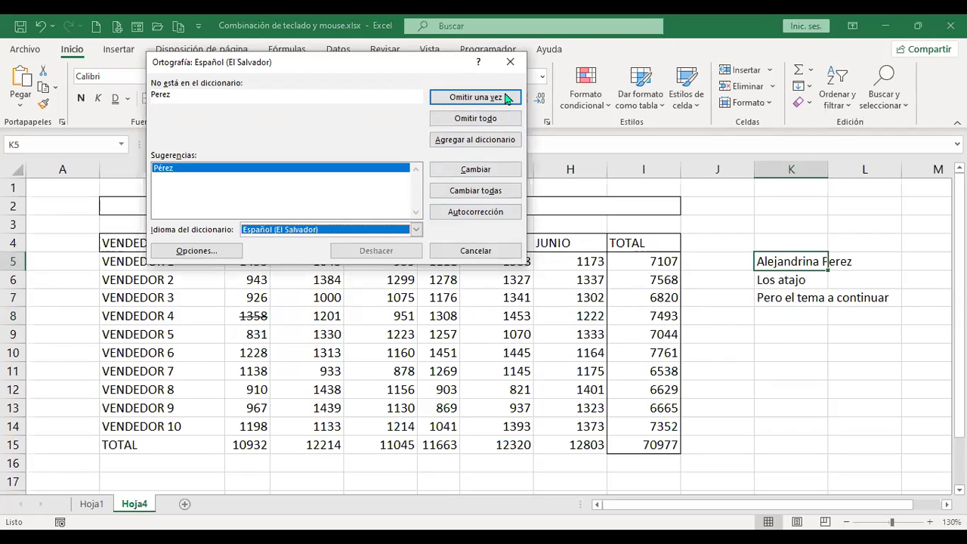
click(513, 64)
text(sdfsdf)
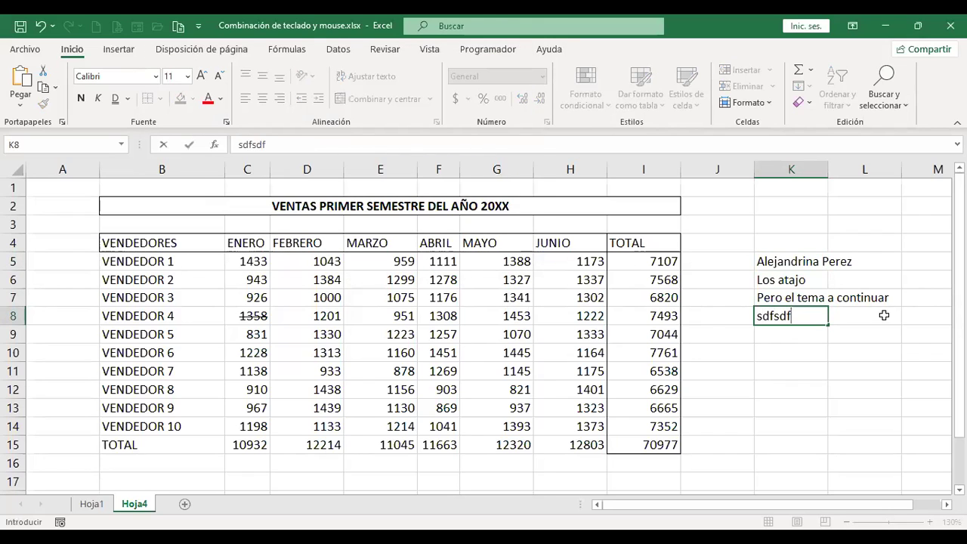
key(Return)
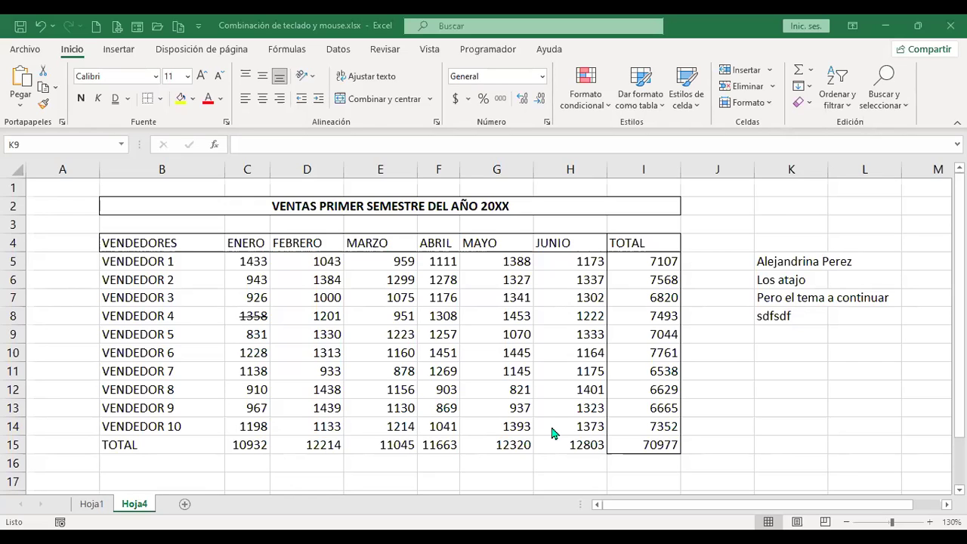
Spell-check the sheet from K9, view proofing options without changes, then cancel the check.
click(795, 342)
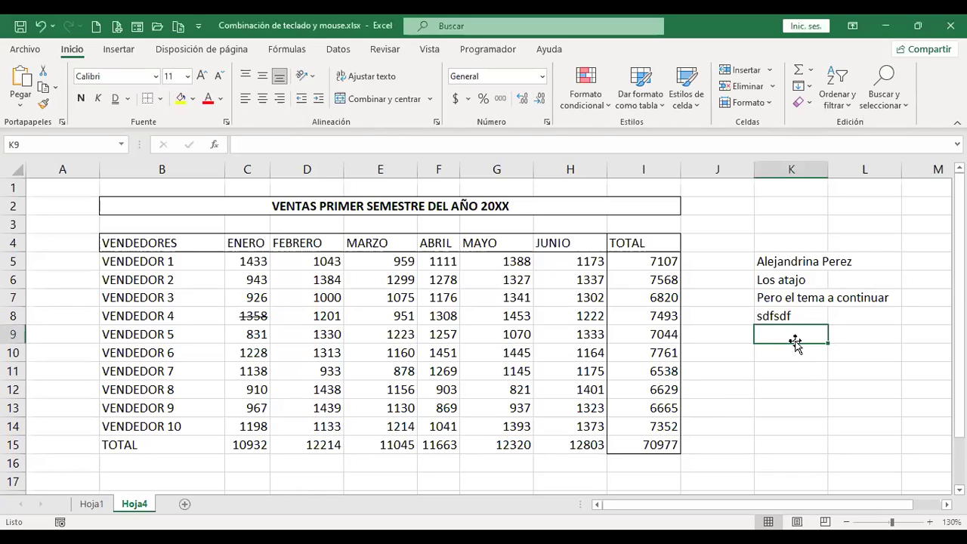
key(F7)
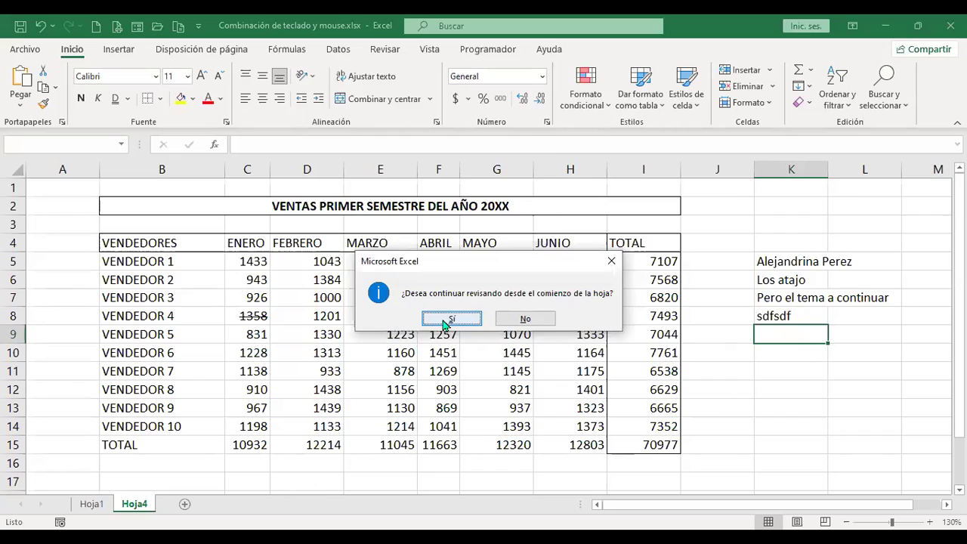
click(449, 319)
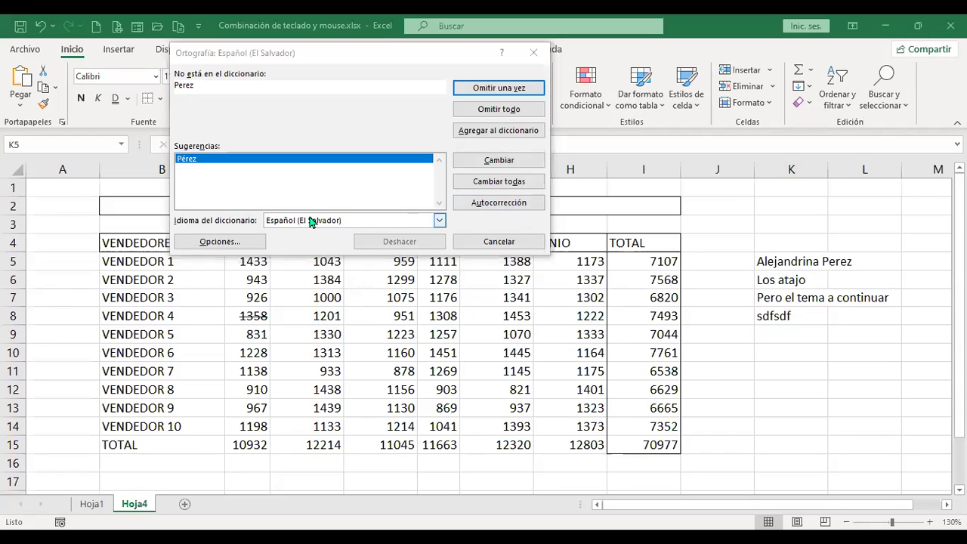
click(219, 242)
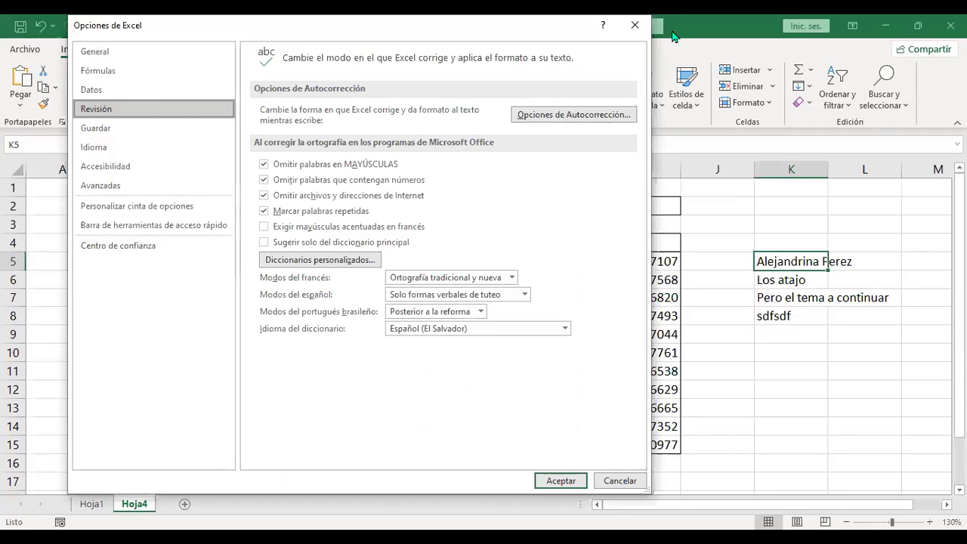
click(637, 26)
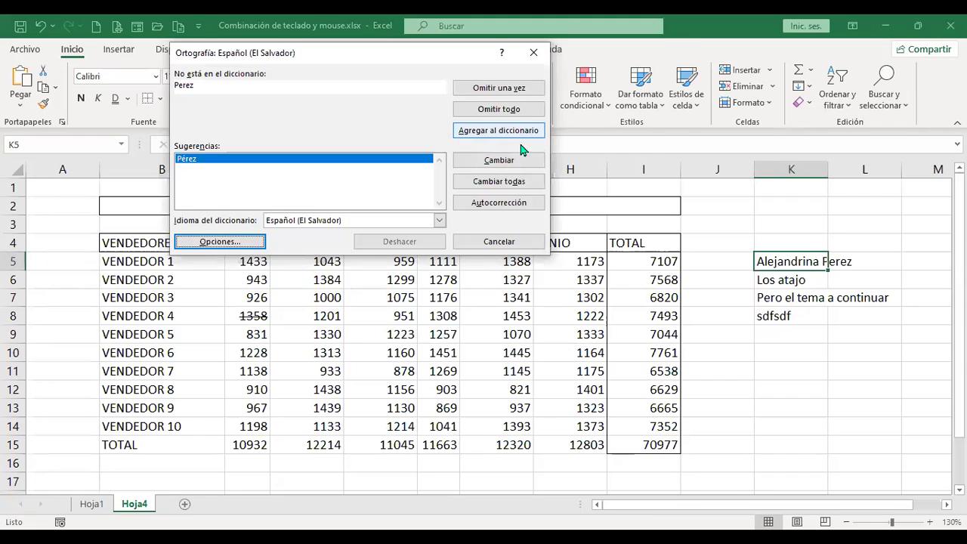
click(487, 244)
click(768, 351)
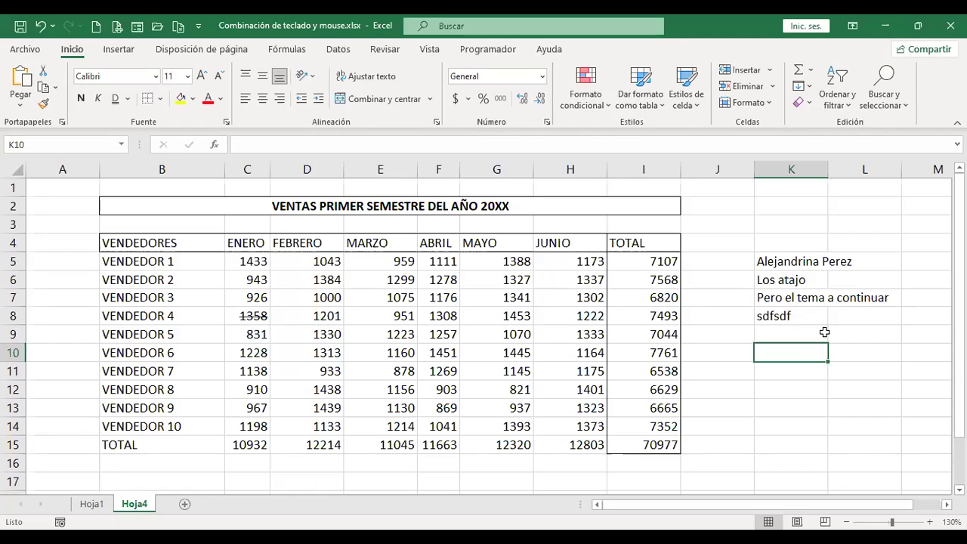
Type the phrase 'Frases para la vida' into cell K9.
click(825, 333)
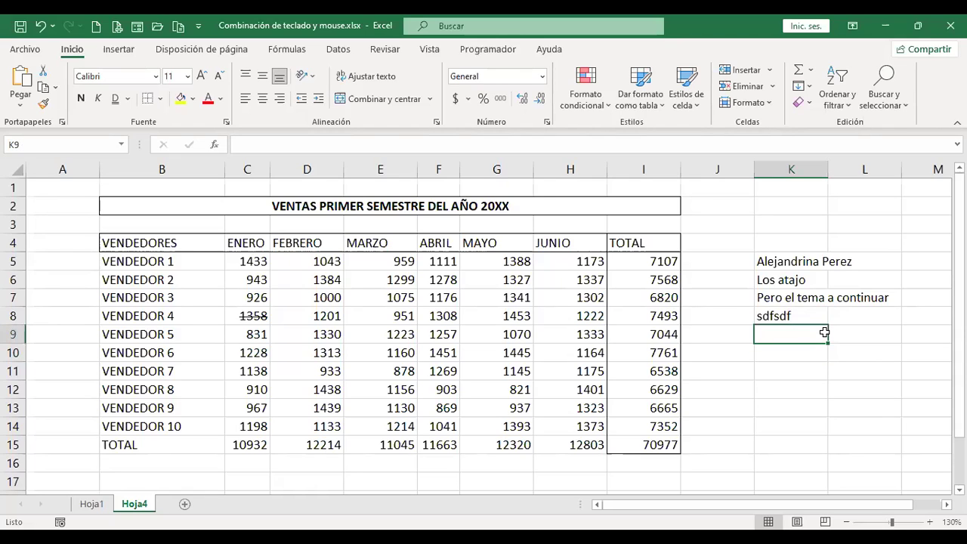
text(Frases)
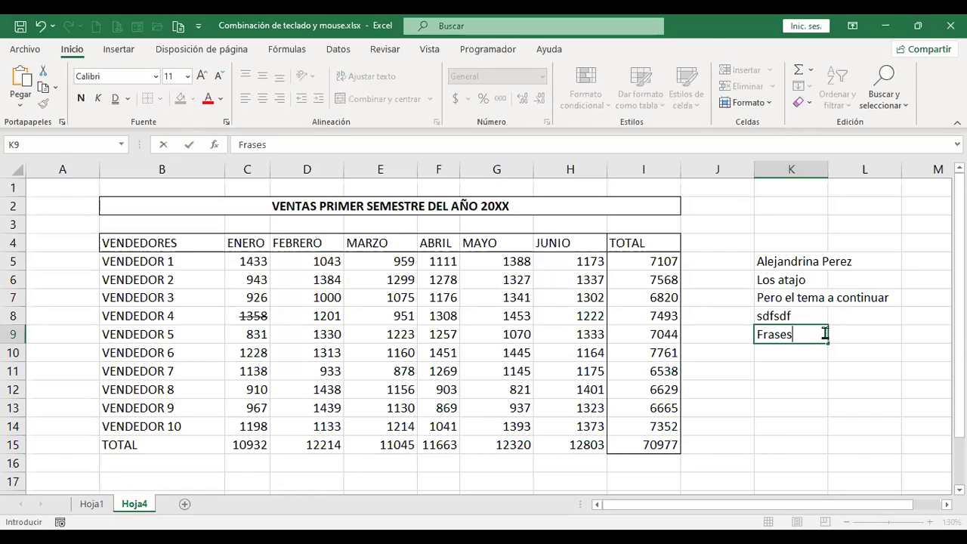
text( para la vida)
key(Return)
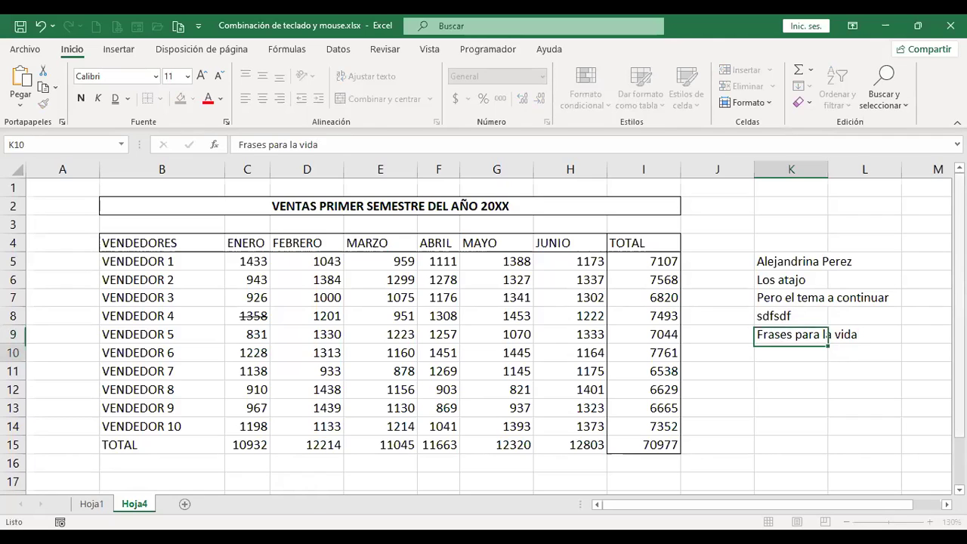
Change K9 to the misspelled 'Frases para la bida' and start a spell check.
key(Up)
double_click(836, 334)
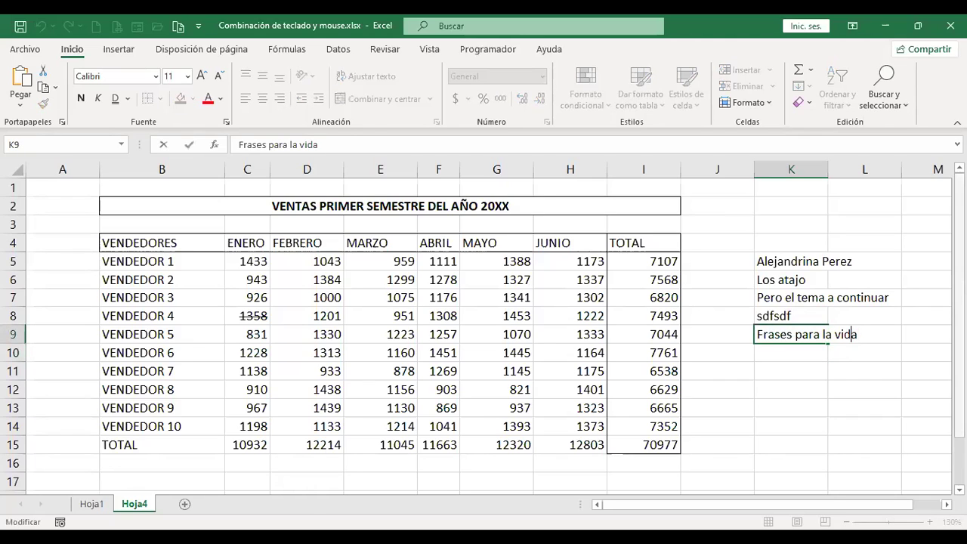
key(Delete)
text(b)
key(Return)
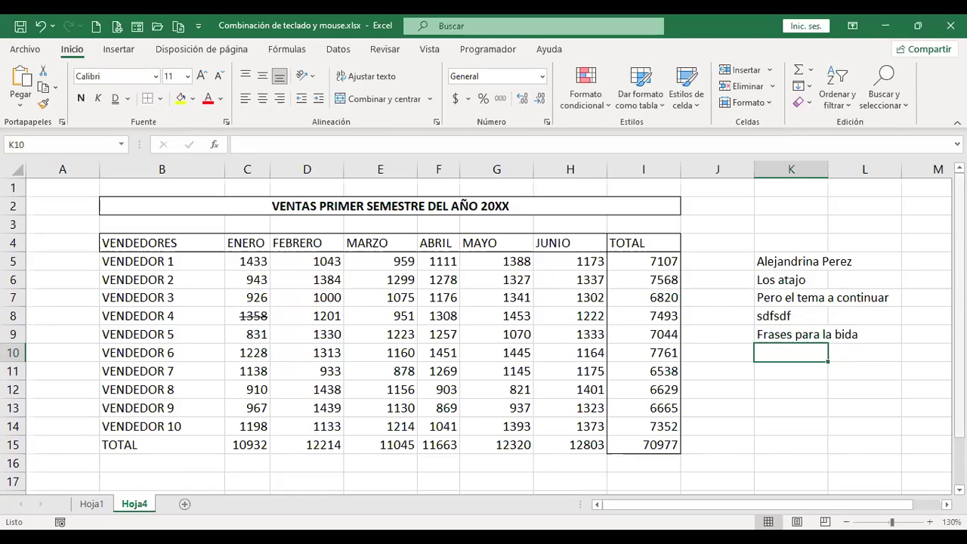
key(F7)
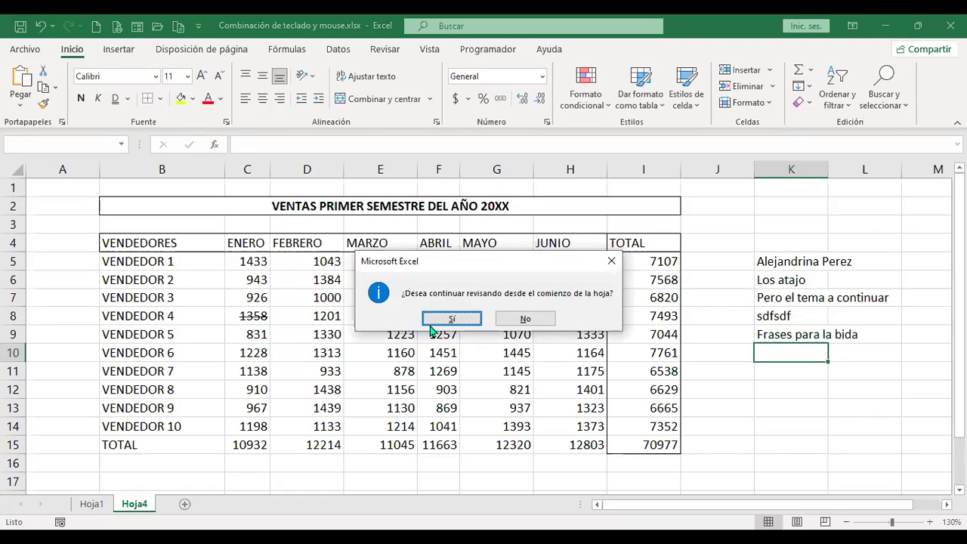
Run spell checks on K5:K9 repeatedly, cancelling each without correcting 'Frases para la bida'.
click(451, 319)
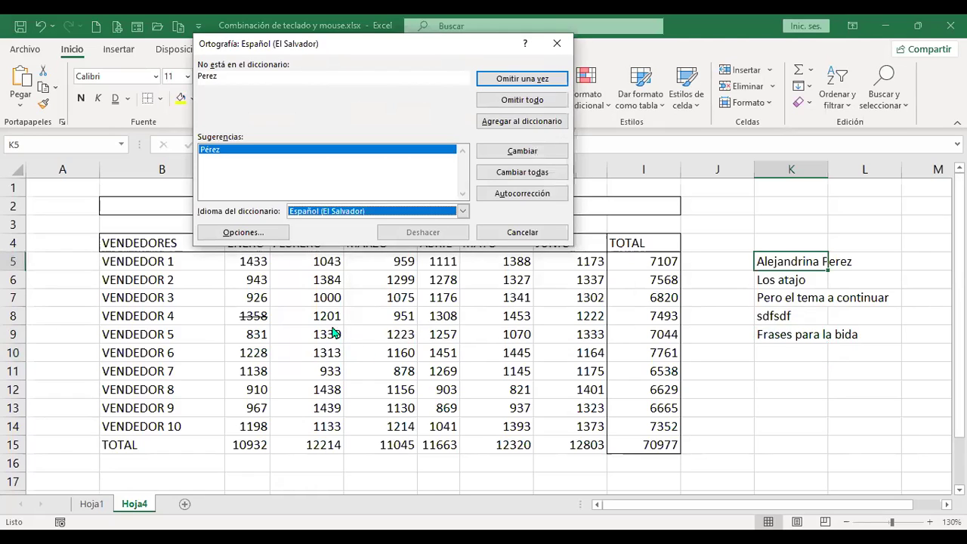
click(563, 43)
drag(790, 265, 790, 336)
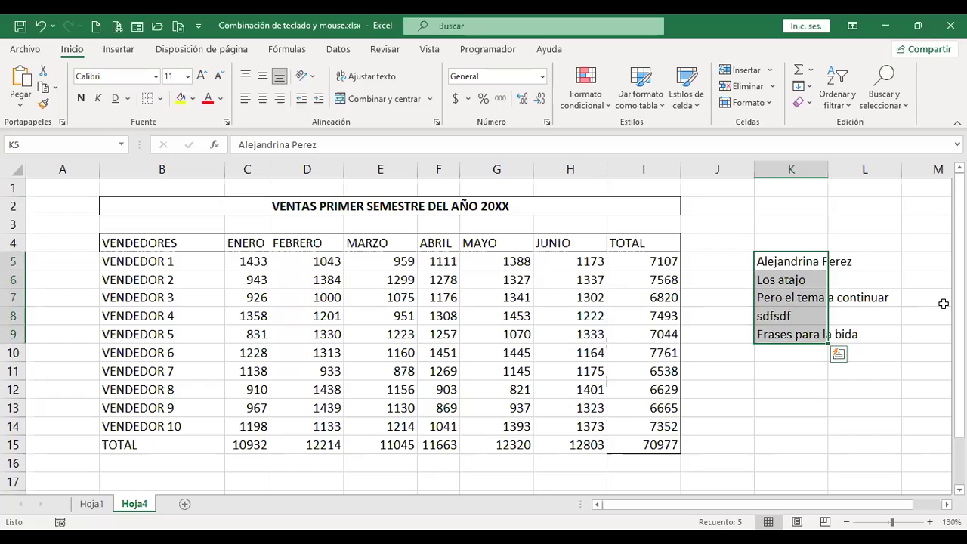
key(F7)
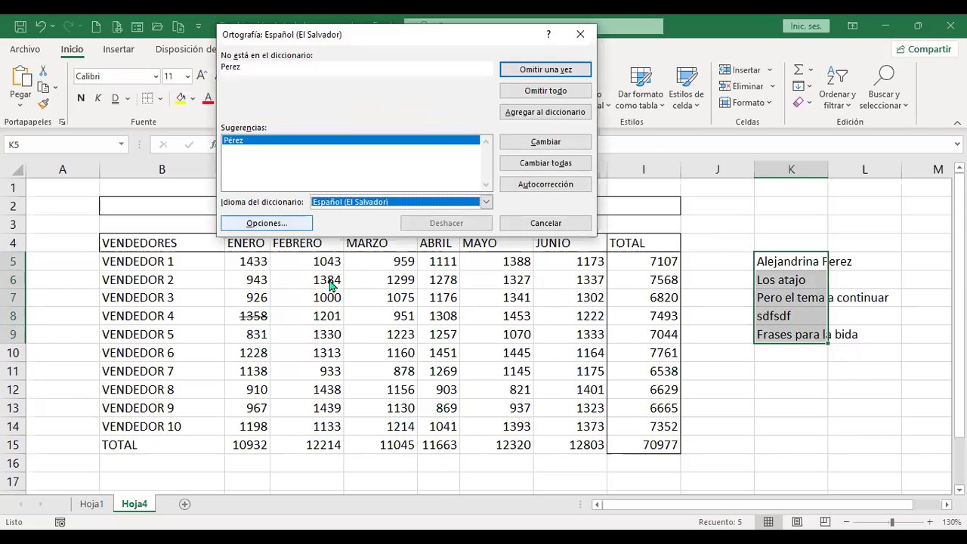
click(519, 228)
click(800, 337)
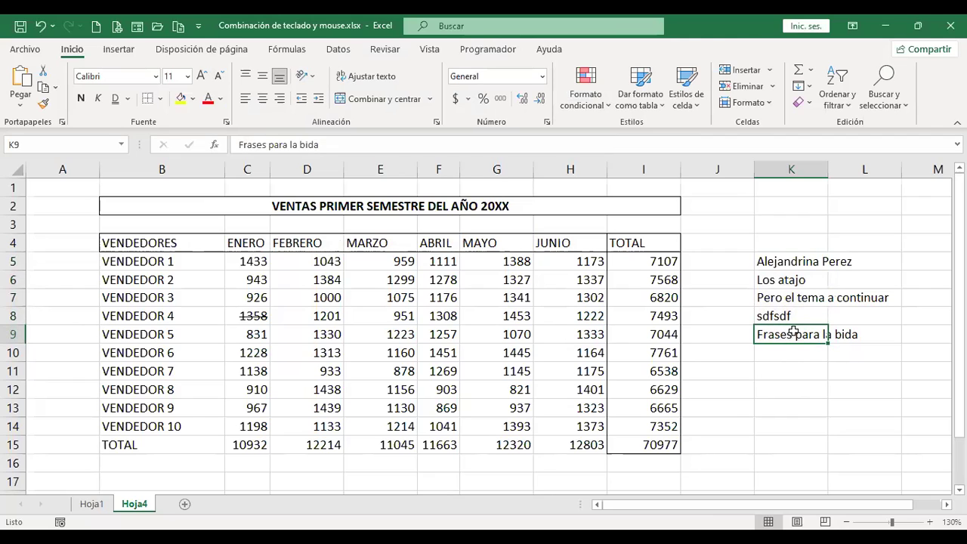
drag(781, 260, 784, 335)
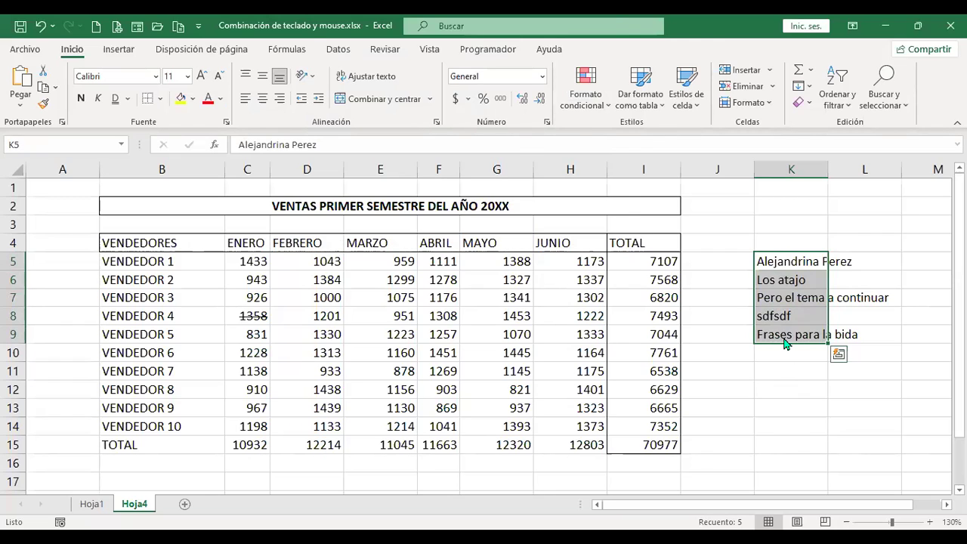
key(F7)
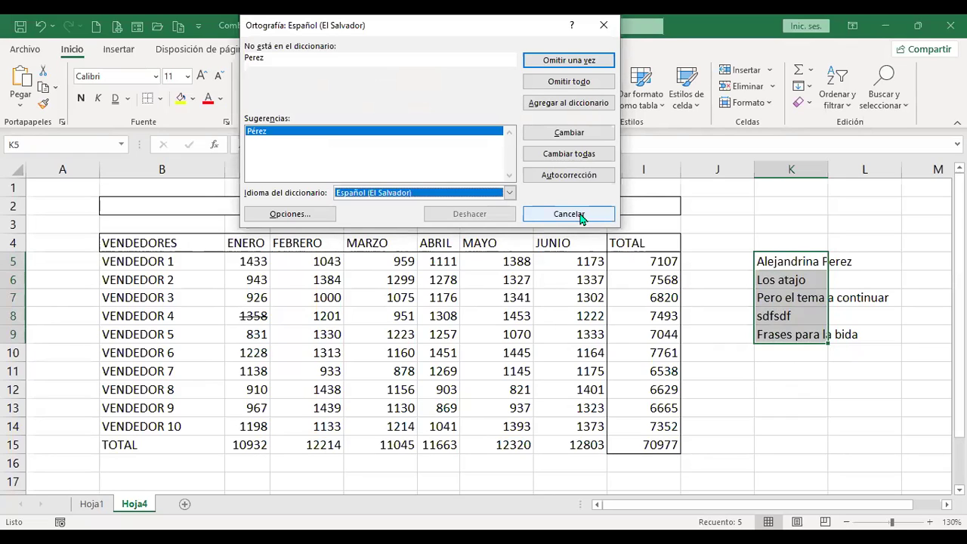
click(579, 215)
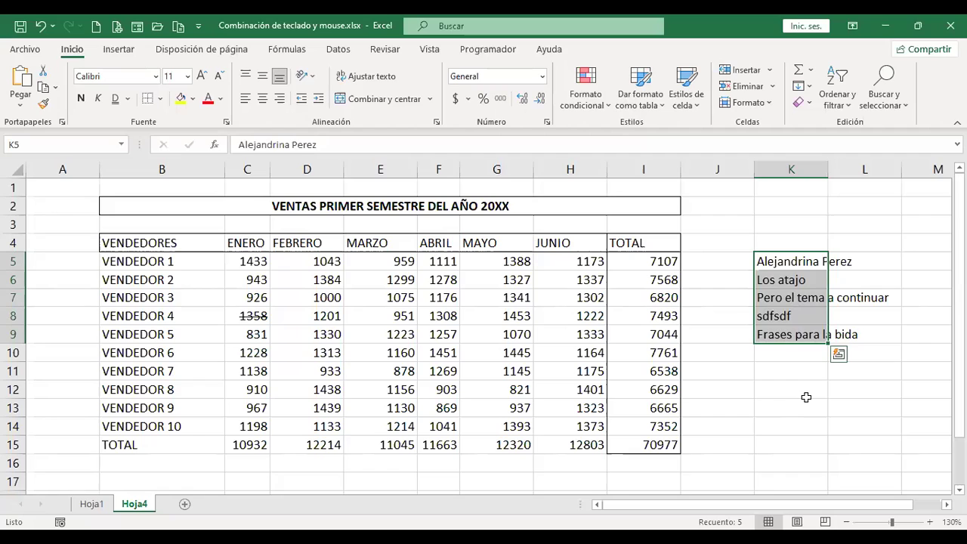
Delete the five test entries in K5:K9 and click K4 to deselect.
key(Delete)
click(796, 236)
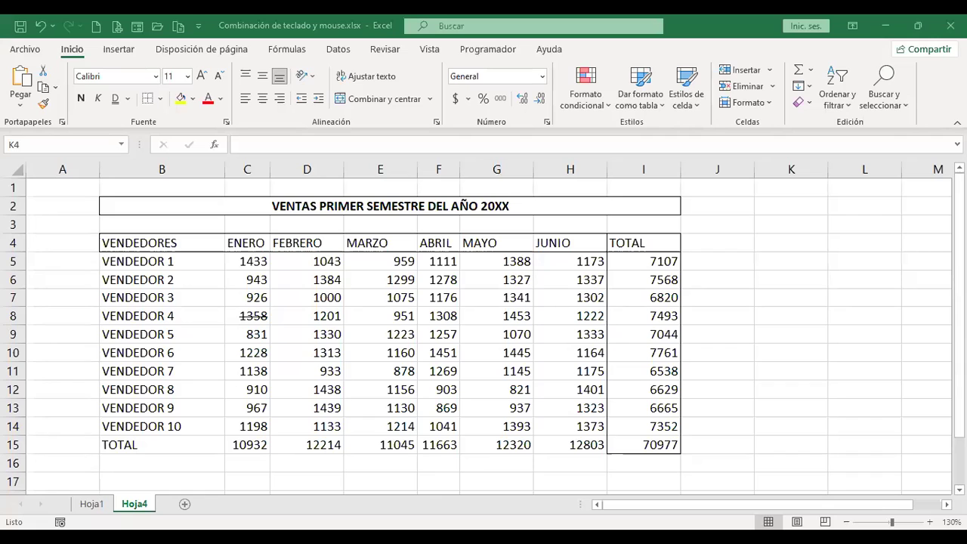
Switch to the Hoja1 shortcut list and save the workbook.
click(92, 504)
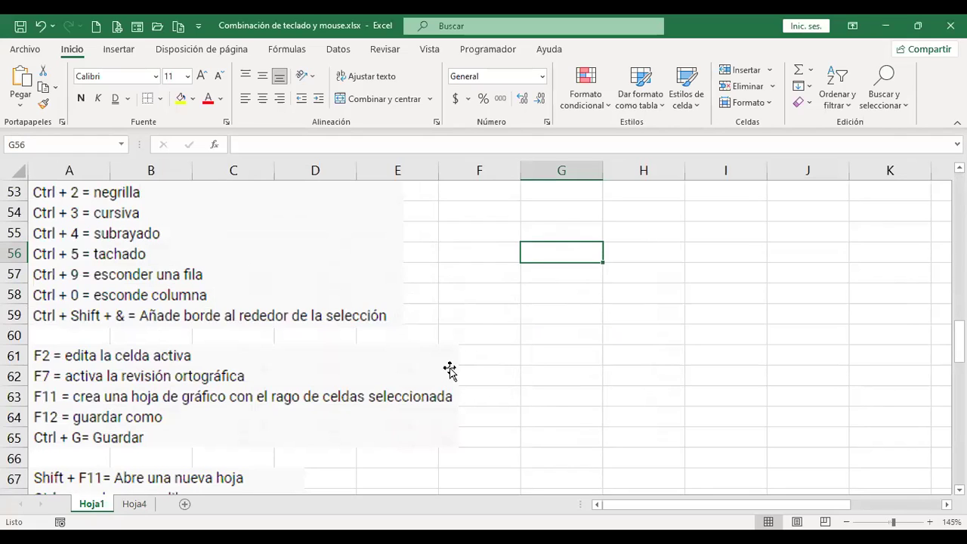
click(20, 26)
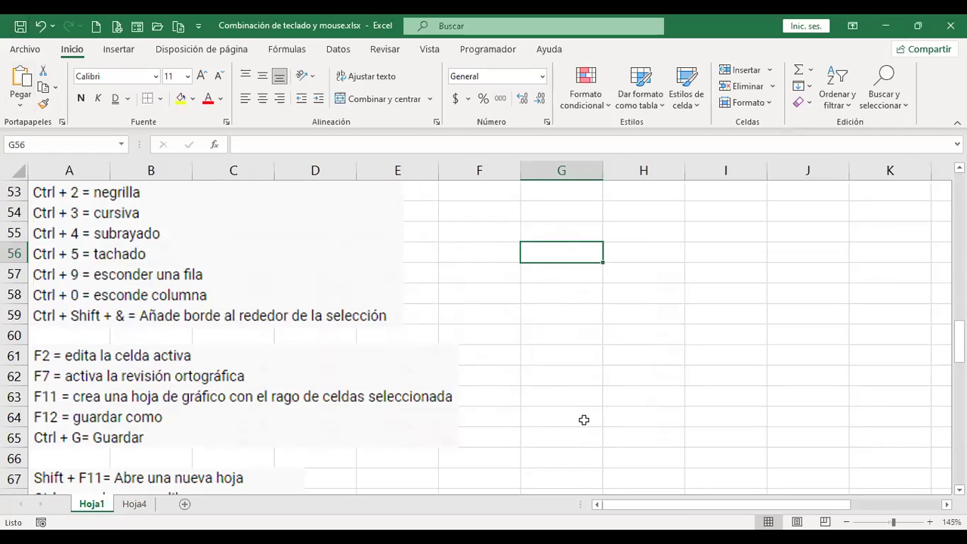
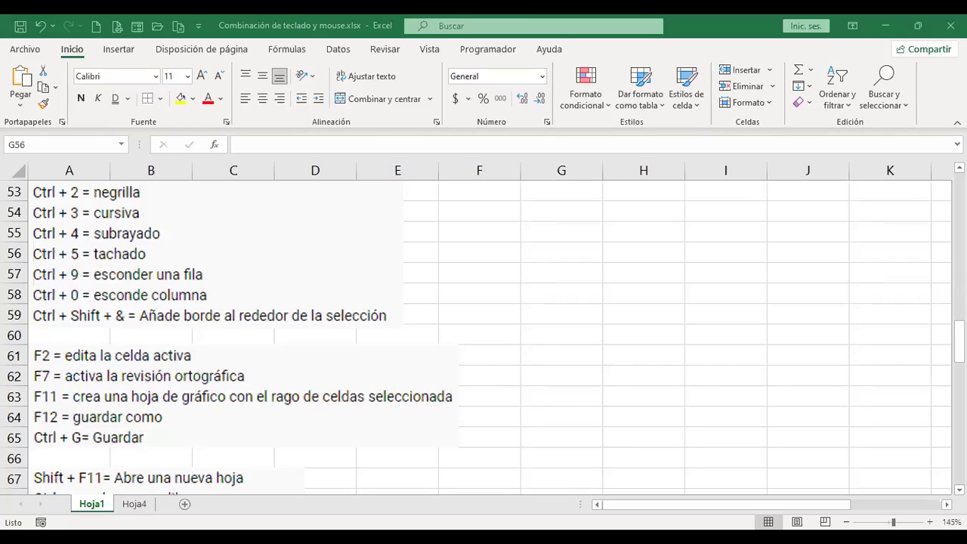
Switch to the Hoja4 sales table after a glance at Hoja1, and select cell K6.
click(136, 505)
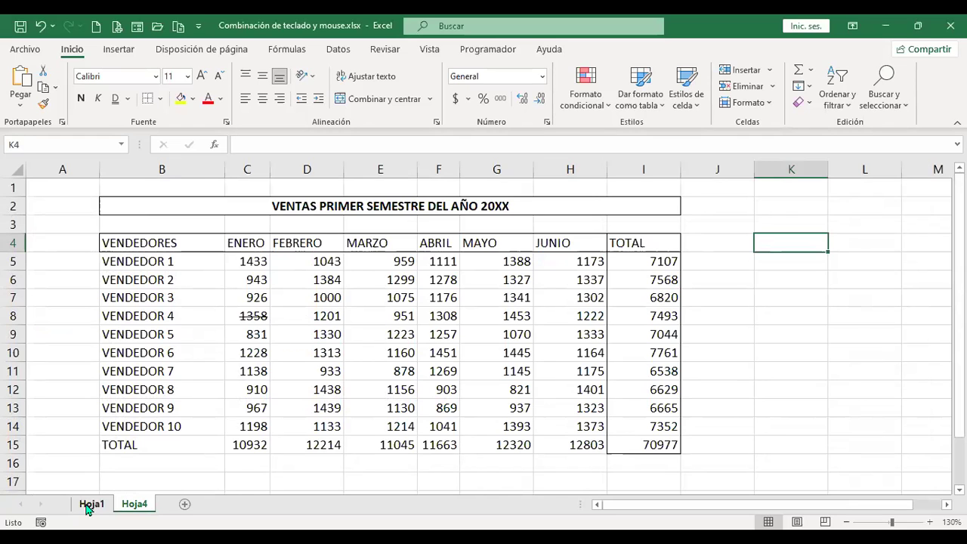
click(88, 506)
click(136, 507)
click(799, 285)
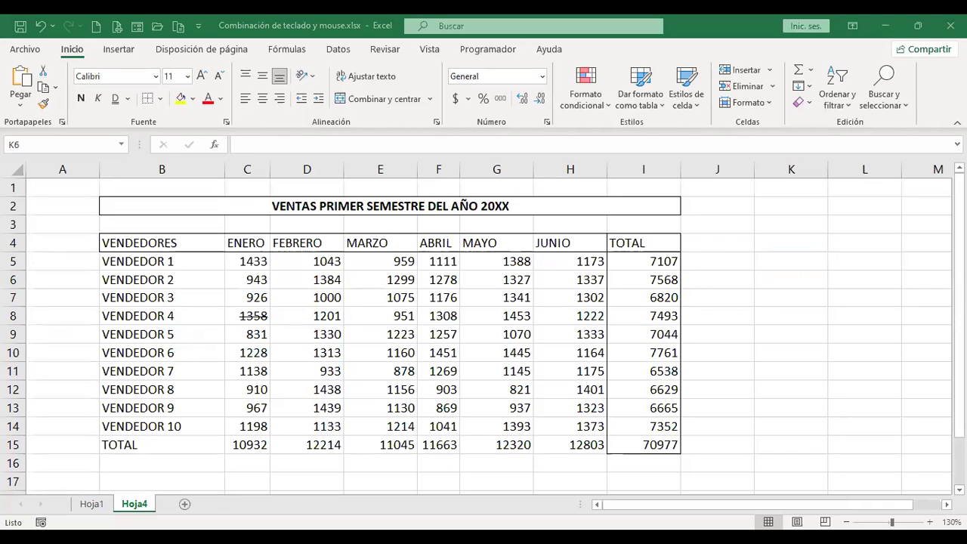
key(alt+Tab)
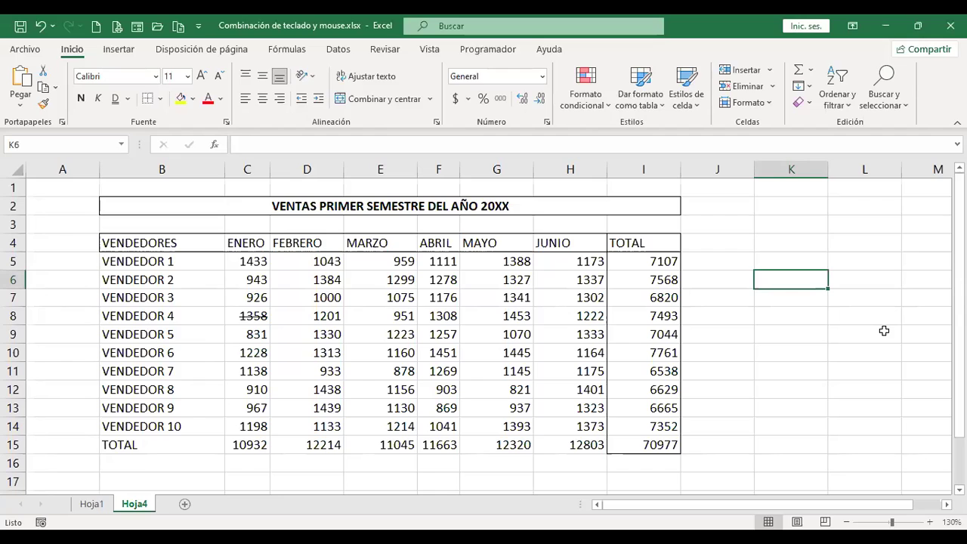
Enter the misspelled word kasa in K6 and run a spelling check (F7), then cancel it.
text(kasa)
key(Return)
key(Up)
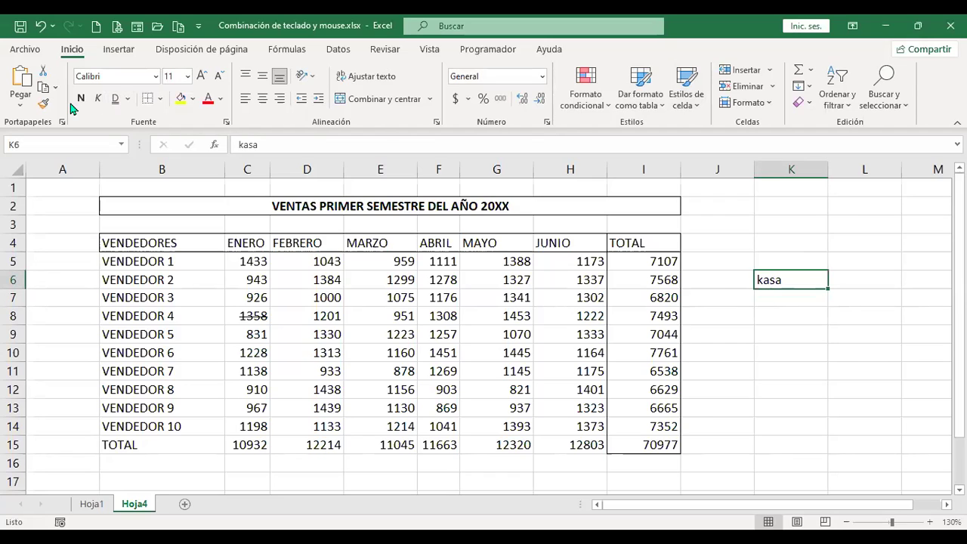
key(F7)
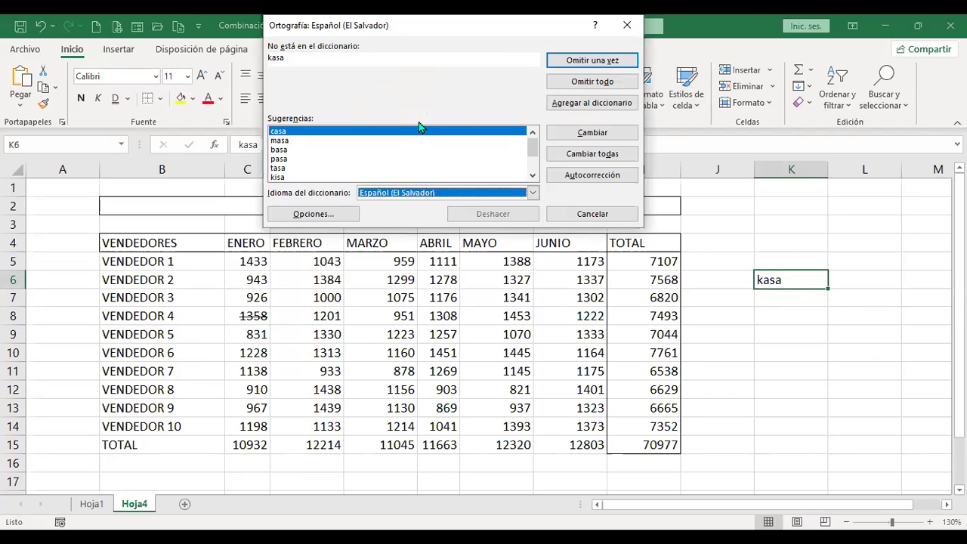
key(Escape)
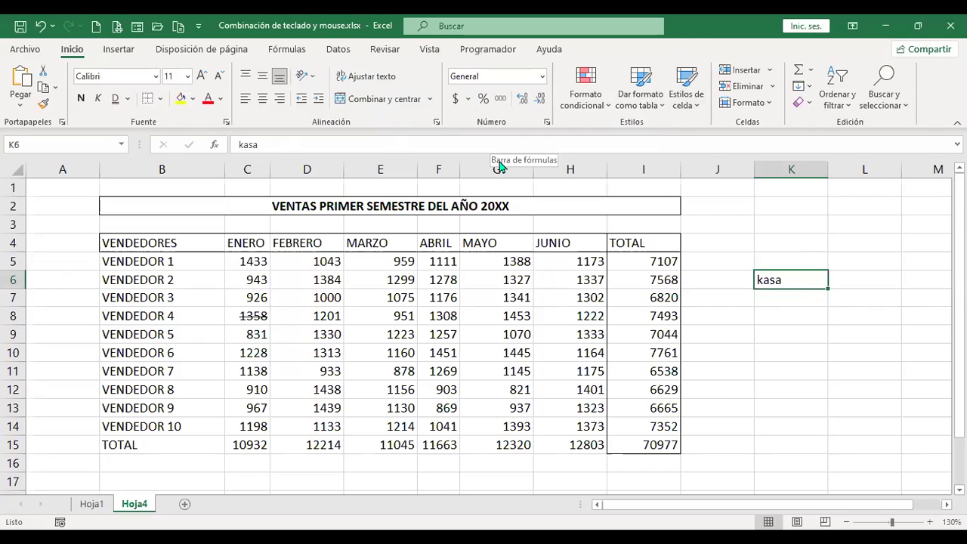
Enter casa in K6 and caza in K7, then spell-check the sheet and confirm completion.
text(c)
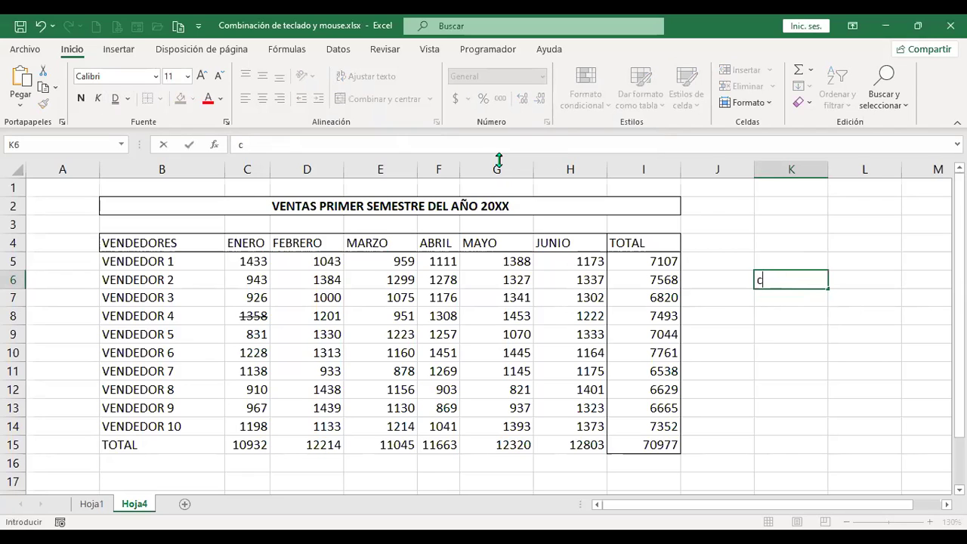
text(asa)
key(Return)
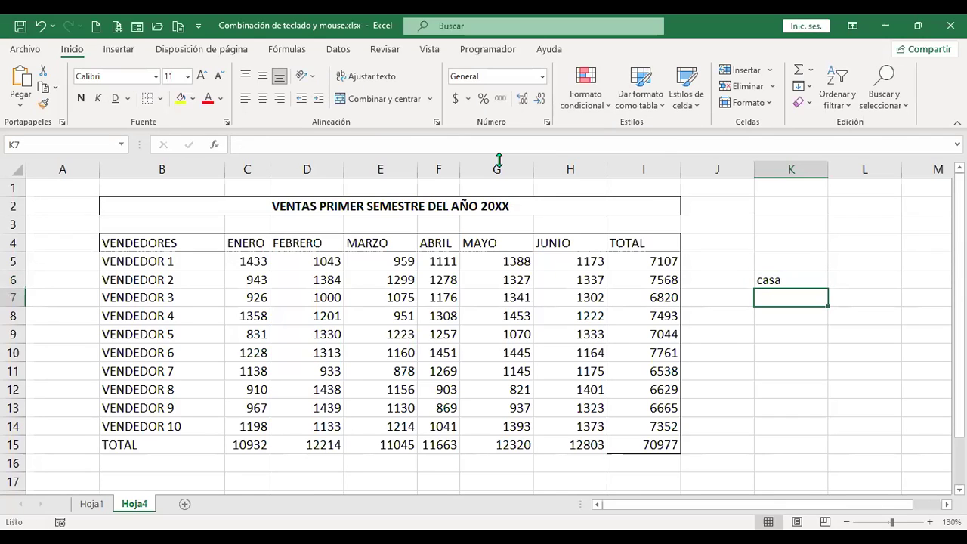
text(caz)
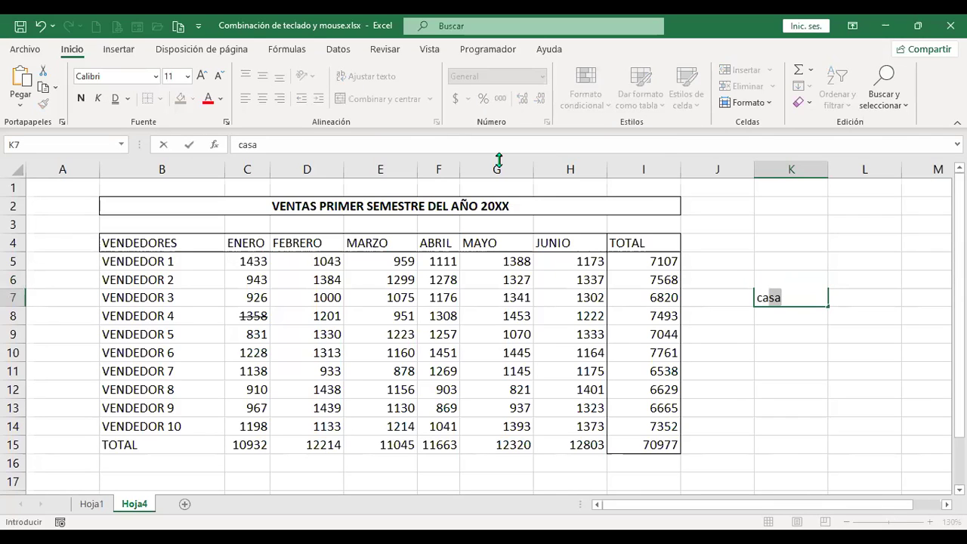
text(a)
key(Return)
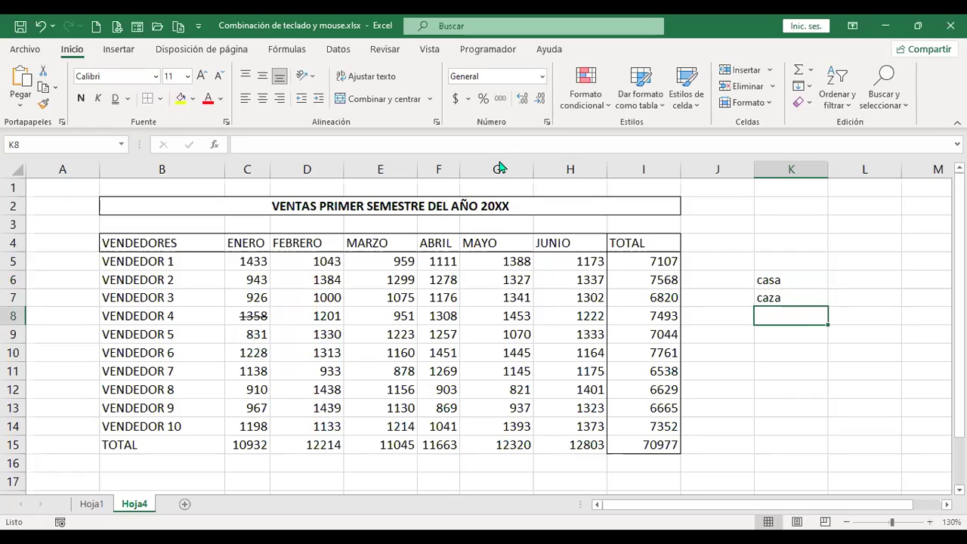
key(F7)
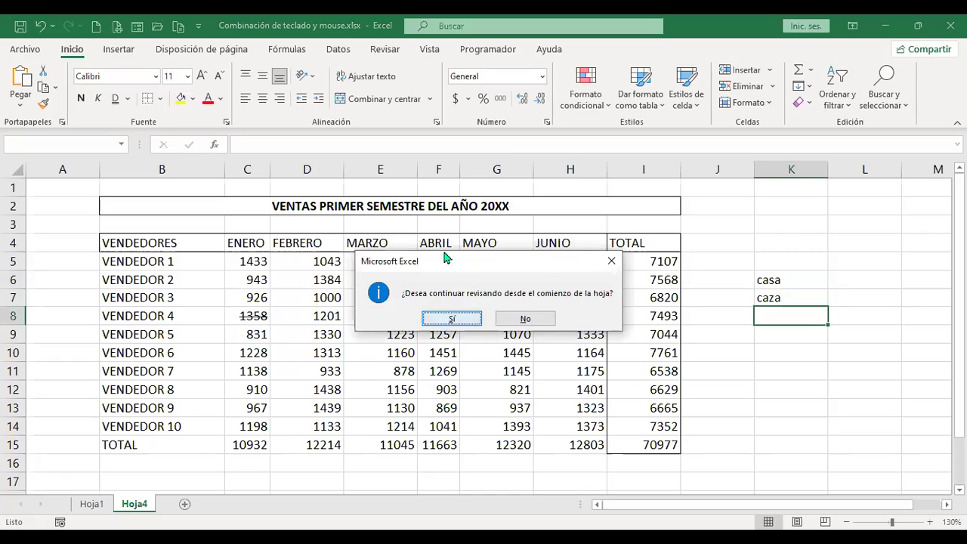
click(447, 319)
click(511, 320)
click(737, 269)
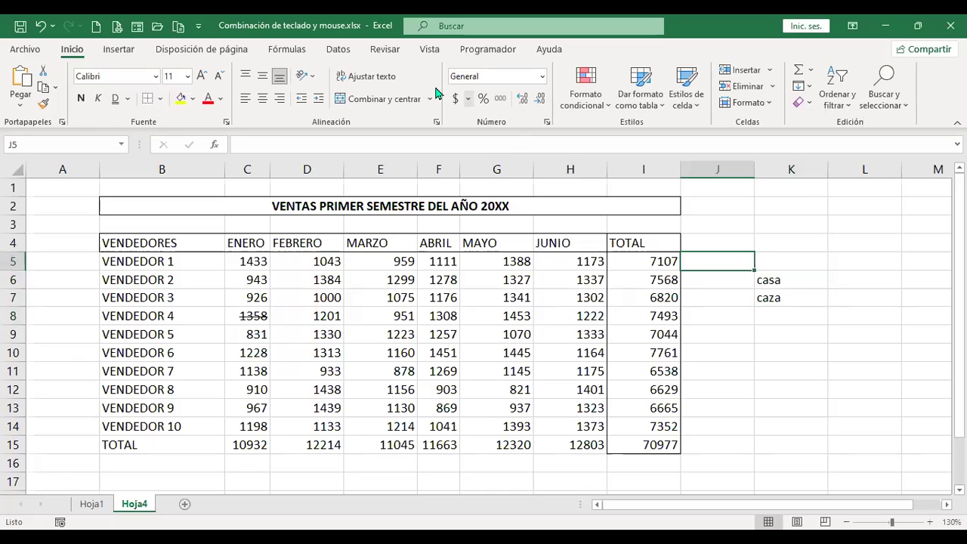
click(430, 49)
Run Revisar > Ortografía on the sheet and acknowledge the spelling-complete message.
click(392, 50)
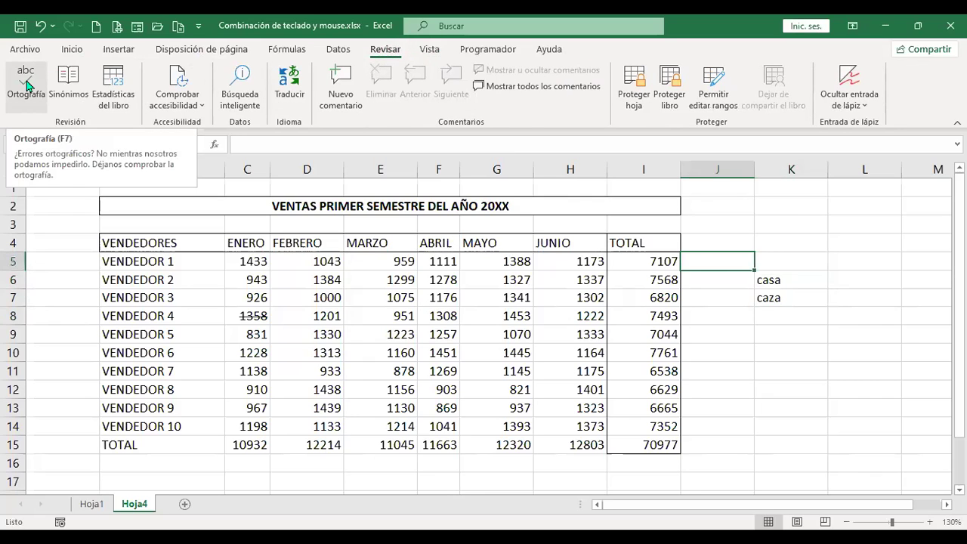
click(26, 84)
key(Return)
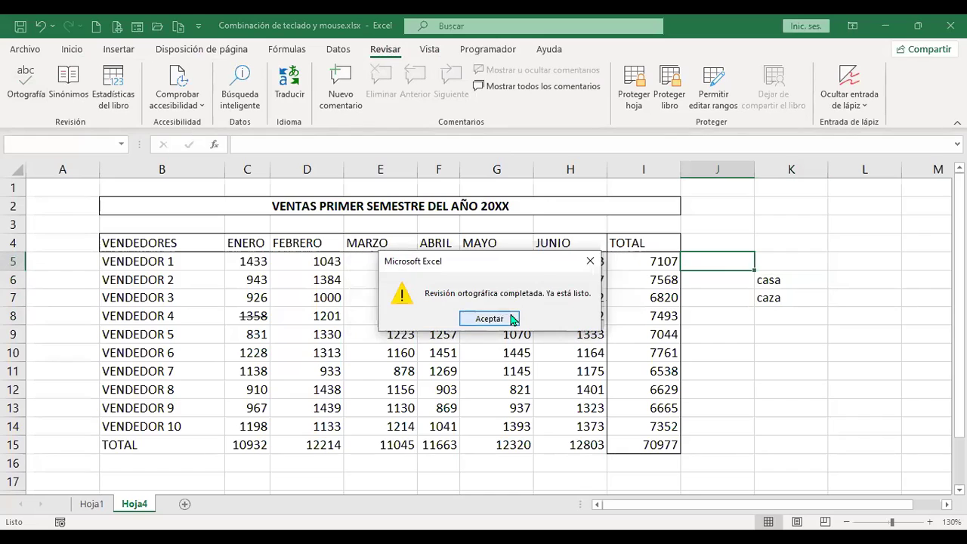
click(511, 319)
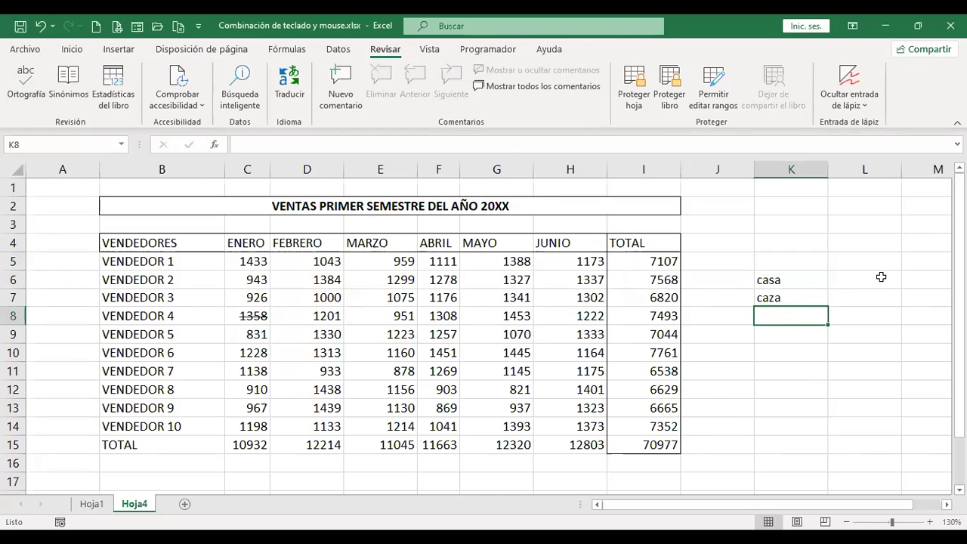
Enter Perez in K8 and spell-check the sheet starting from that cell.
text(Perez)
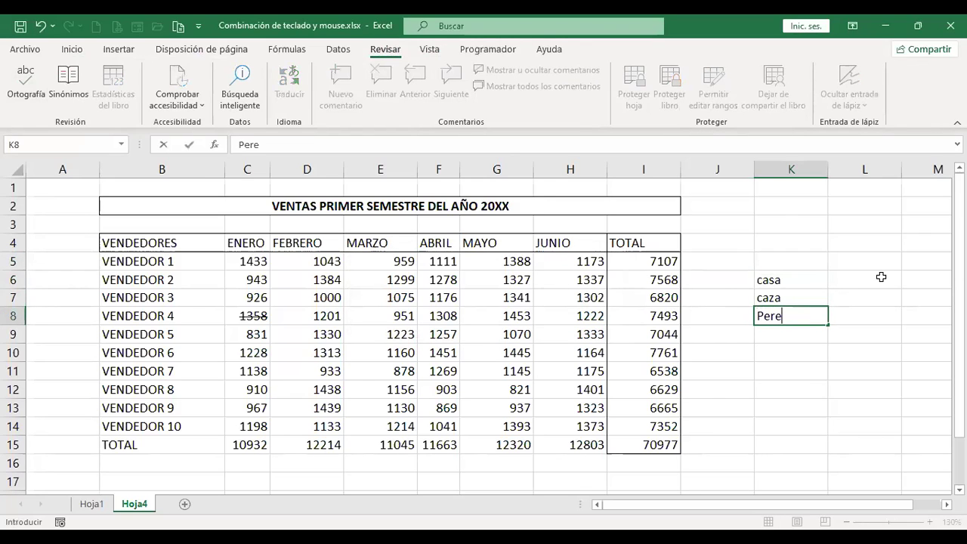
key(Return)
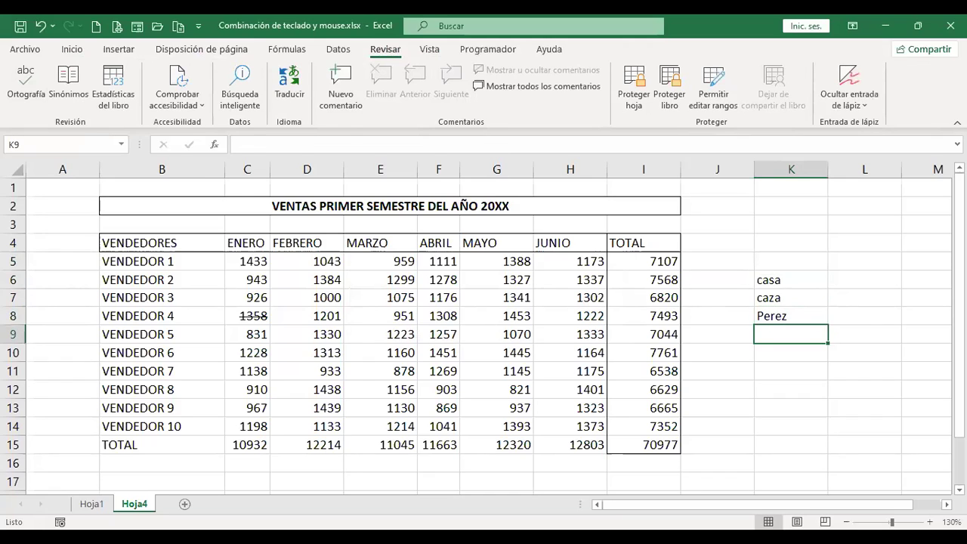
key(Up)
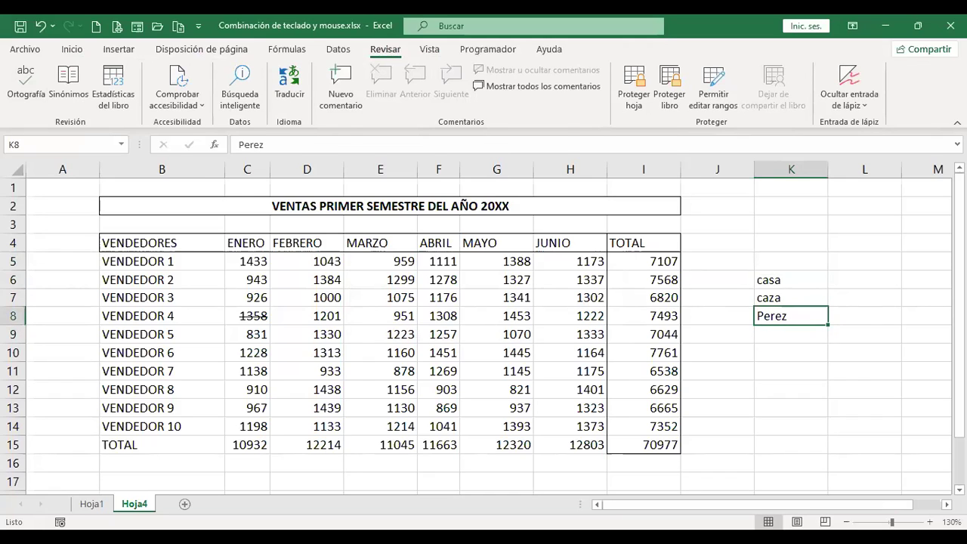
key(F7)
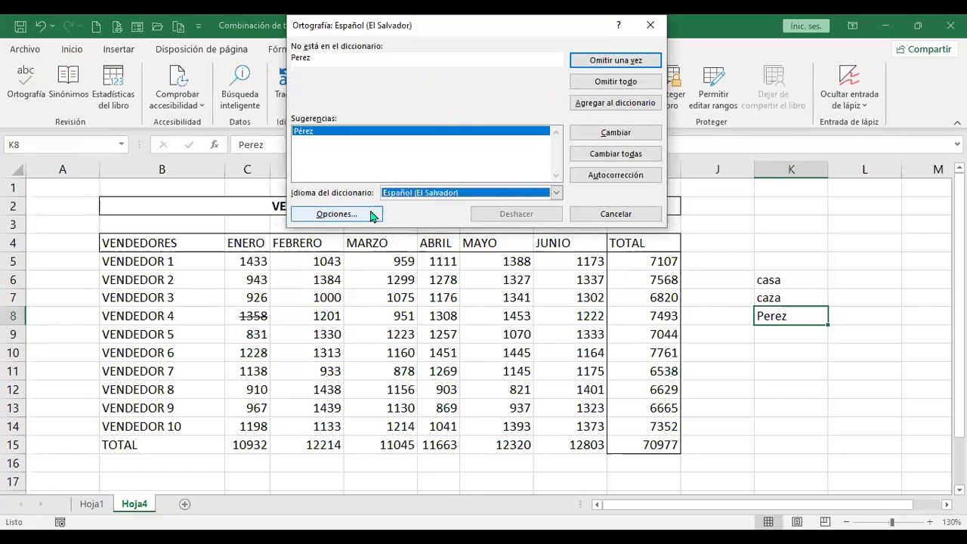
Open the spelling Opciones to reach Excel's Revisión proofing settings page.
click(372, 216)
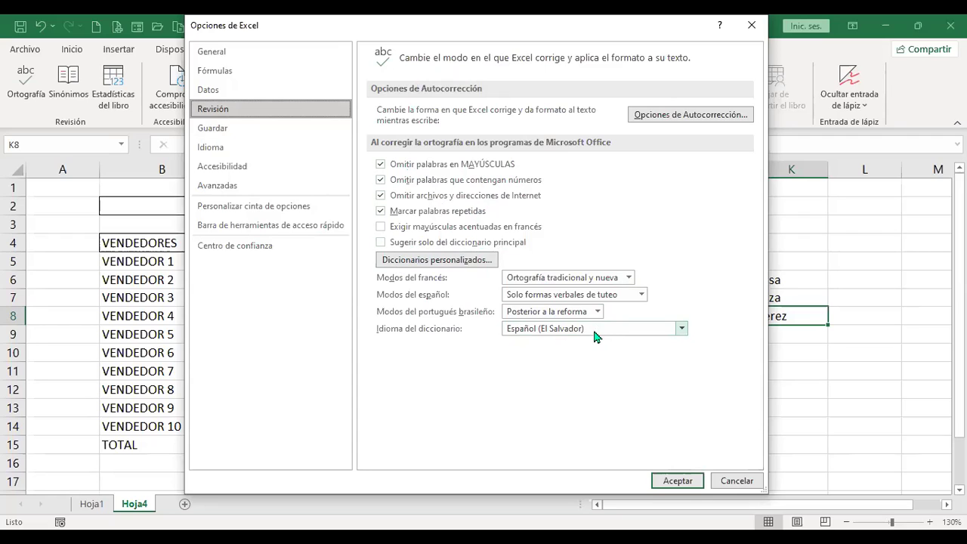
Browse AutoCorrect's AutoFormat, Actions and Math AutoCorrect tabs, then close it unchanged.
click(729, 114)
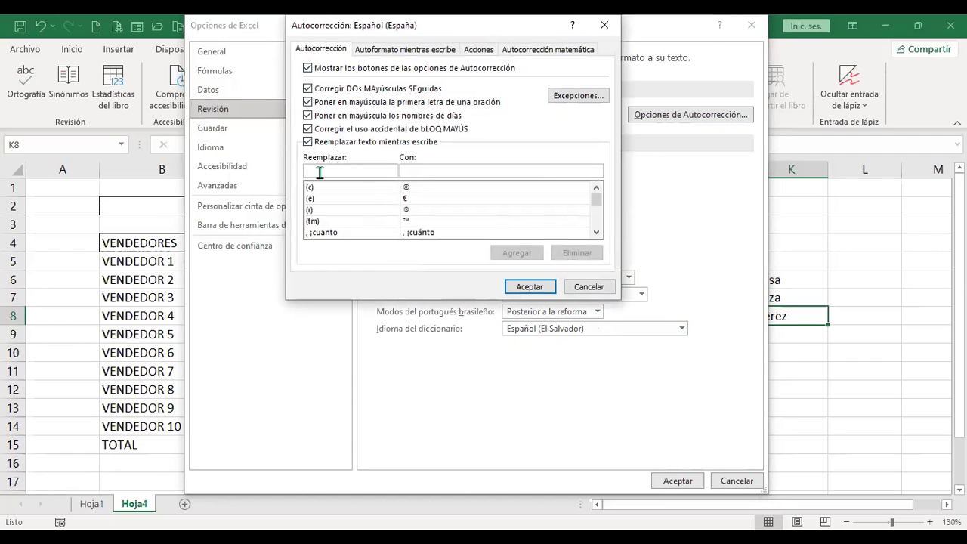
click(385, 51)
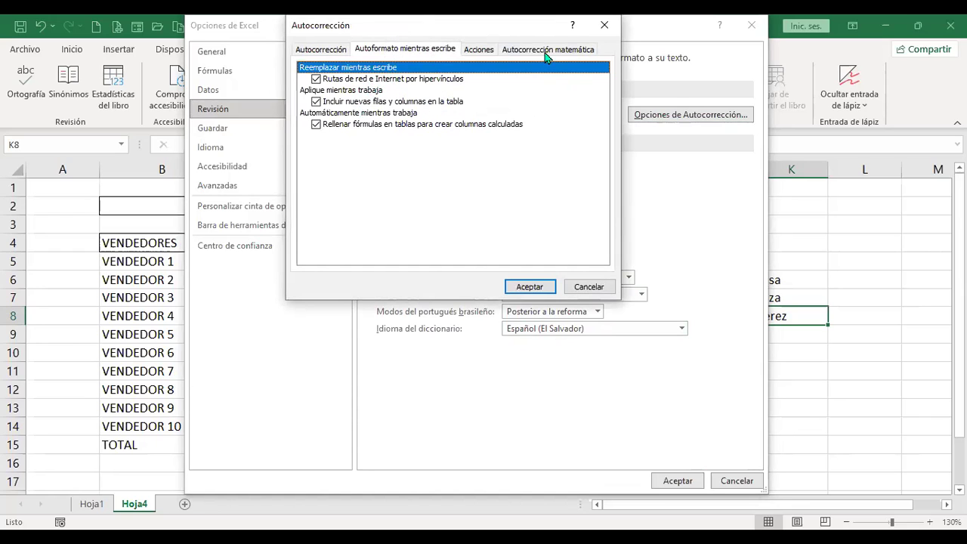
click(470, 54)
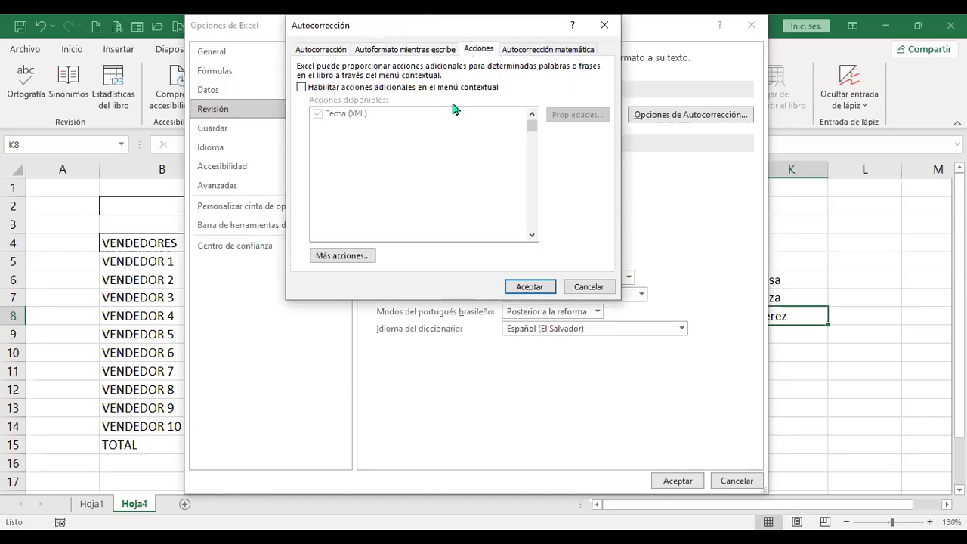
click(569, 50)
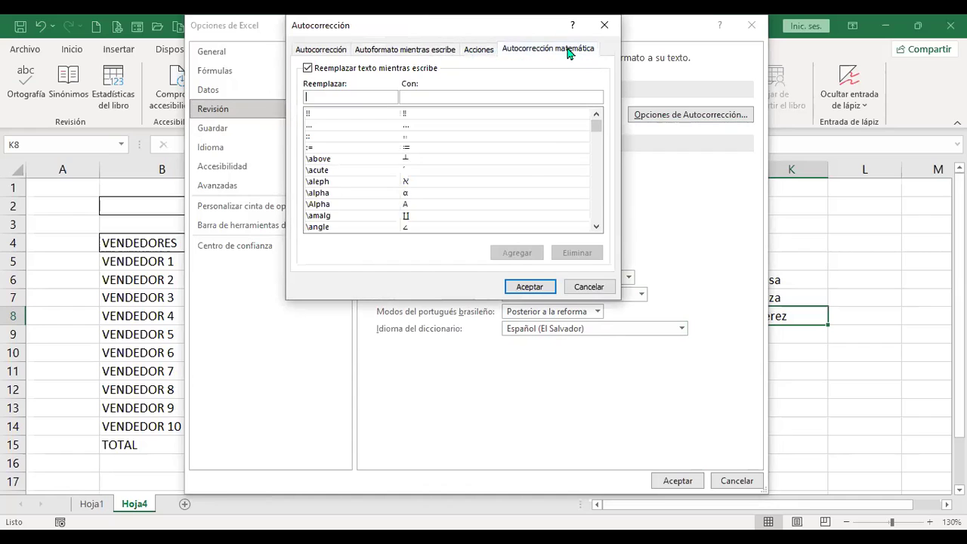
click(590, 287)
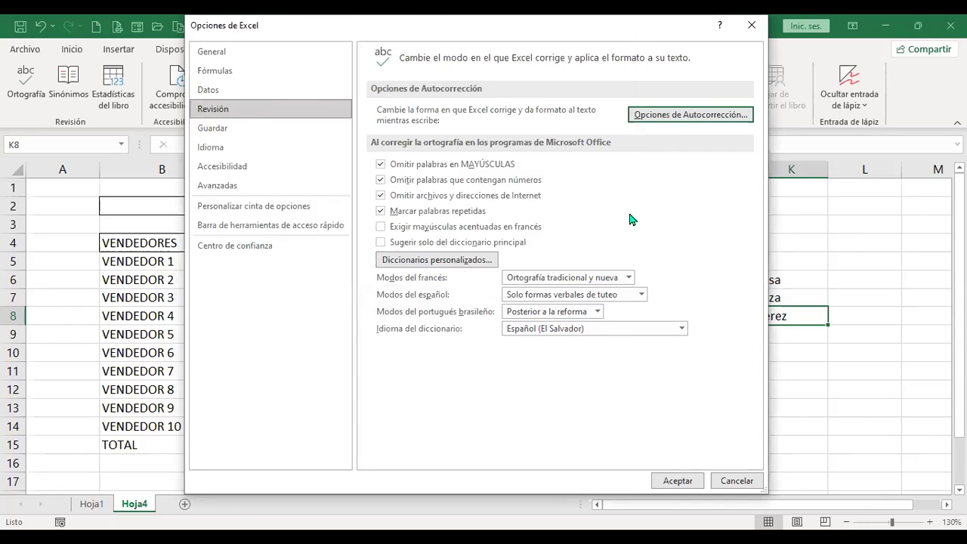
Open the custom dictionaries list, cancel it, and show the General options page.
click(450, 260)
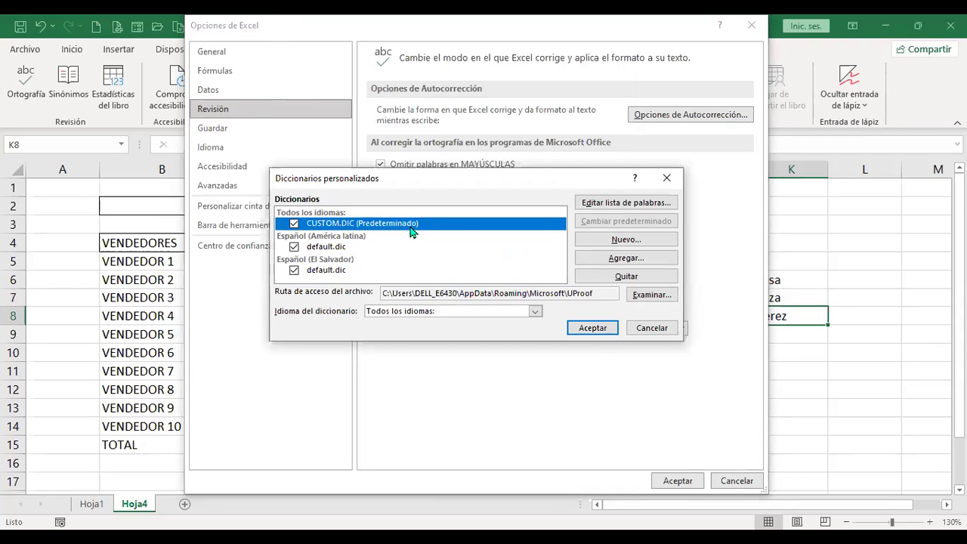
click(652, 328)
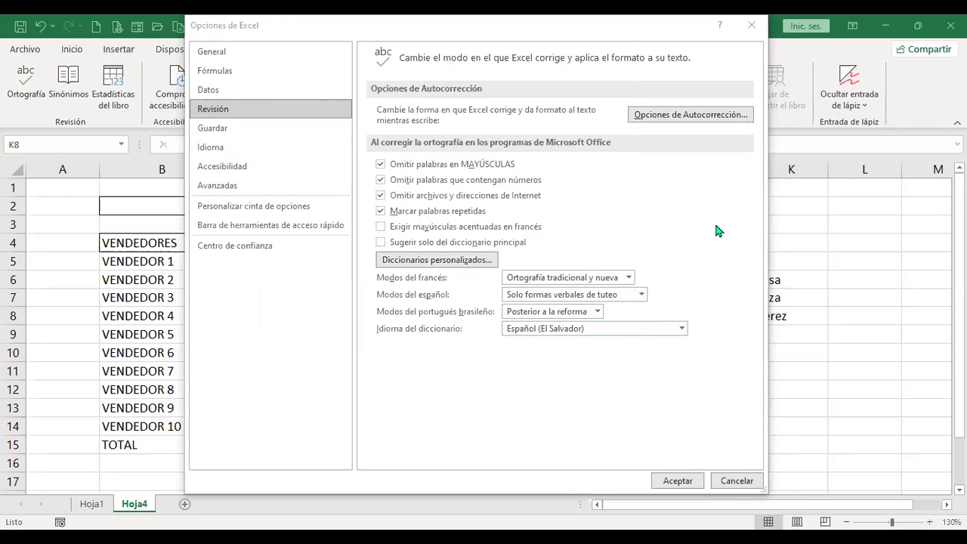
click(218, 51)
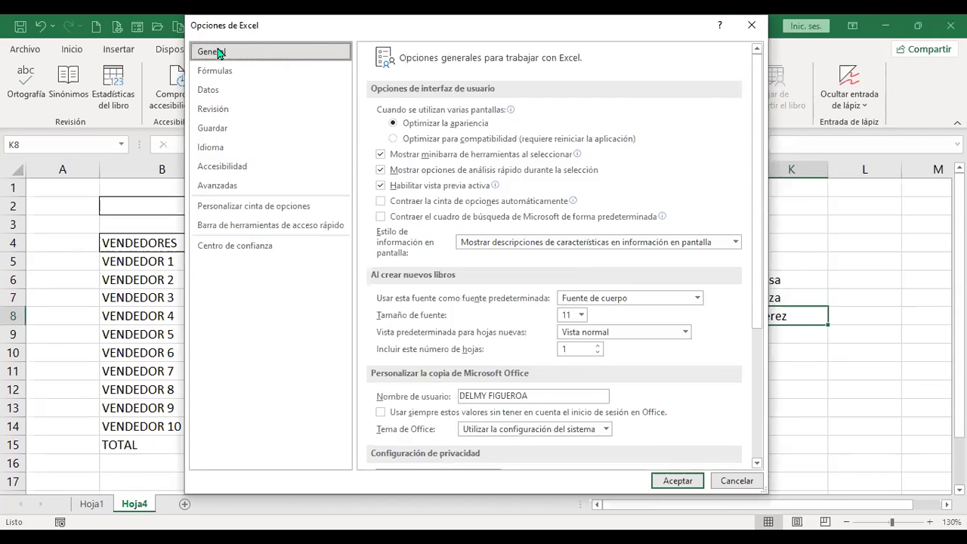
Review the Revisión, Guardar, Idioma and Avanzadas pages, then close Options and cancel the spelling check.
click(236, 110)
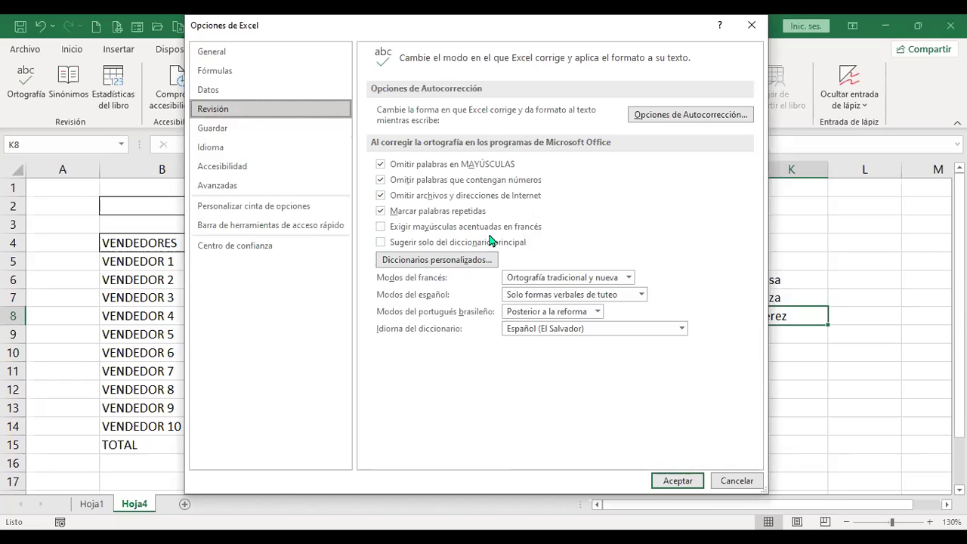
click(242, 132)
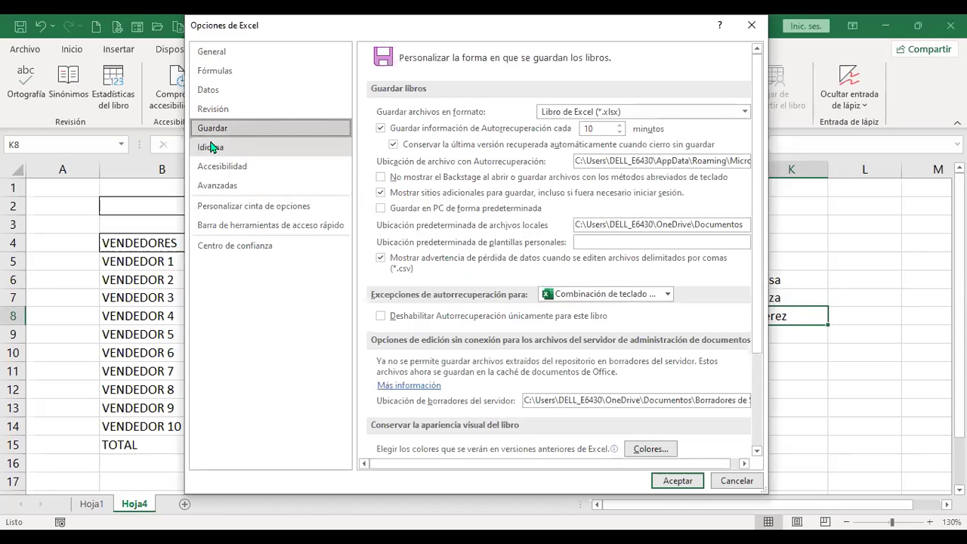
click(229, 150)
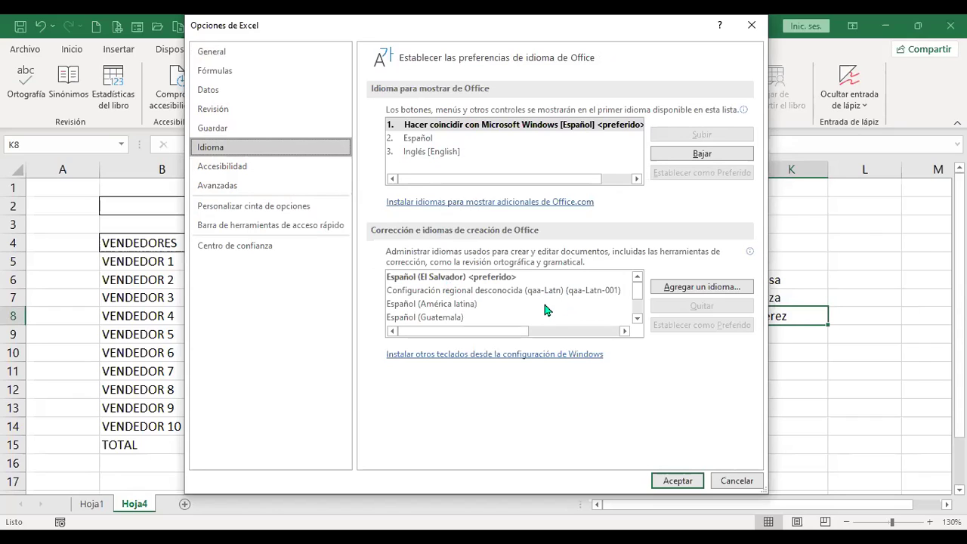
click(231, 195)
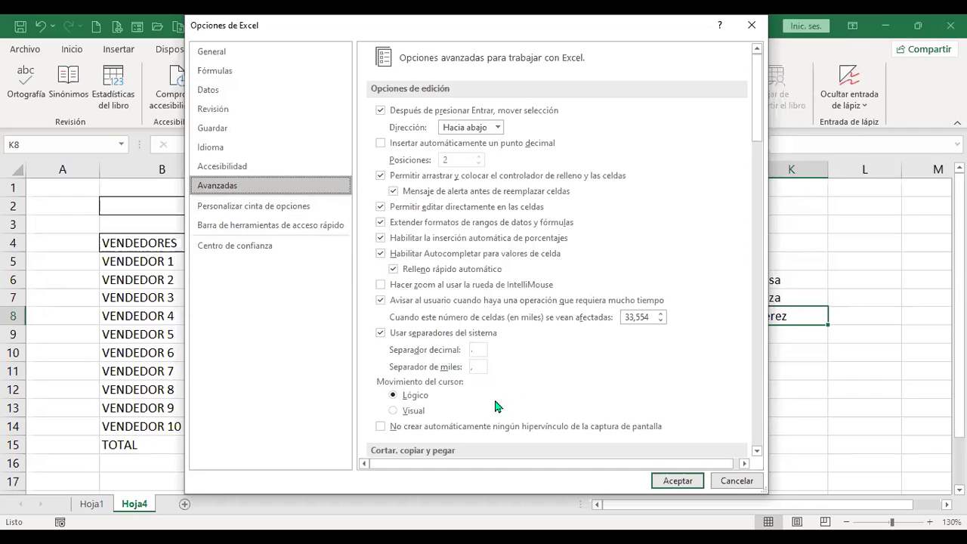
click(215, 109)
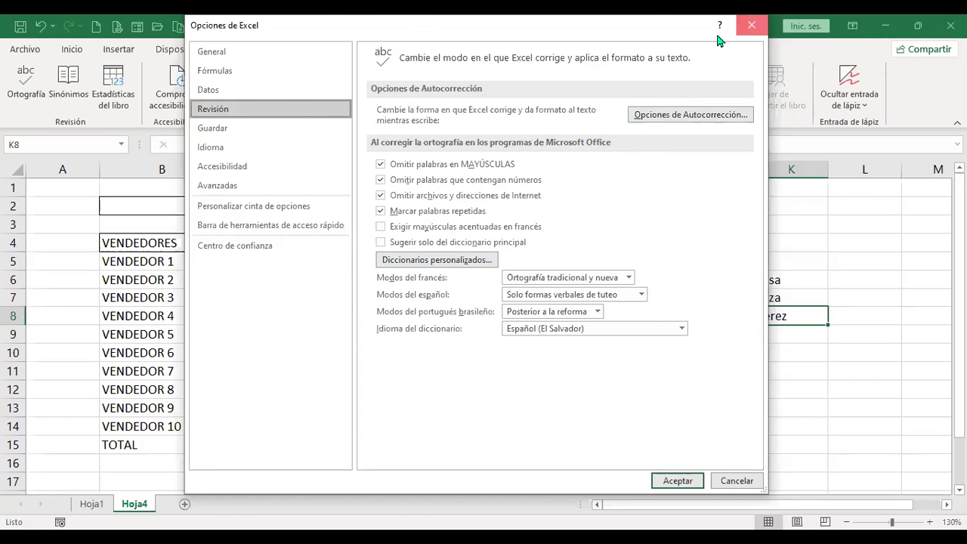
click(751, 25)
click(655, 214)
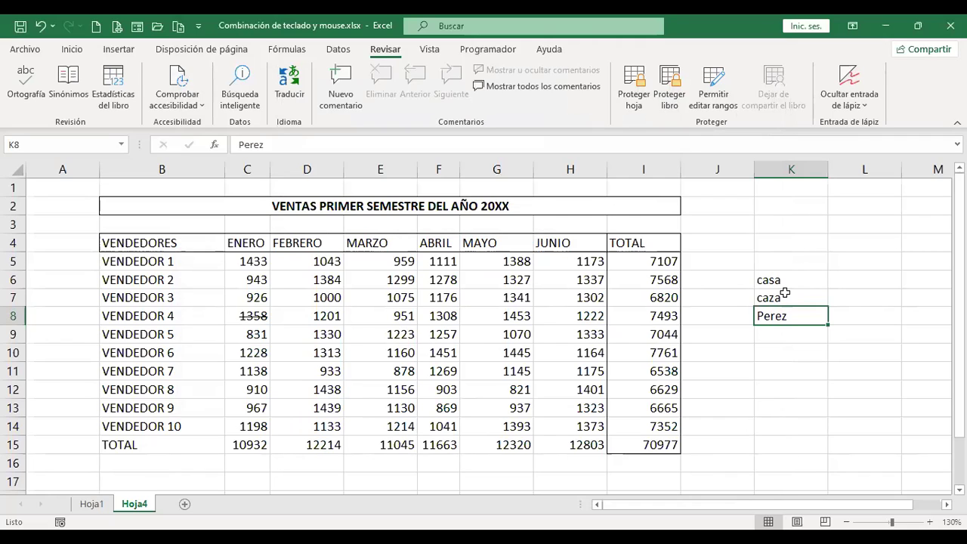
Clear casa, caza and Perez from cells K6:K9 and select cell K4.
drag(790, 276, 813, 343)
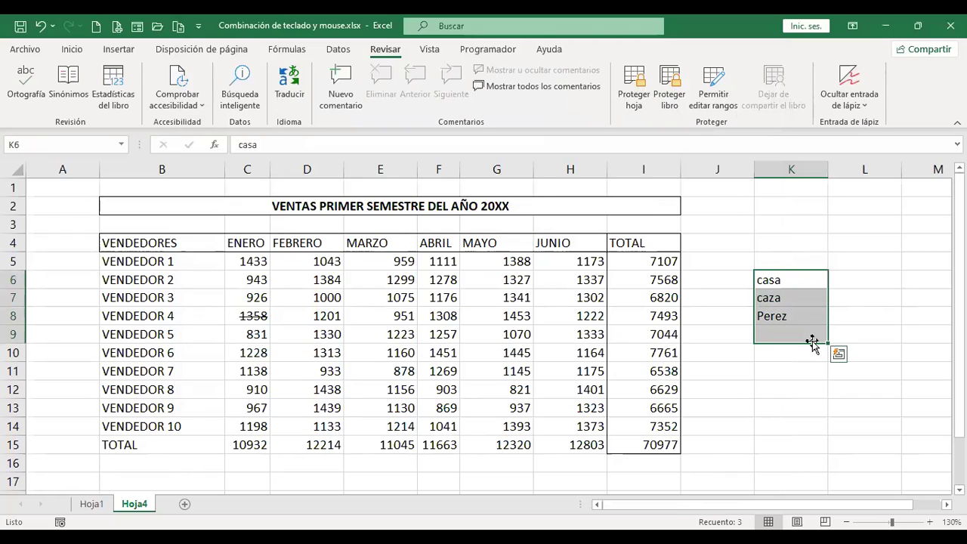
key(Delete)
click(783, 246)
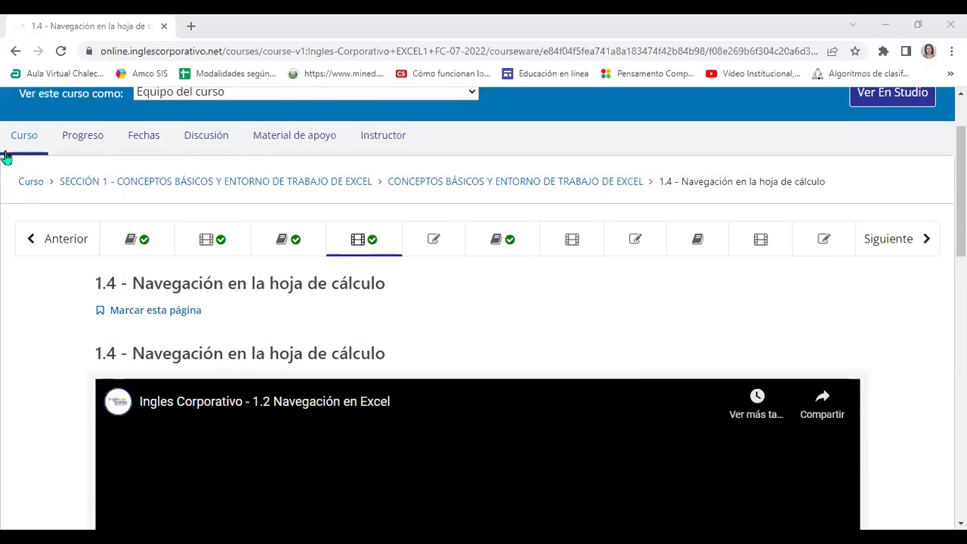
click(32, 182)
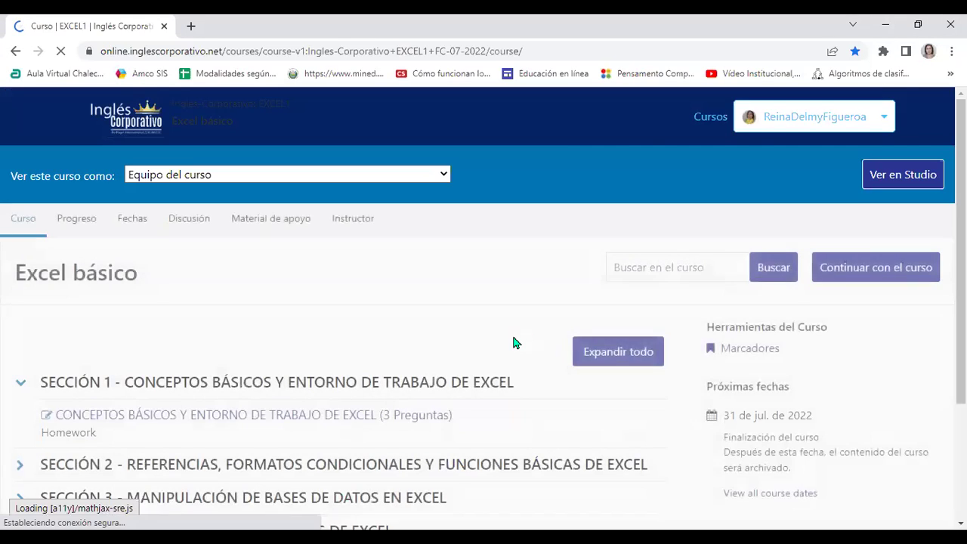
scroll(512, 333, down, 1)
scroll(511, 342, down, 1)
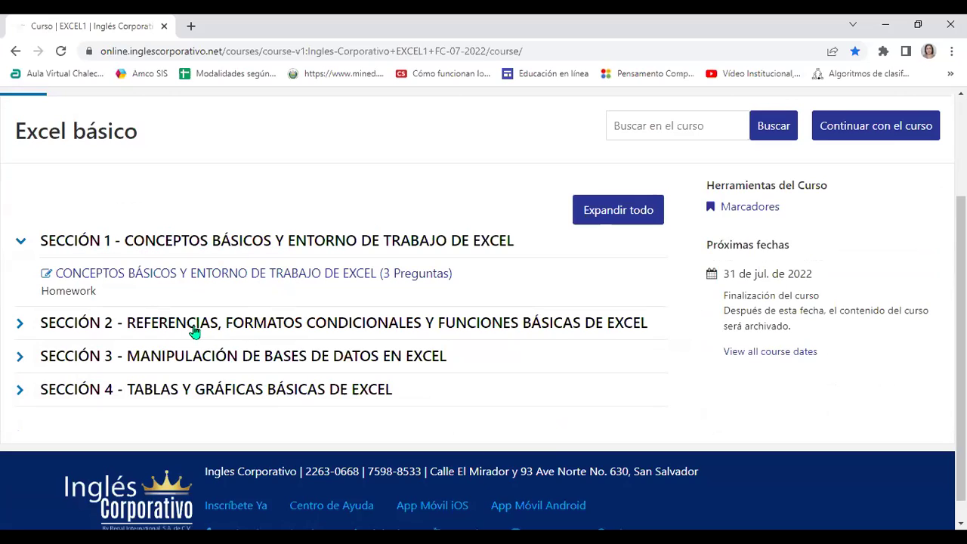
click(175, 280)
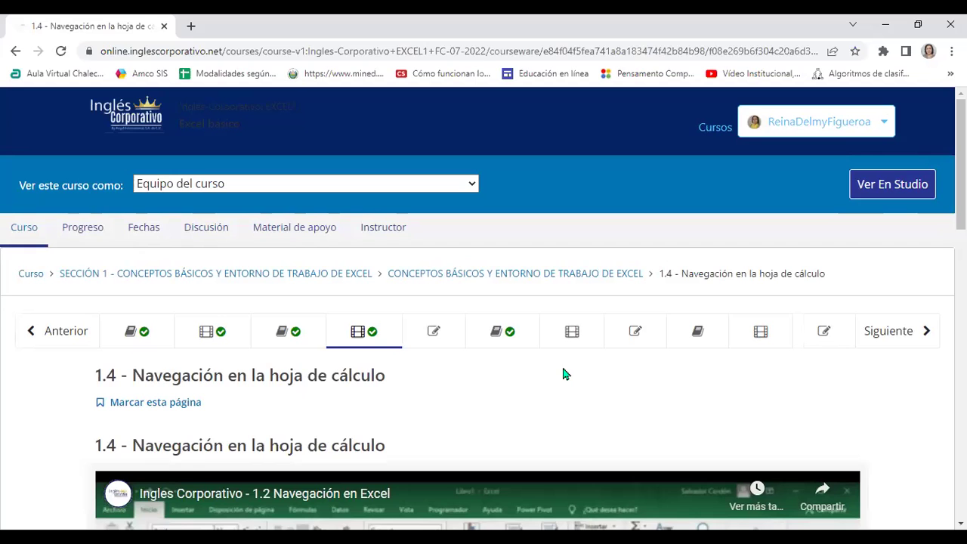
click(132, 338)
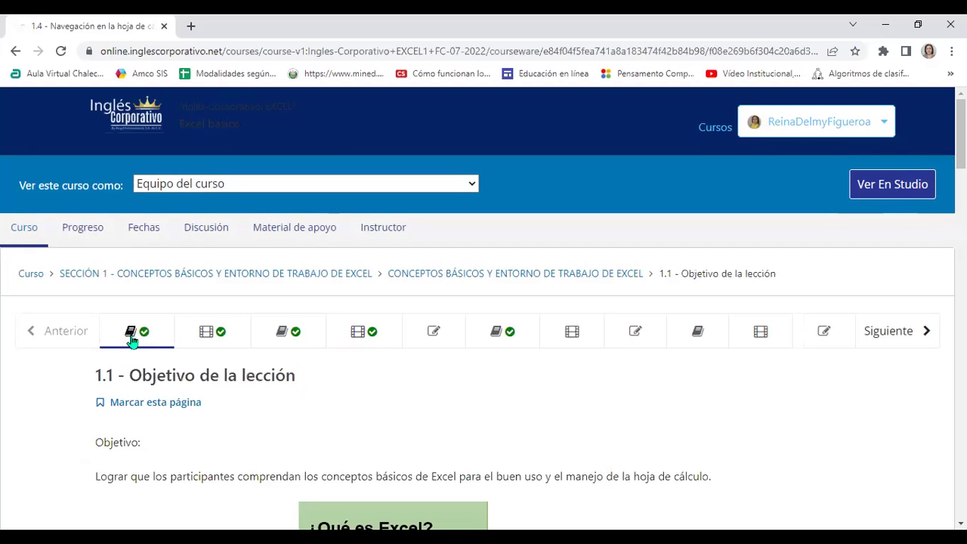
scroll(401, 352, down, 2)
scroll(421, 364, up, 1)
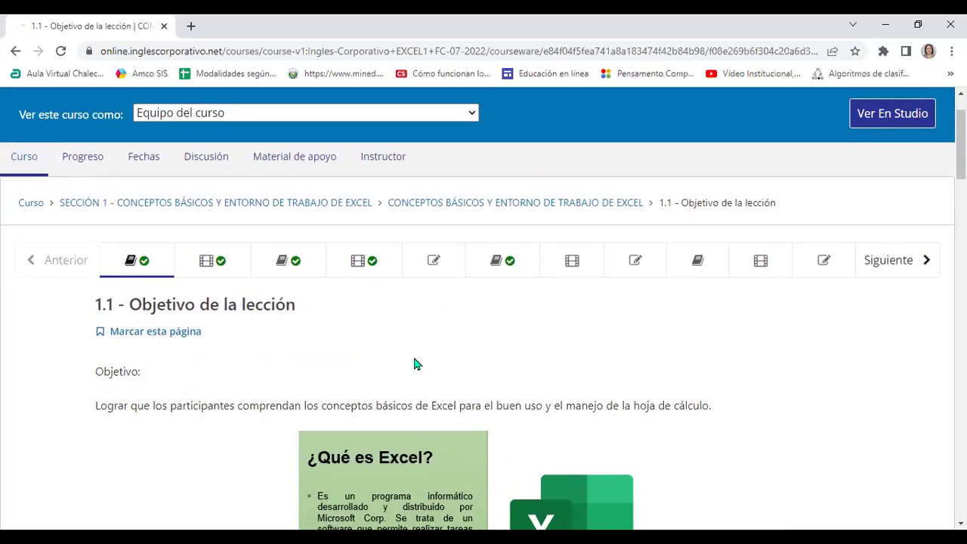
click(205, 276)
scroll(370, 378, down, 1)
scroll(370, 377, up, 1)
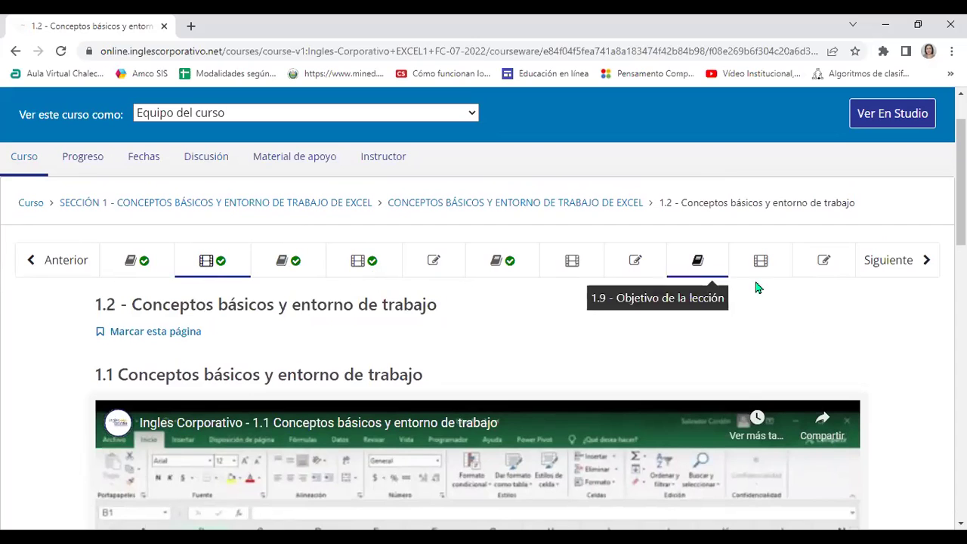
click(294, 264)
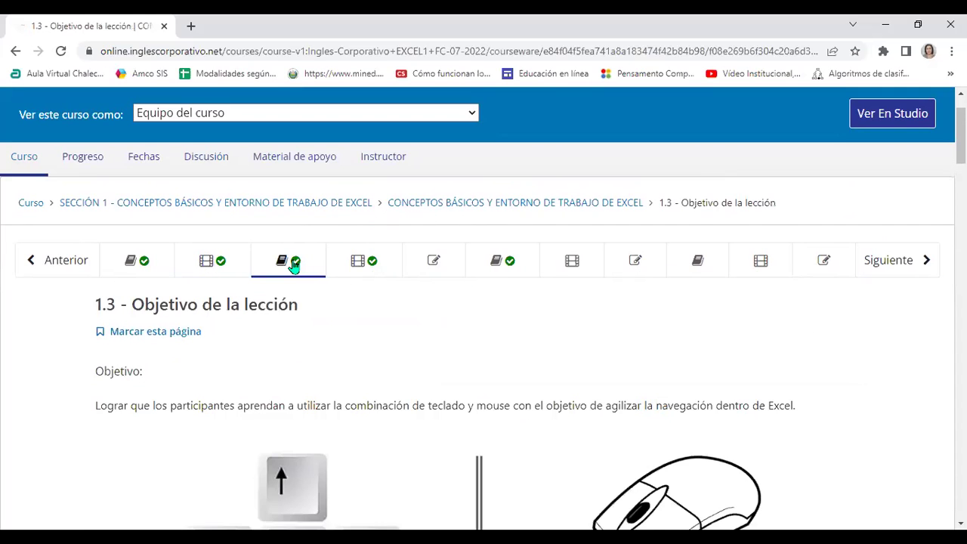
scroll(319, 315, down, 1)
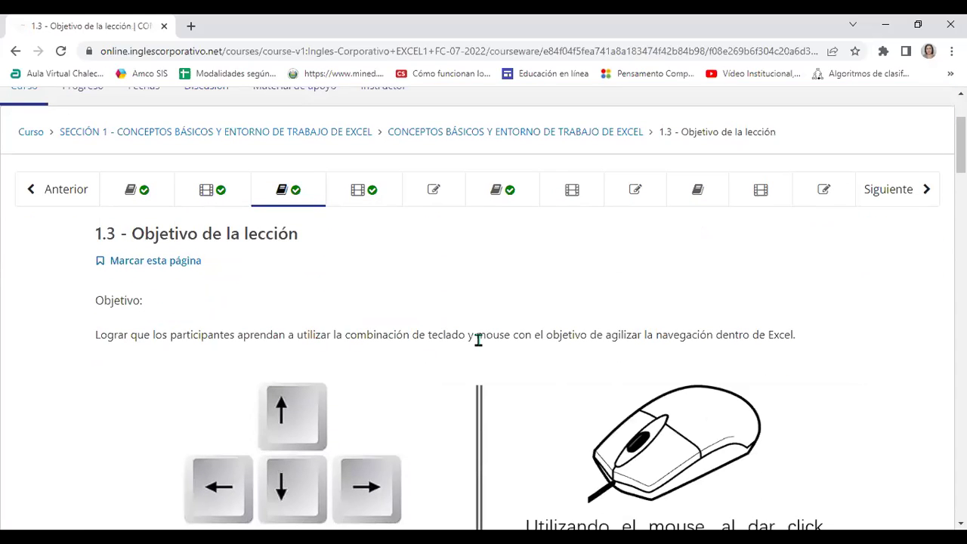
scroll(538, 378, down, 1)
scroll(538, 378, down, 2)
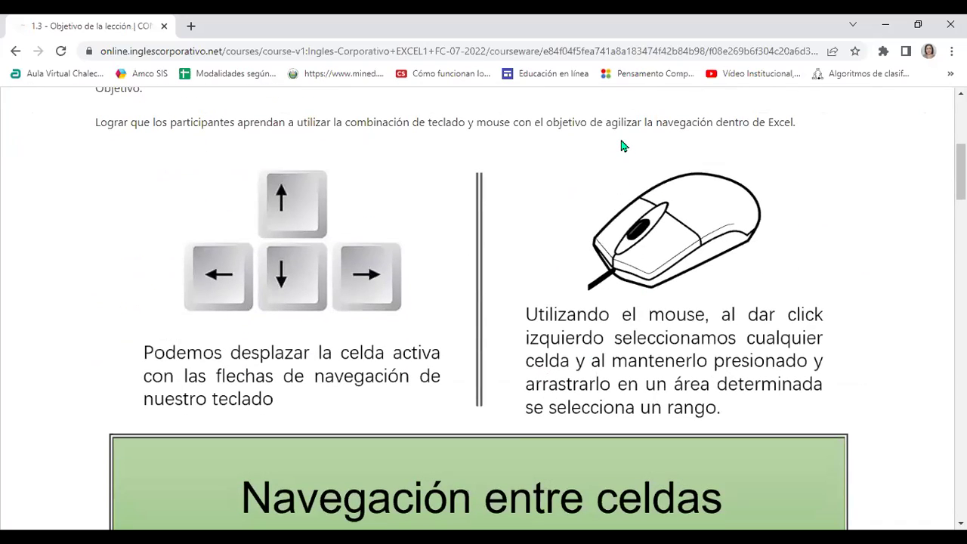
scroll(614, 268, up, 4)
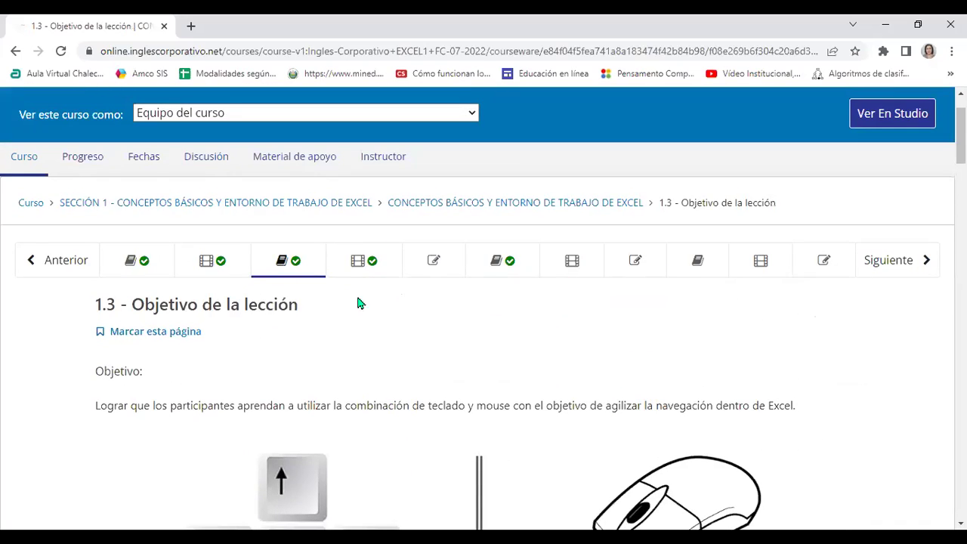
click(356, 264)
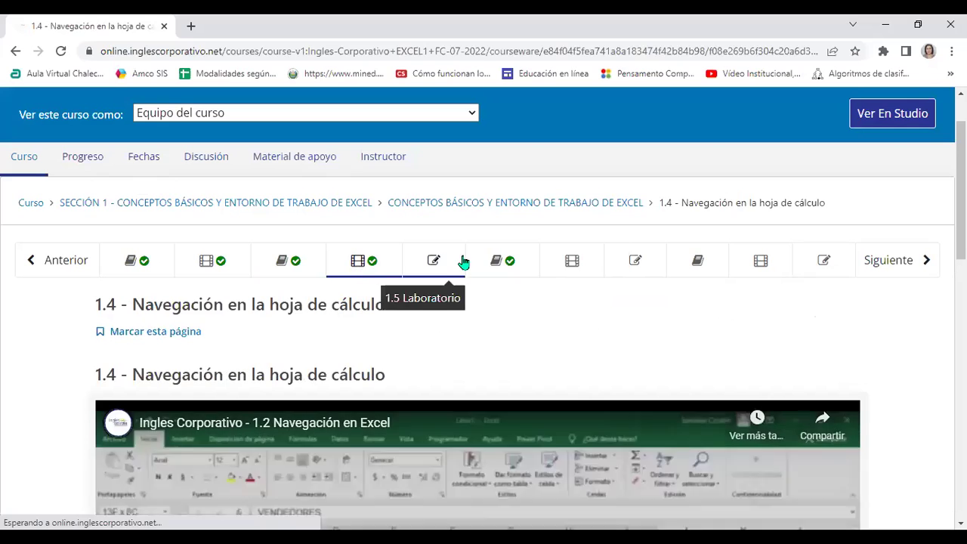
Open the 1.5 Laboratorio unit, then return to the 1.4 navigation video and scroll it.
click(442, 266)
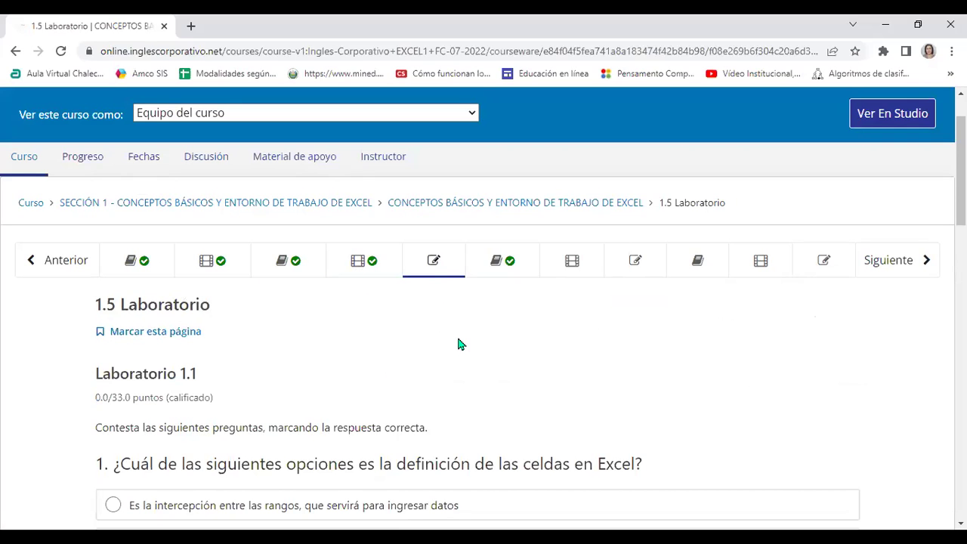
scroll(458, 336, down, 3)
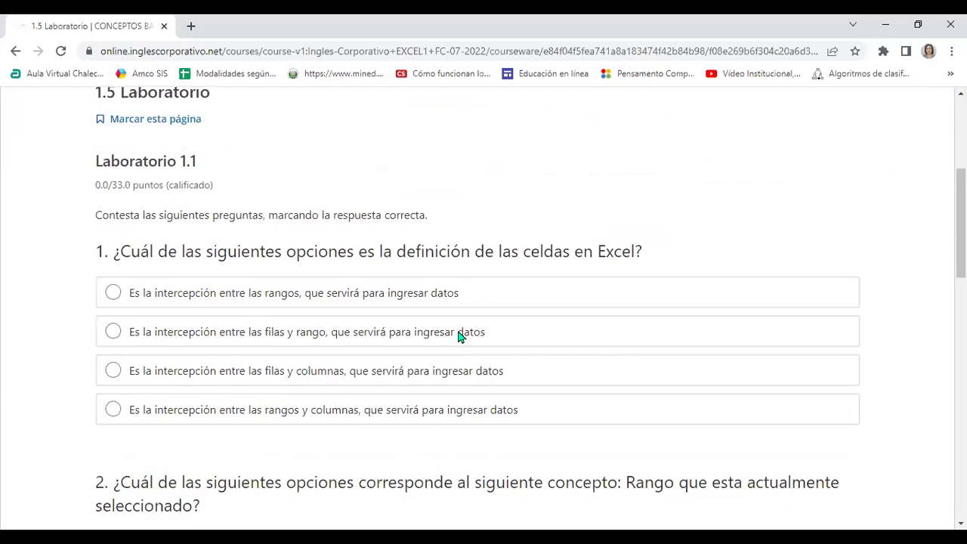
scroll(458, 336, down, 1)
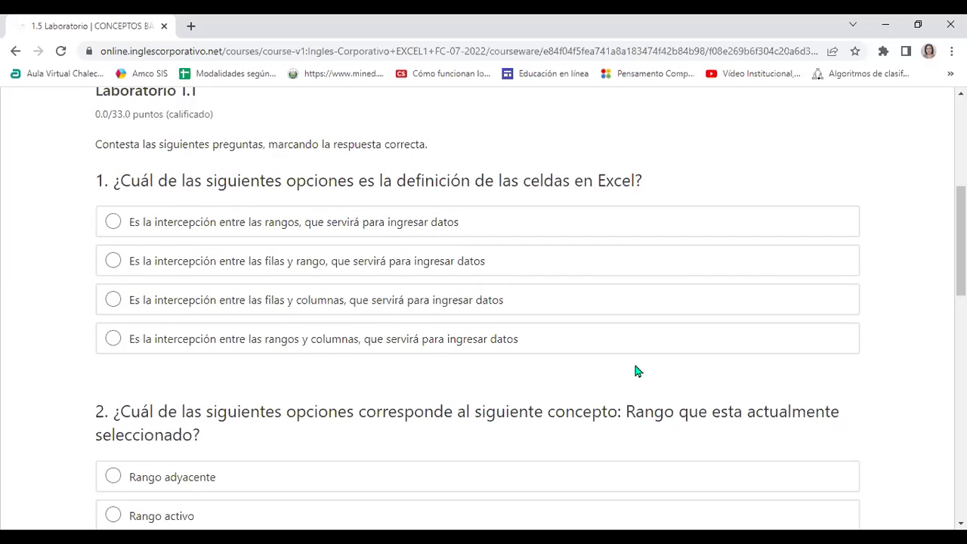
scroll(634, 370, up, 4)
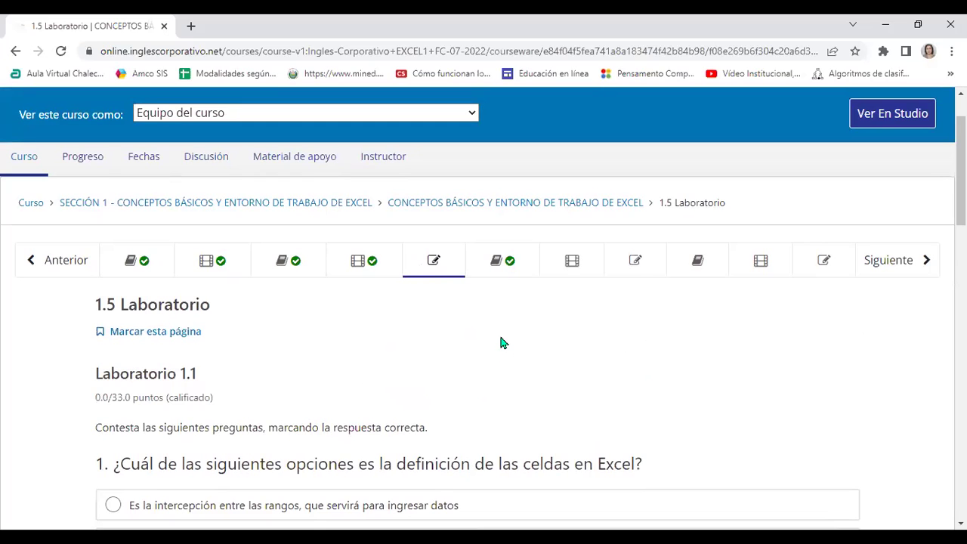
click(365, 262)
scroll(507, 410, down, 6)
scroll(506, 410, down, 1)
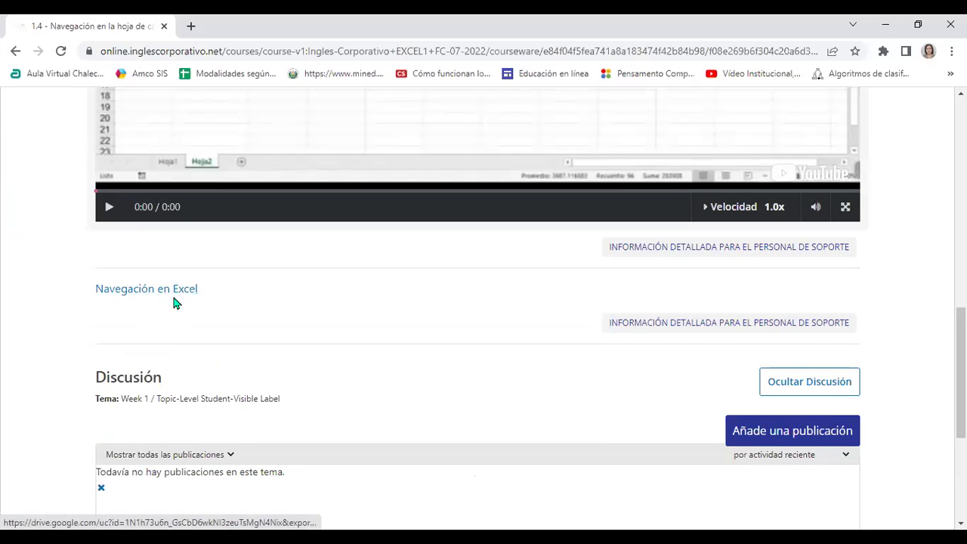
scroll(360, 309, up, 9)
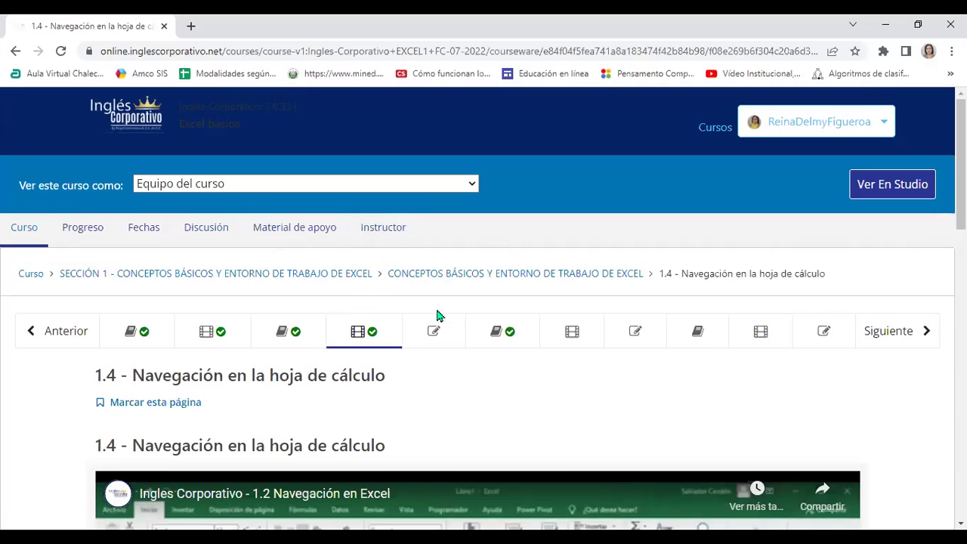
Reopen 1.5 Laboratorio and scroll through the Laboratorio 1.1 quiz questions.
click(434, 333)
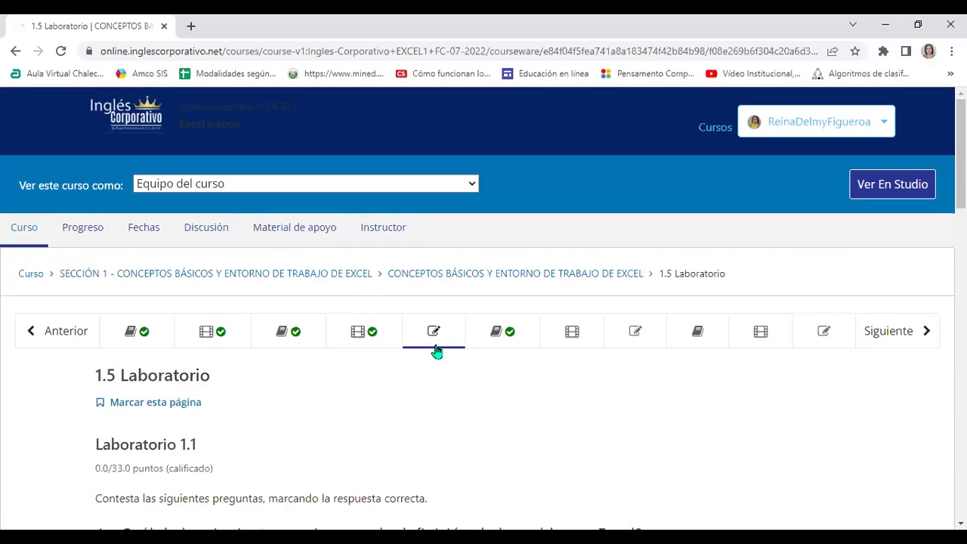
scroll(433, 352, down, 1)
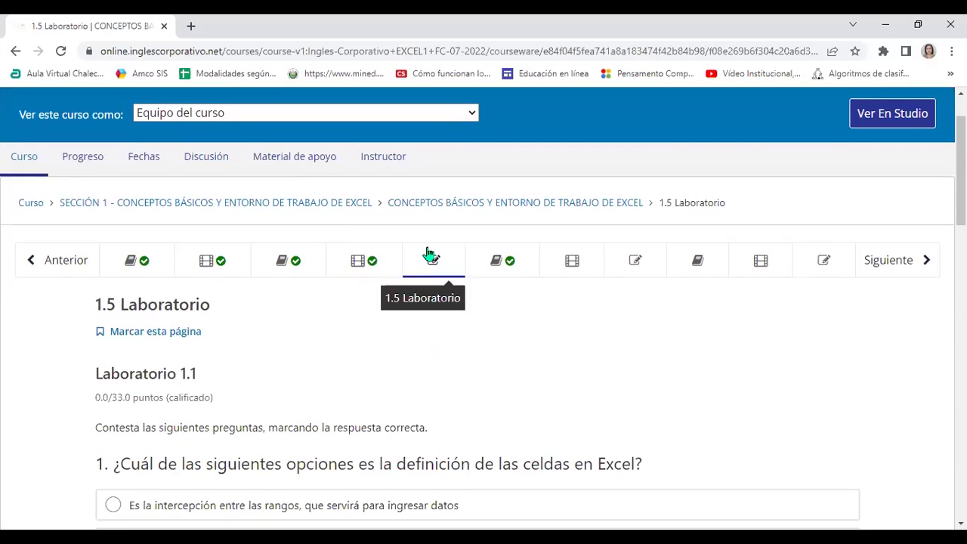
scroll(217, 390, down, 2)
scroll(395, 361, down, 5)
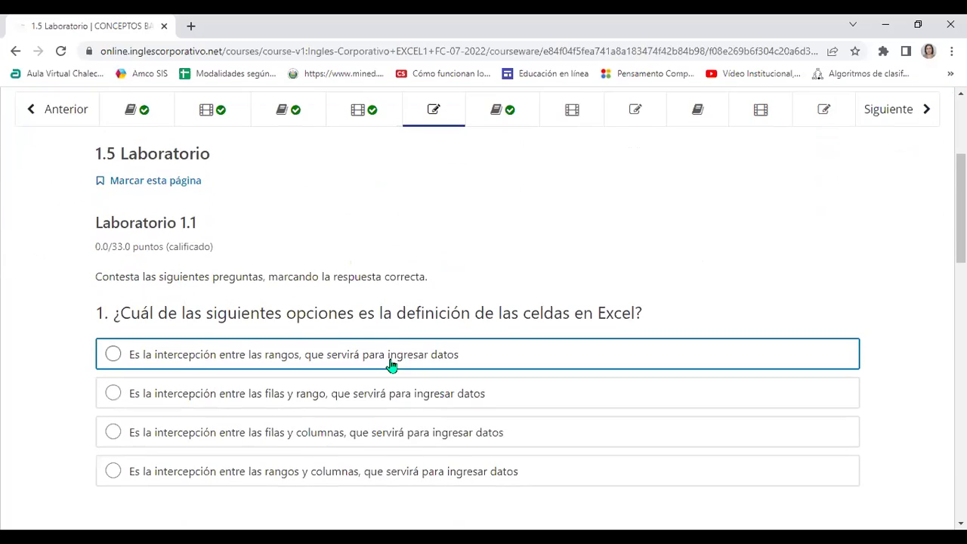
scroll(404, 356, down, 12)
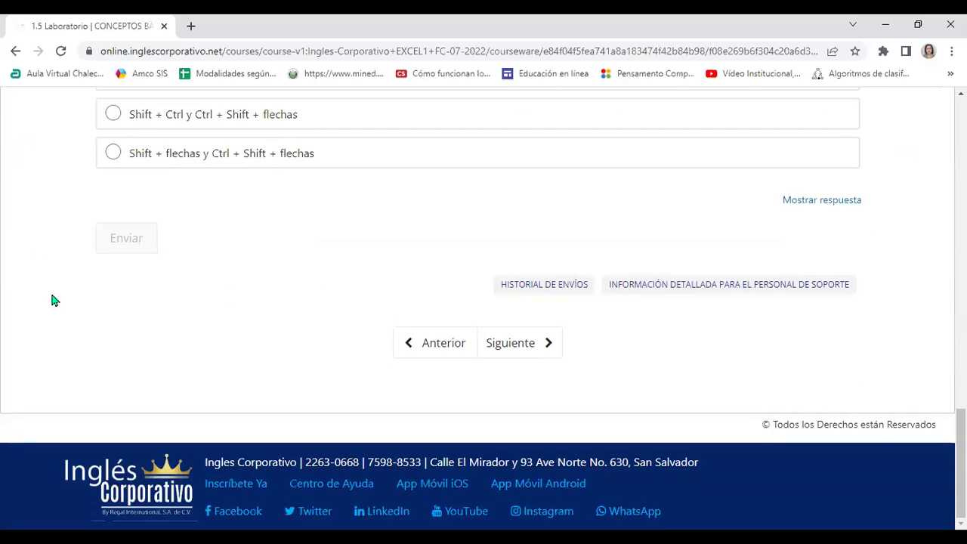
scroll(427, 320, up, 17)
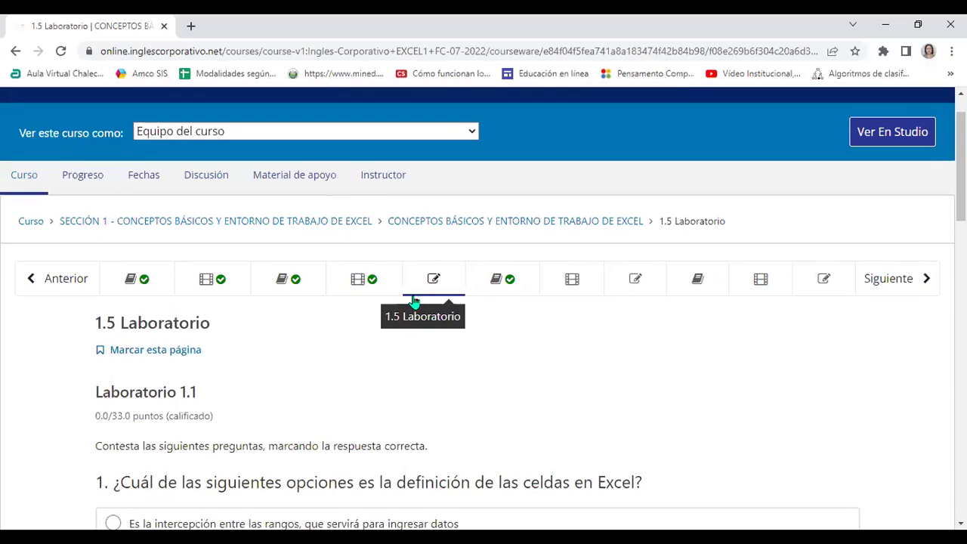
click(504, 290)
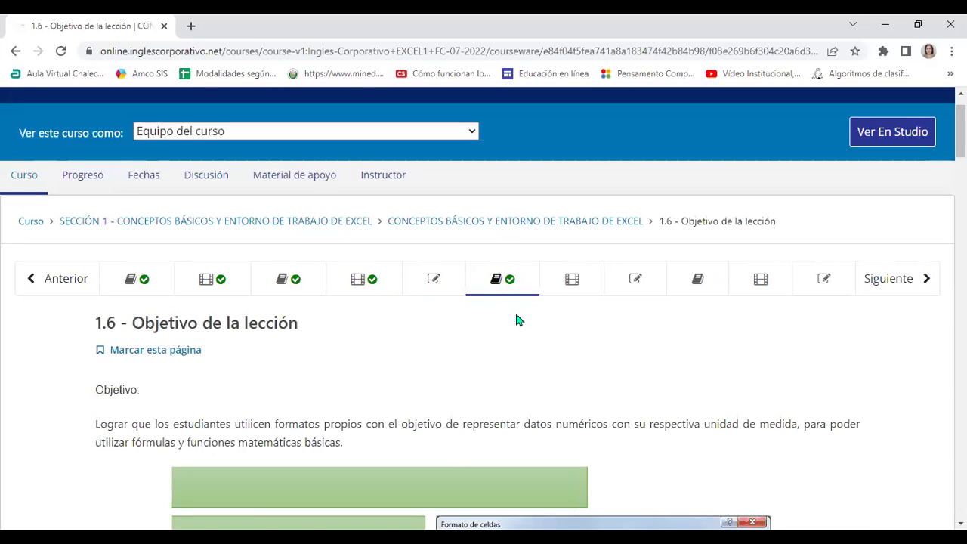
scroll(516, 320, down, 2)
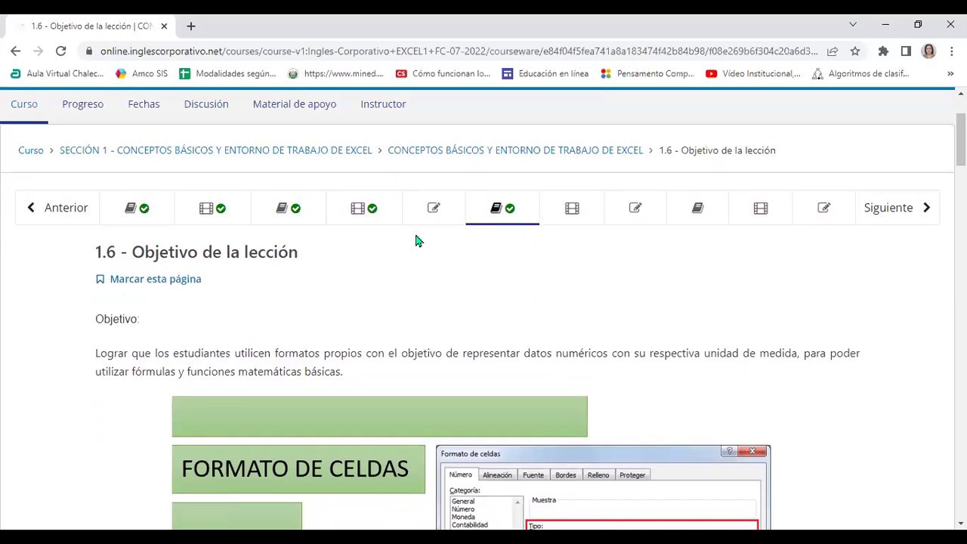
click(433, 210)
scroll(582, 306, down, 15)
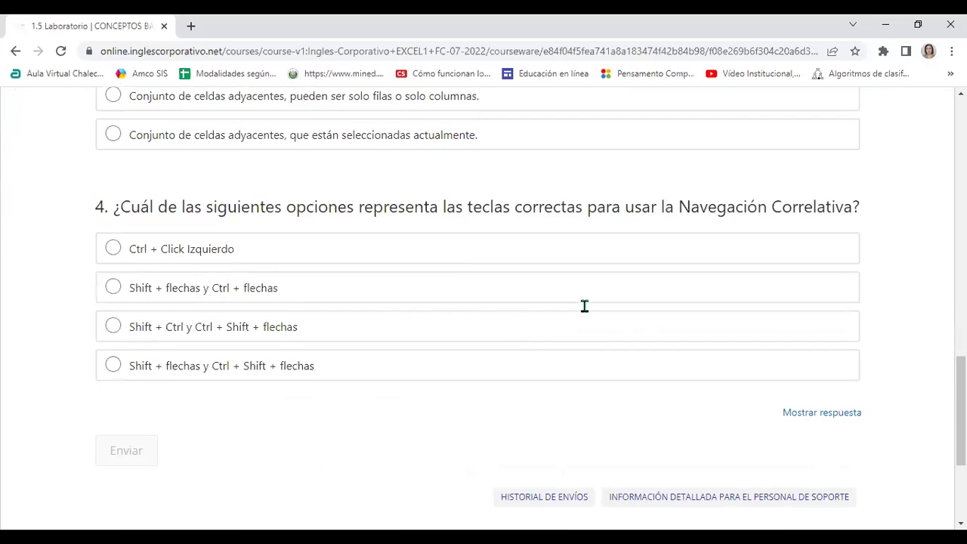
scroll(584, 312, up, 4)
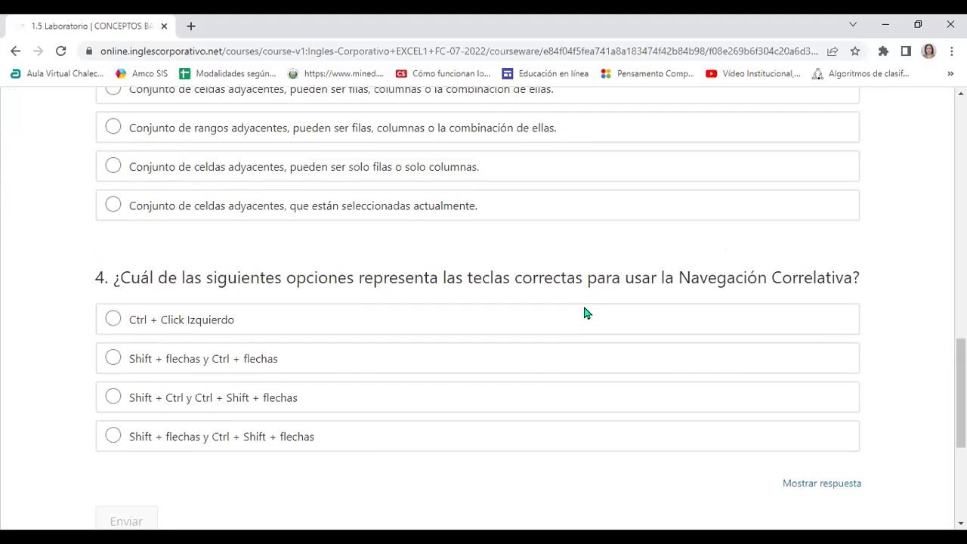
scroll(585, 312, up, 4)
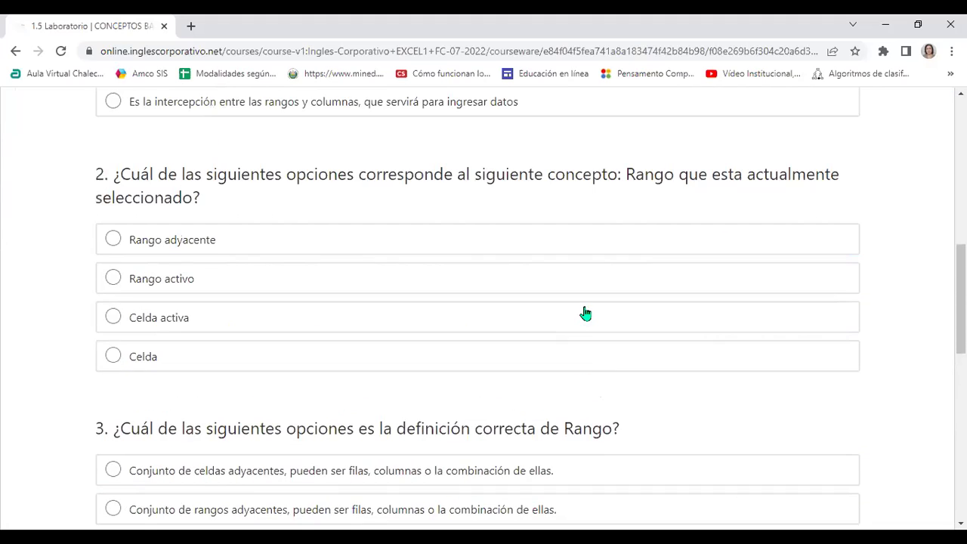
scroll(586, 313, up, 8)
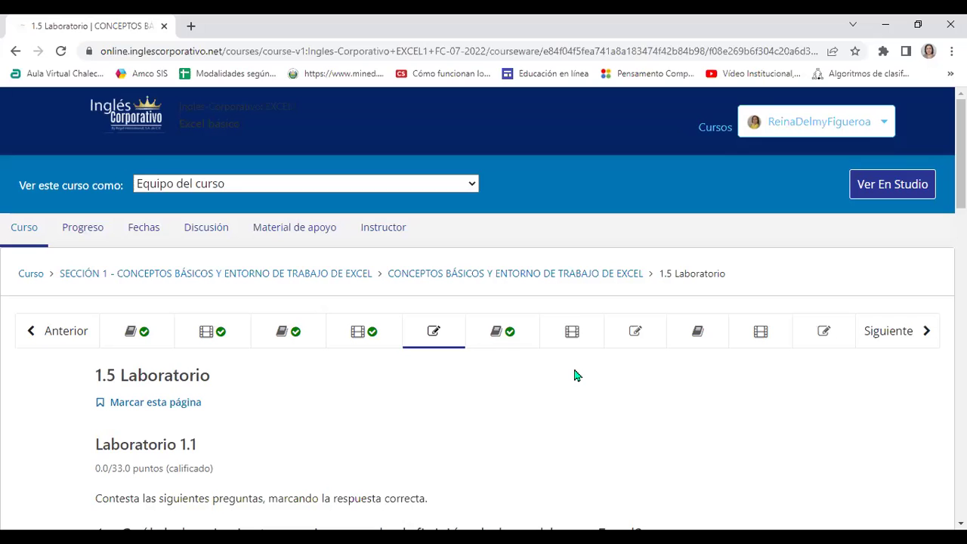
scroll(582, 363, down, 3)
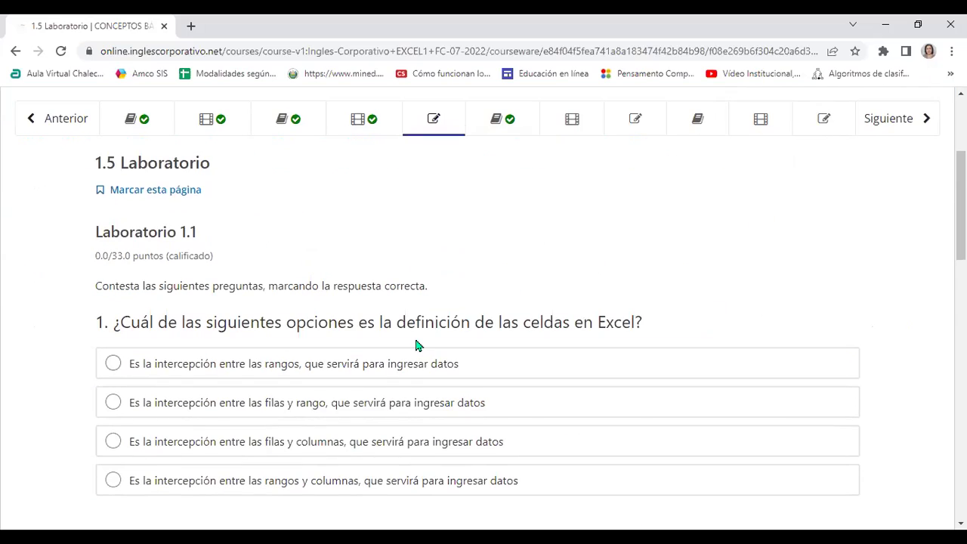
scroll(416, 342, up, 2)
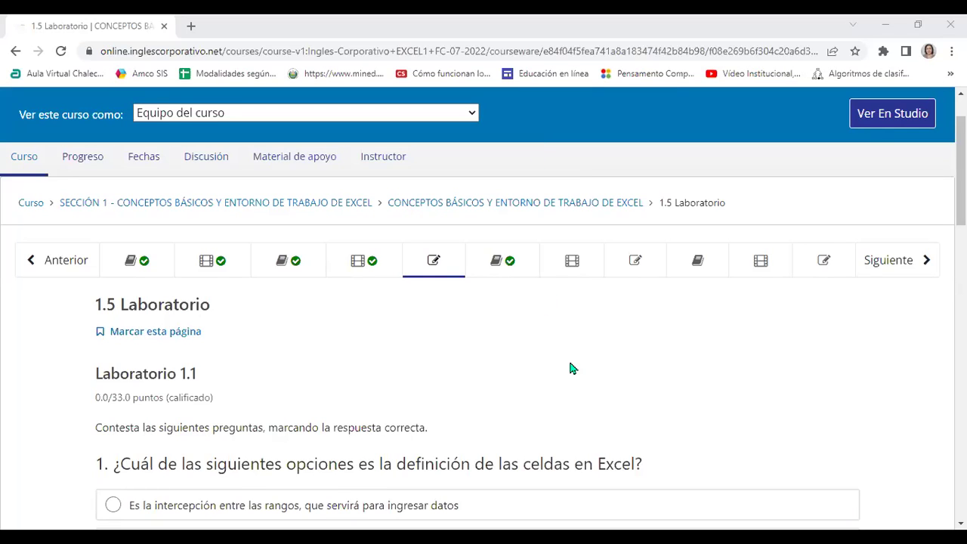
scroll(572, 368, down, 1)
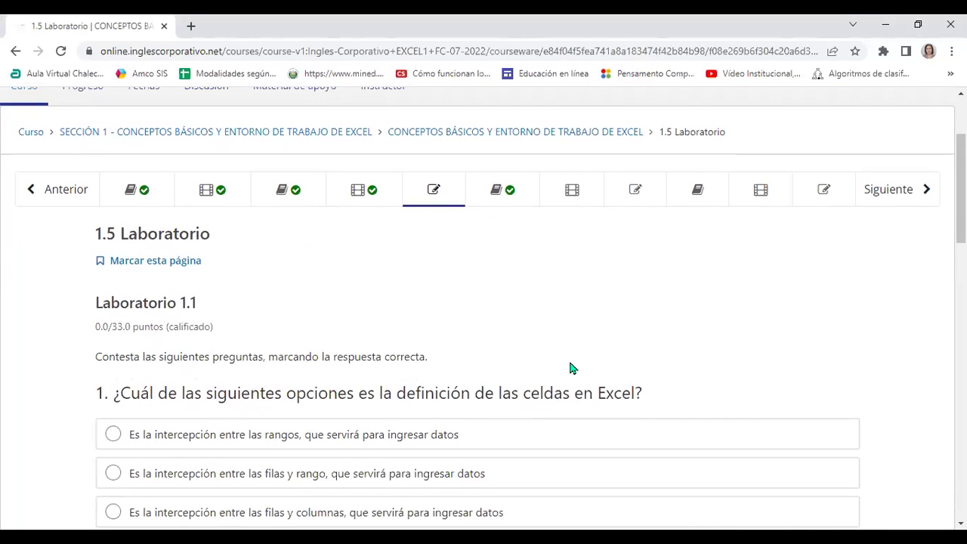
scroll(572, 368, down, 1)
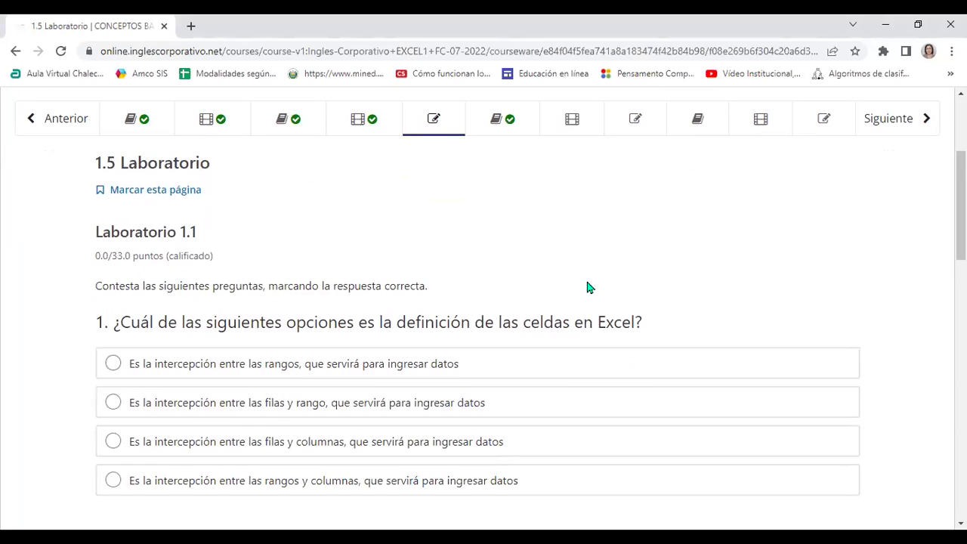
scroll(590, 287, down, 1)
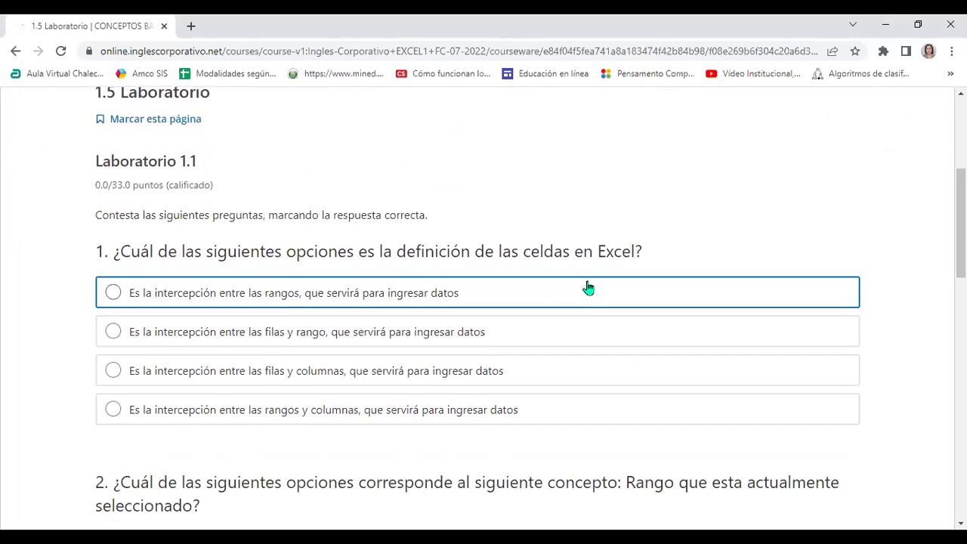
scroll(606, 237, down, 1)
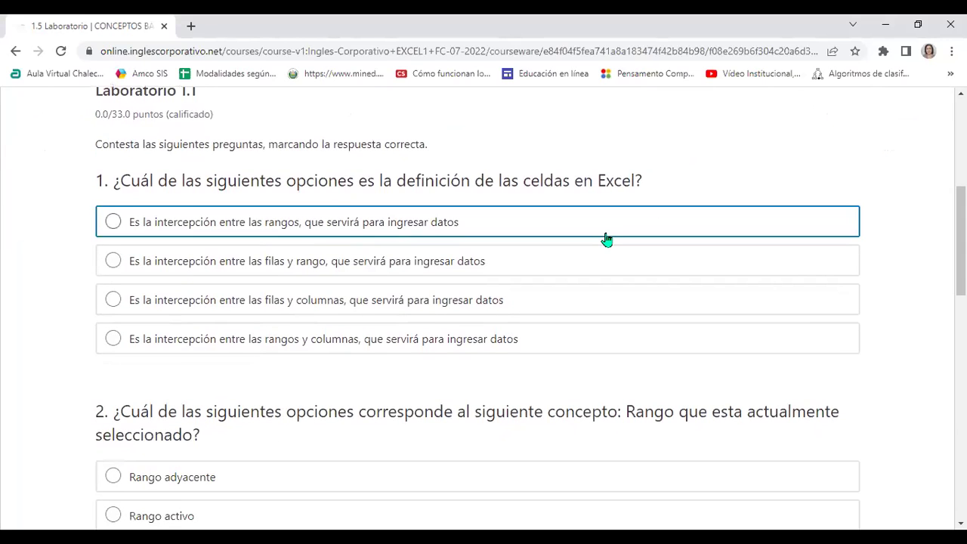
scroll(606, 239, down, 12)
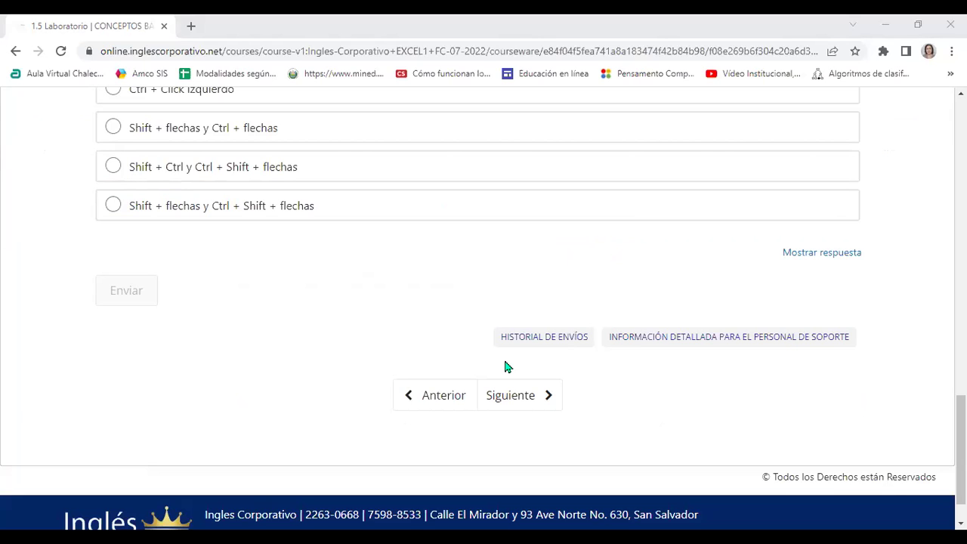
scroll(596, 391, up, 8)
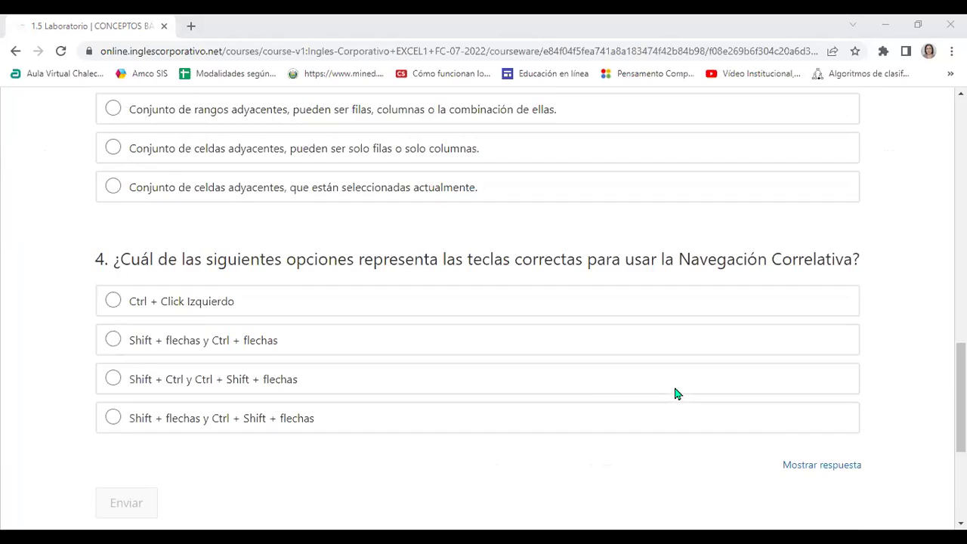
scroll(597, 390, up, 8)
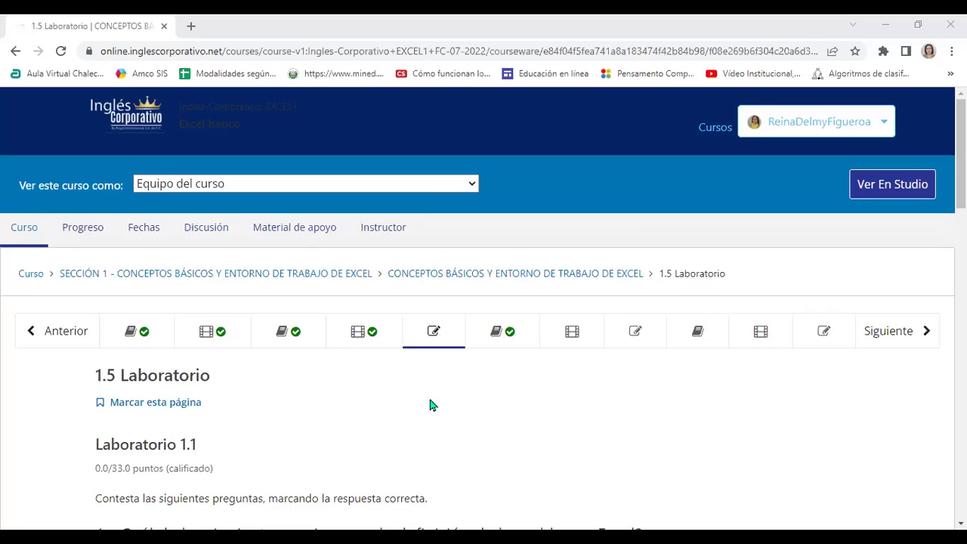
scroll(428, 390, down, 3)
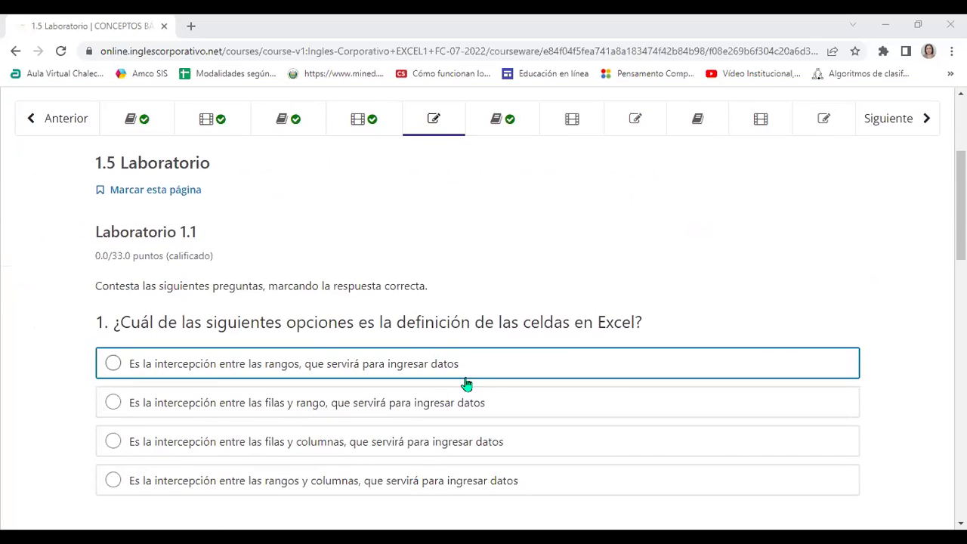
scroll(529, 270, up, 1)
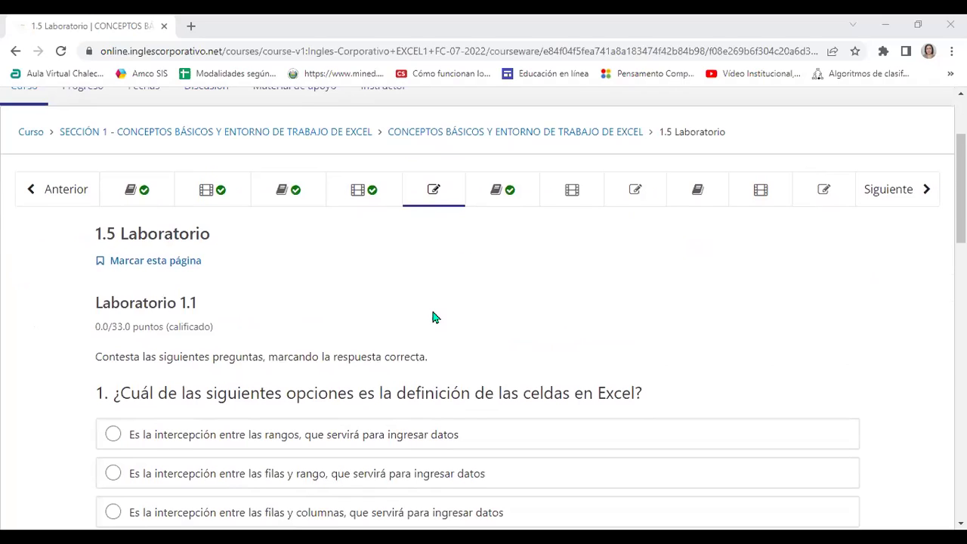
scroll(433, 318, up, 1)
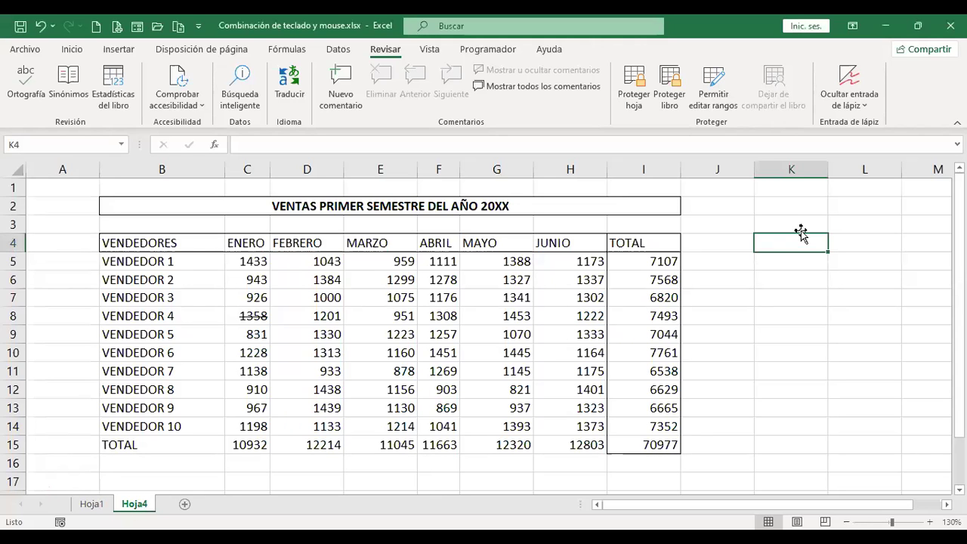
Jump to A1 with Ctrl+Home, visit cell J6, then return to A1 with Ctrl+Home.
key(ctrl+Home)
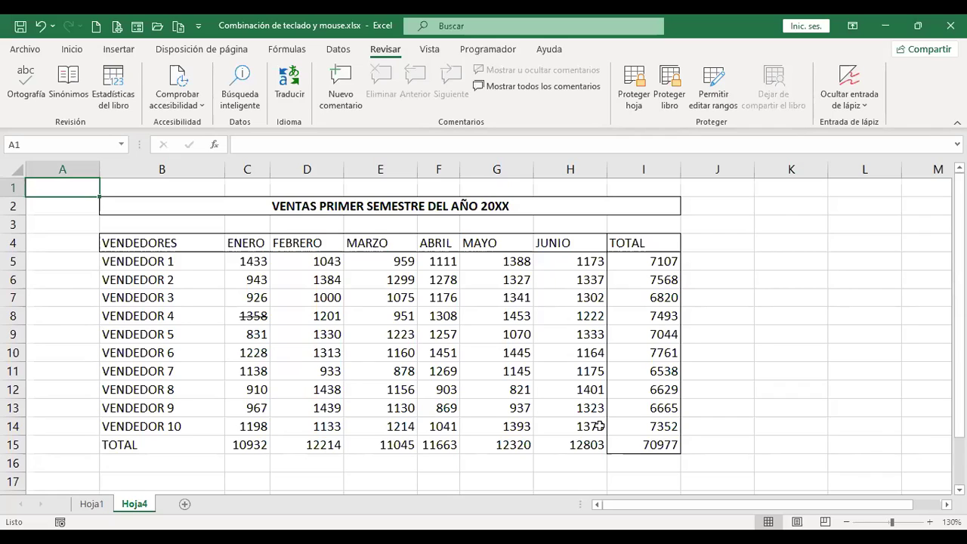
click(735, 283)
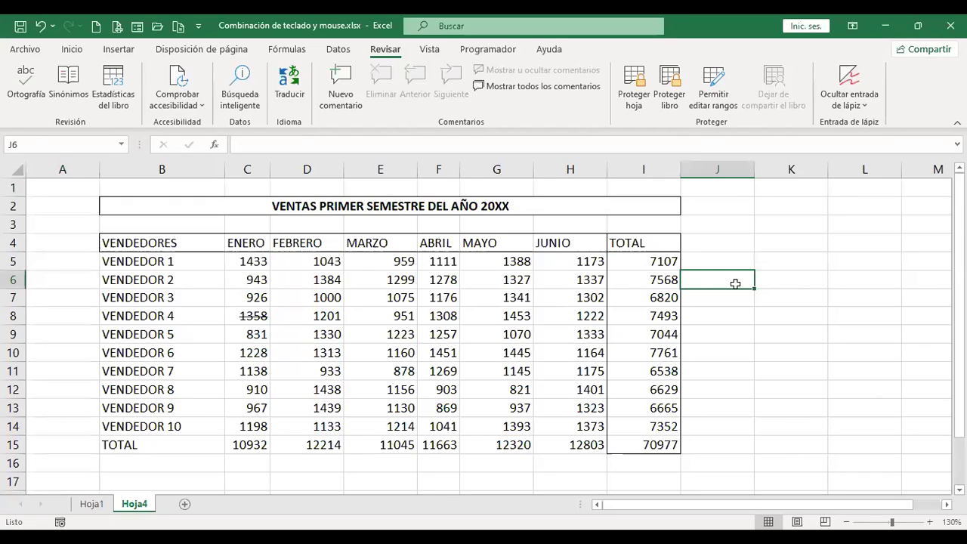
key(ctrl+Home)
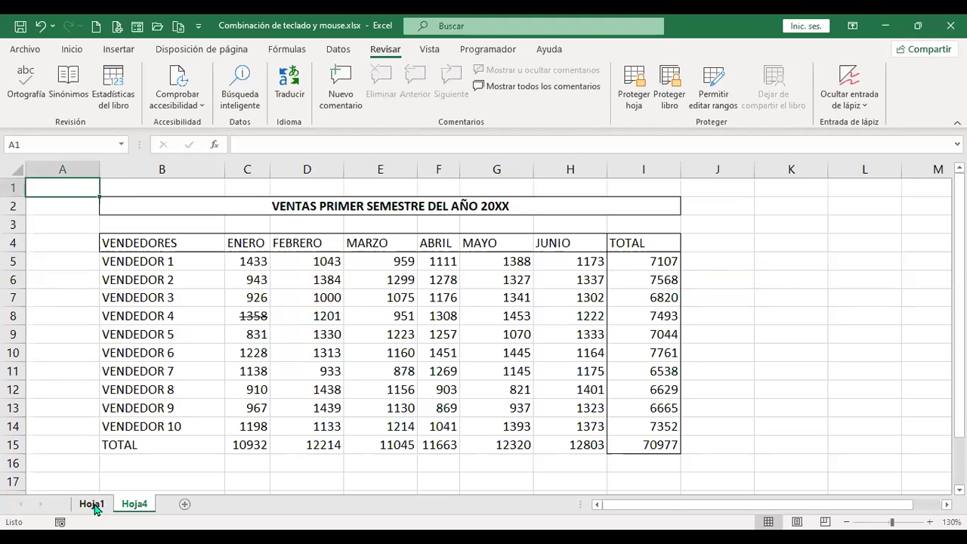
Show Hoja1 and scroll to its notes on the Ctrl and F-key shortcuts.
click(92, 505)
scroll(216, 388, up, 7)
scroll(246, 382, down, 4)
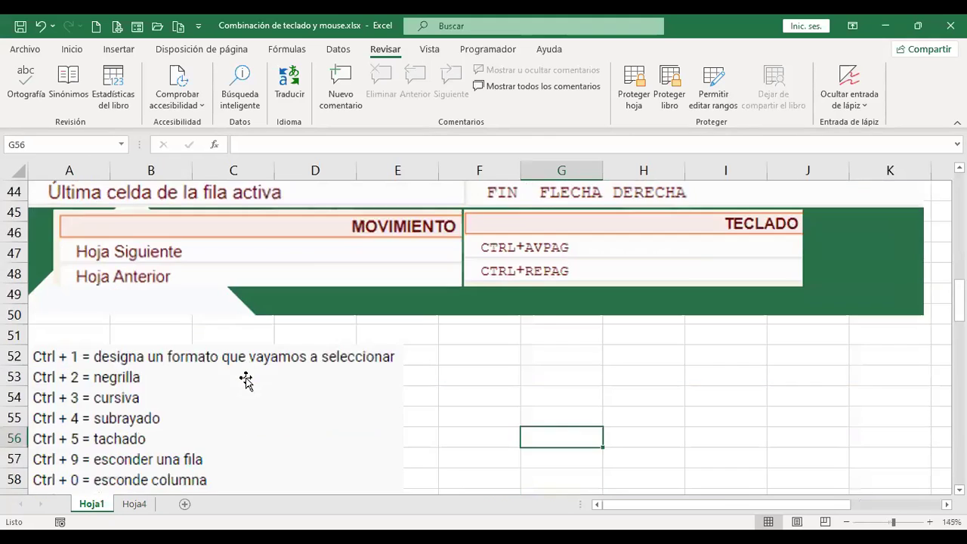
scroll(245, 382, down, 3)
scroll(246, 381, up, 1)
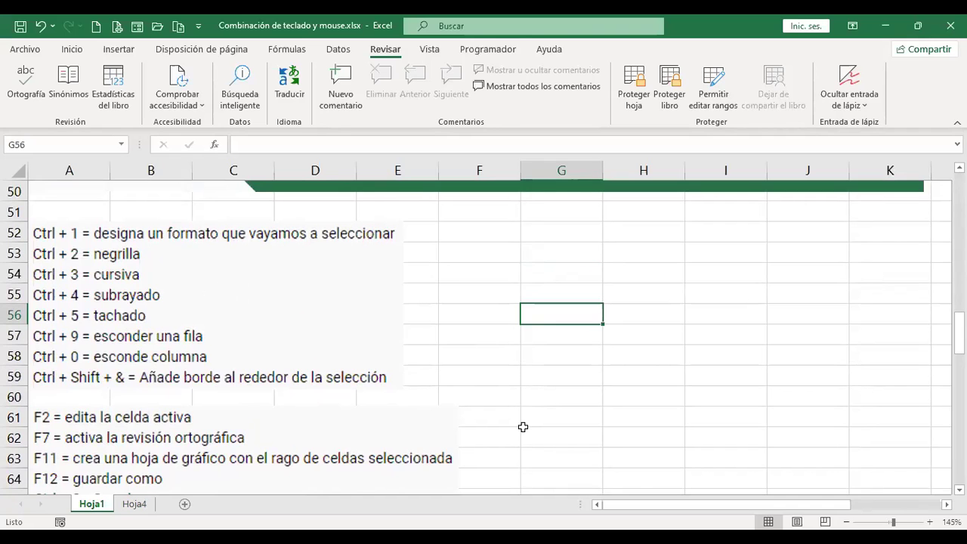
scroll(522, 425, down, 2)
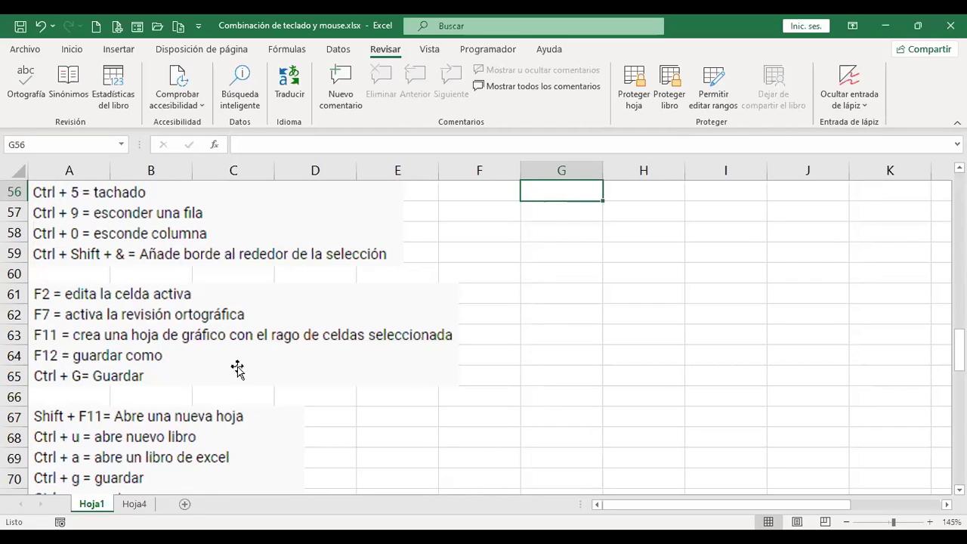
Chart VENDEDOR 1's January–June sales (B4:H5) on the new chart sheet Gráfico3 via F11.
click(132, 513)
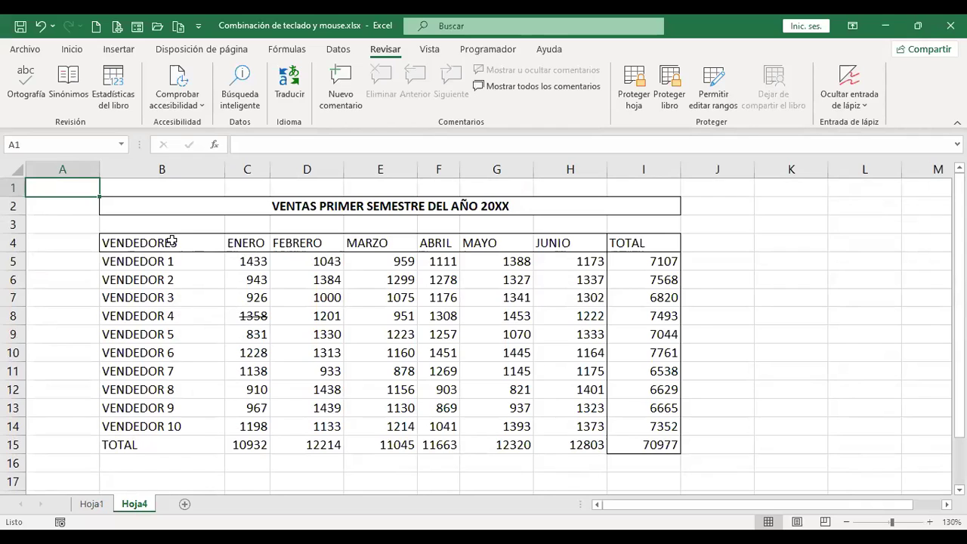
drag(172, 242, 552, 266)
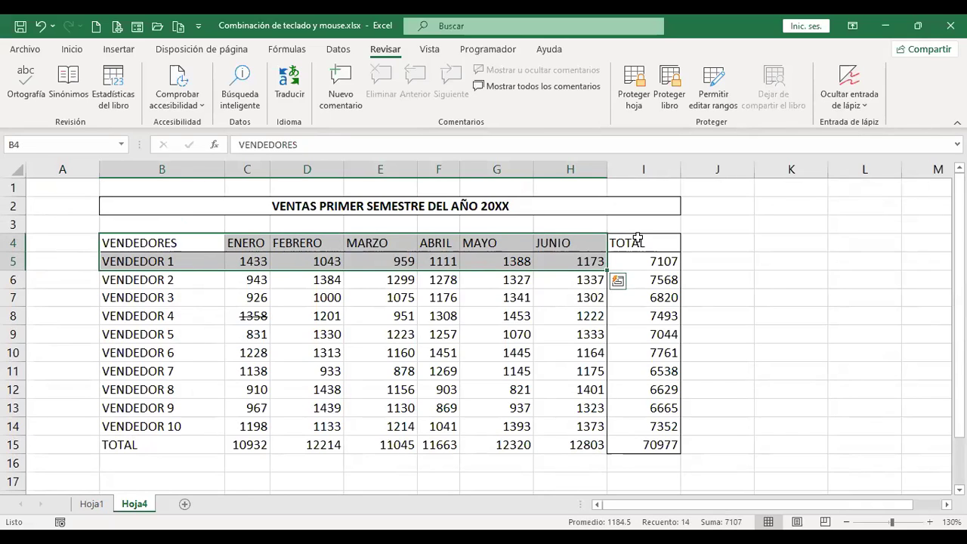
key(F11)
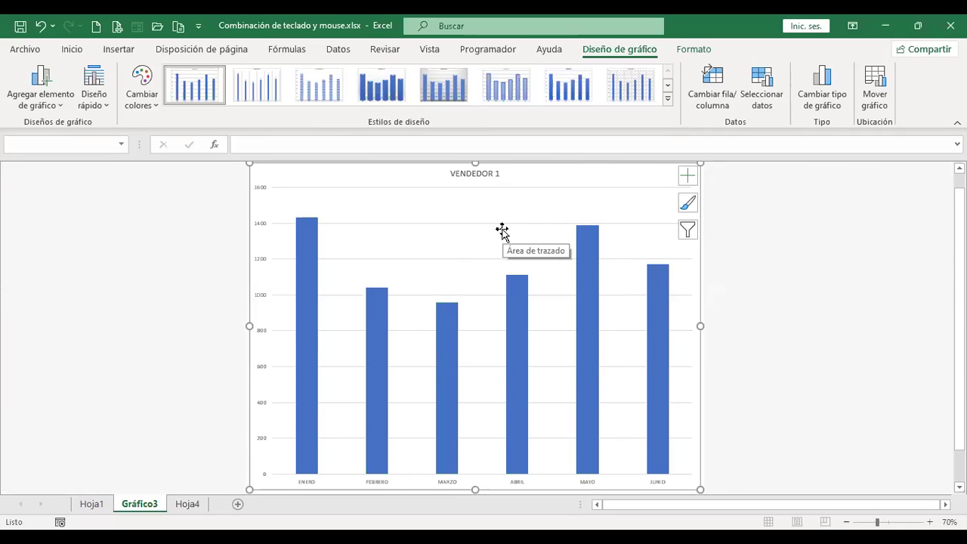
Build chart sheet Gráfico4 from the ten vendors' ENERO sales in B4:C14, then return to Hoja4.
click(188, 504)
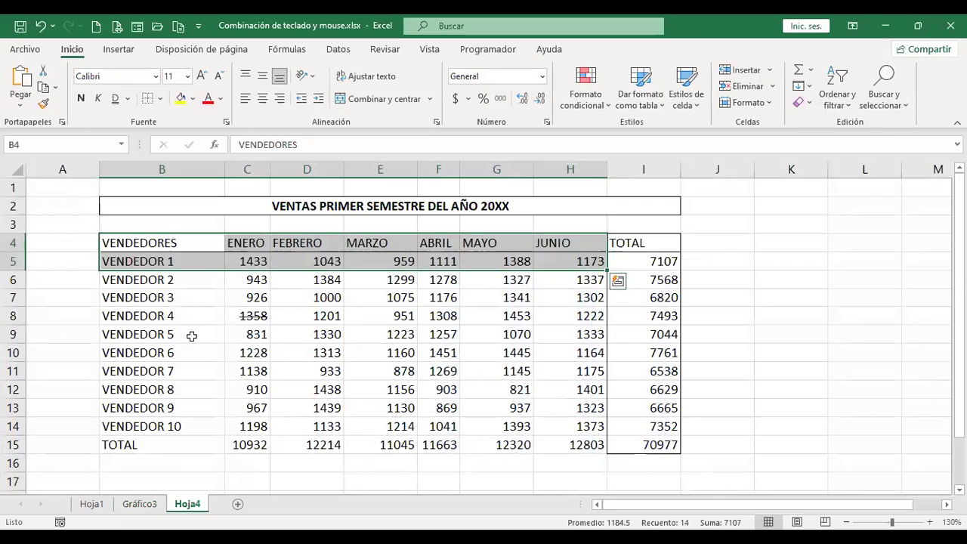
click(173, 242)
drag(173, 241, 244, 427)
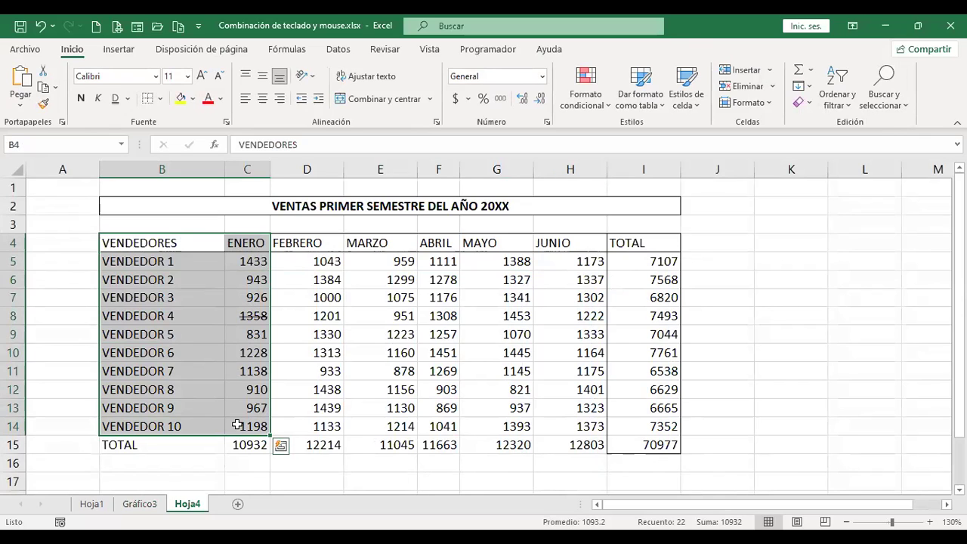
key(F11)
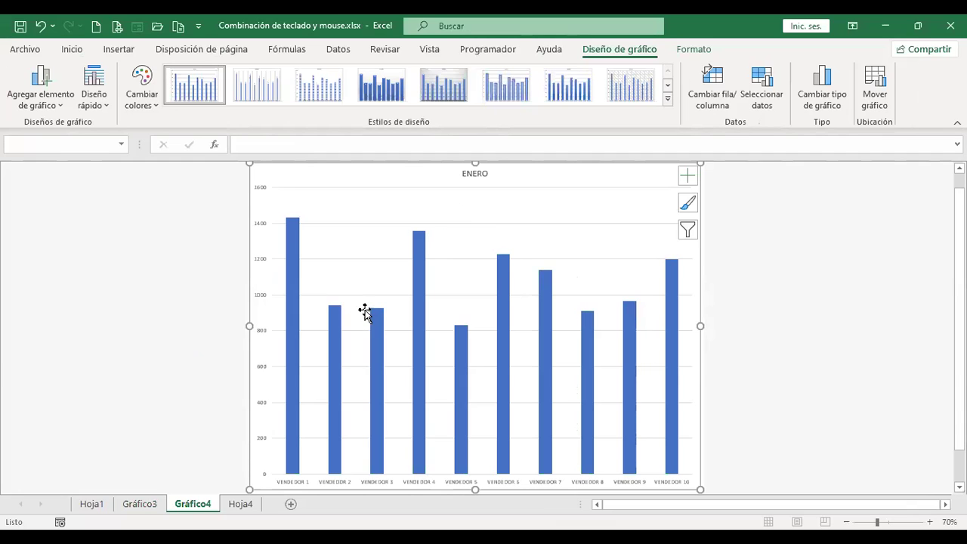
click(240, 505)
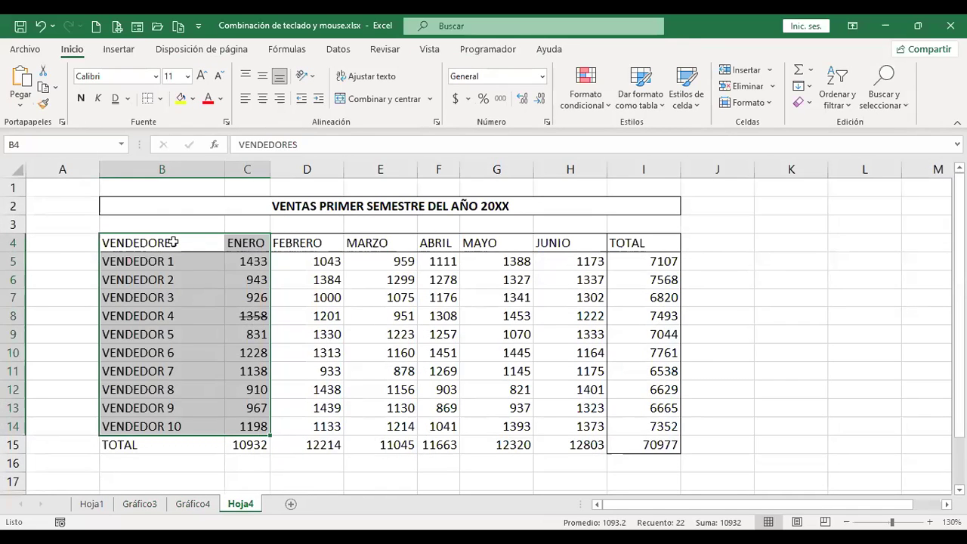
Chart VENDEDOR 1's ABRIL–JUNIO sales from B4:B5 plus F4:H5 as chart sheet Gráfico5.
drag(173, 242, 181, 260)
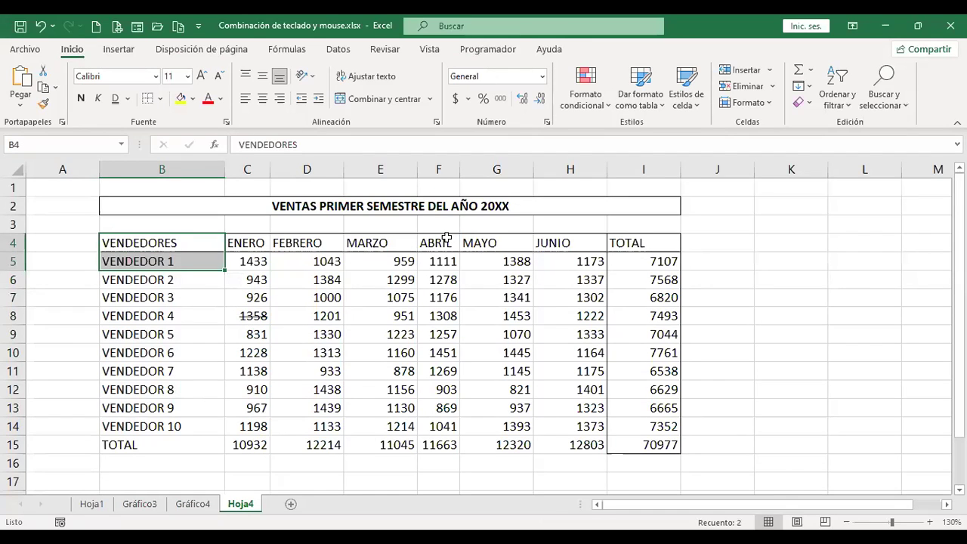
drag(446, 239, 557, 263)
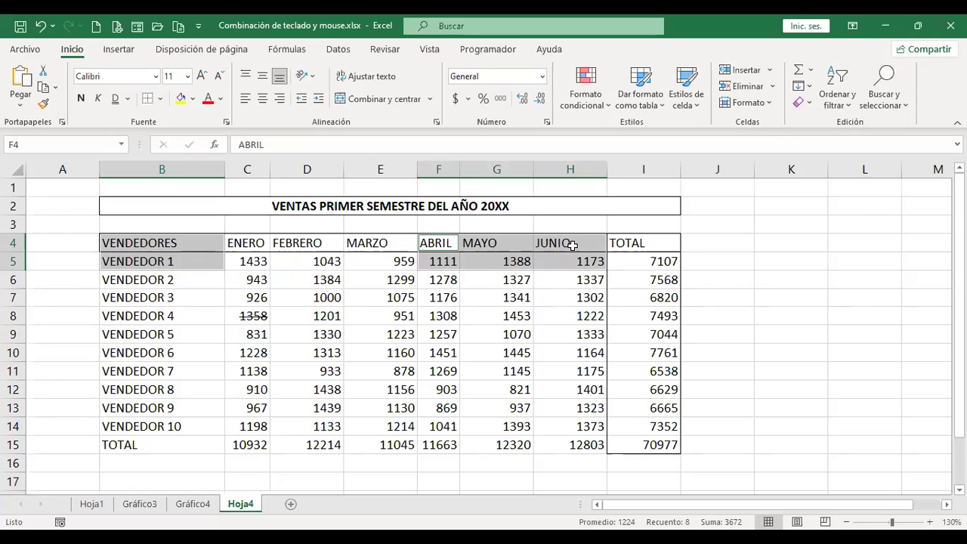
key(F11)
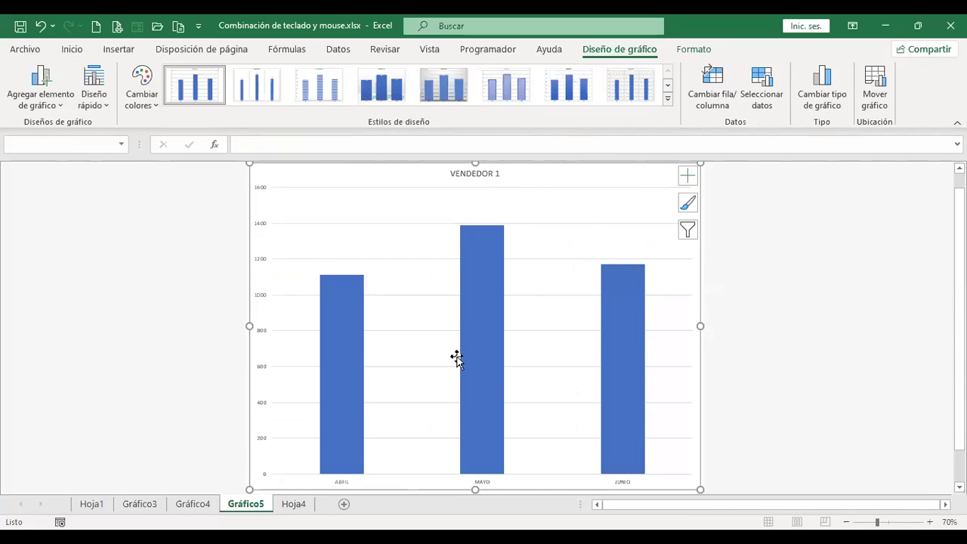
Return to Hoja1 near the keyboard image and bring up Guardar como with F12.
click(91, 504)
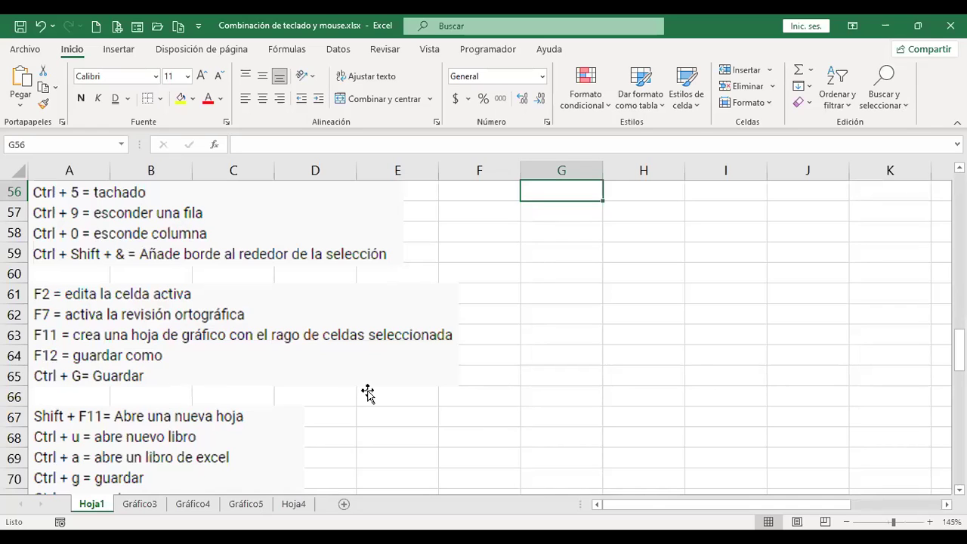
scroll(369, 393, down, 18)
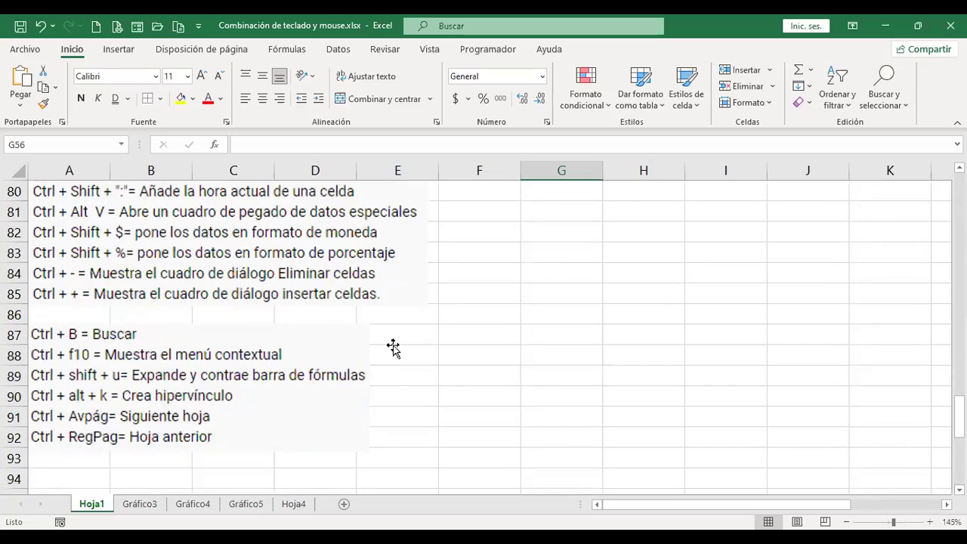
scroll(395, 346, up, 5)
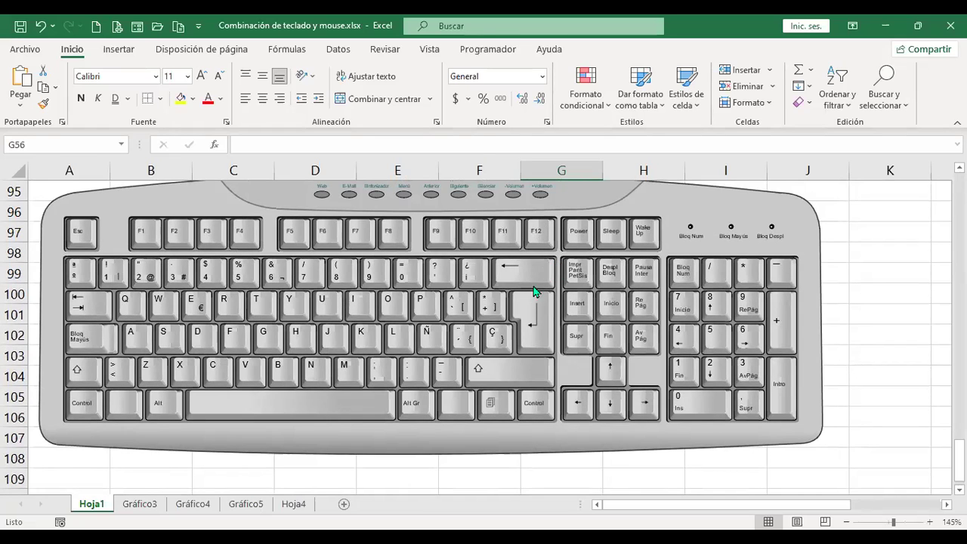
key(F12)
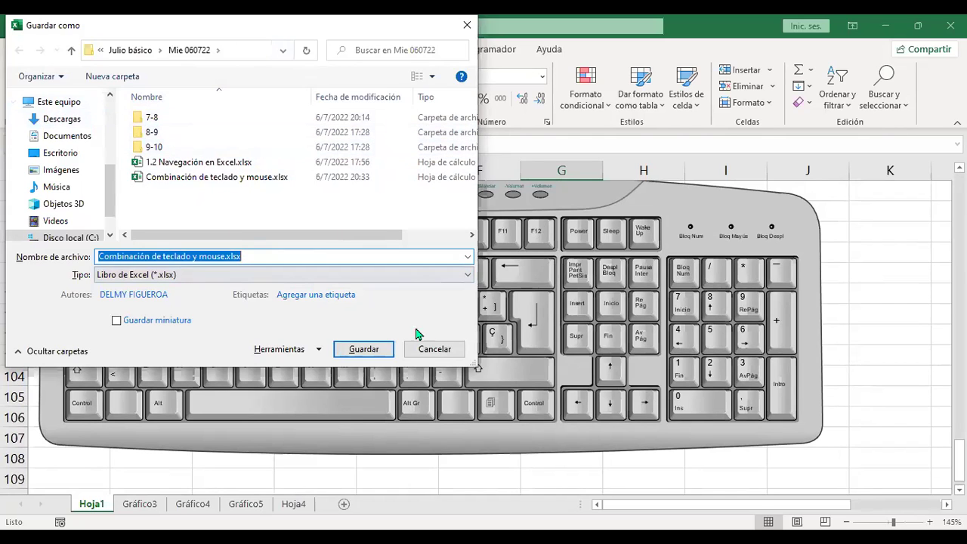
click(434, 349)
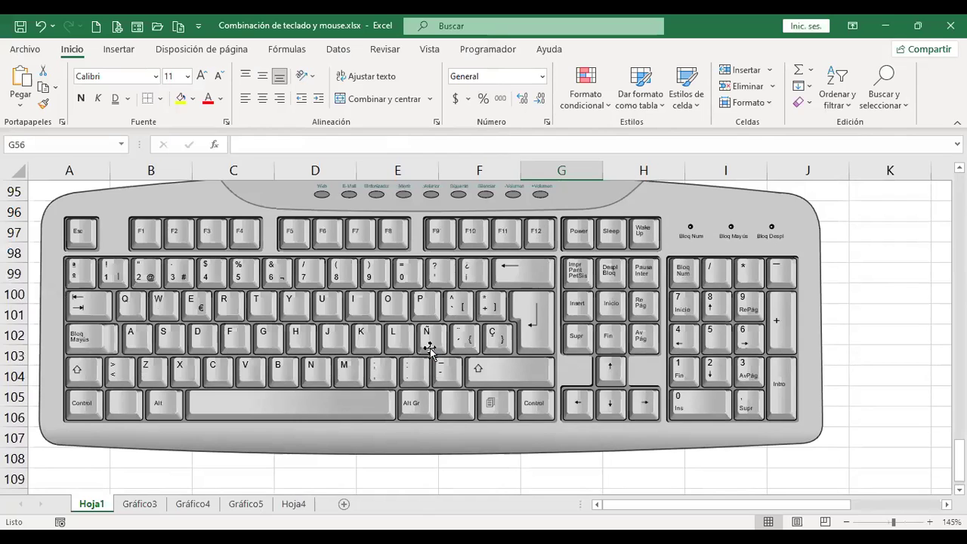
key(ctrl+Home)
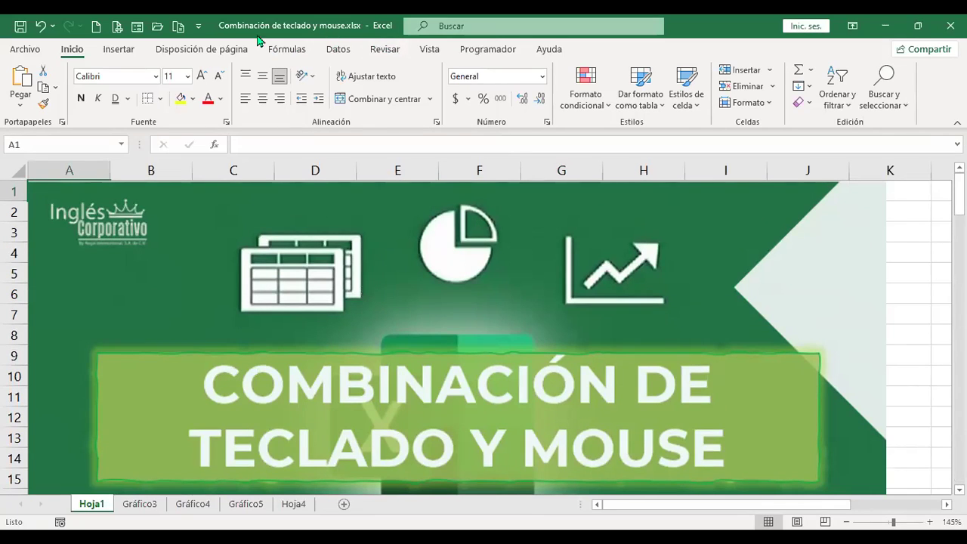
click(19, 30)
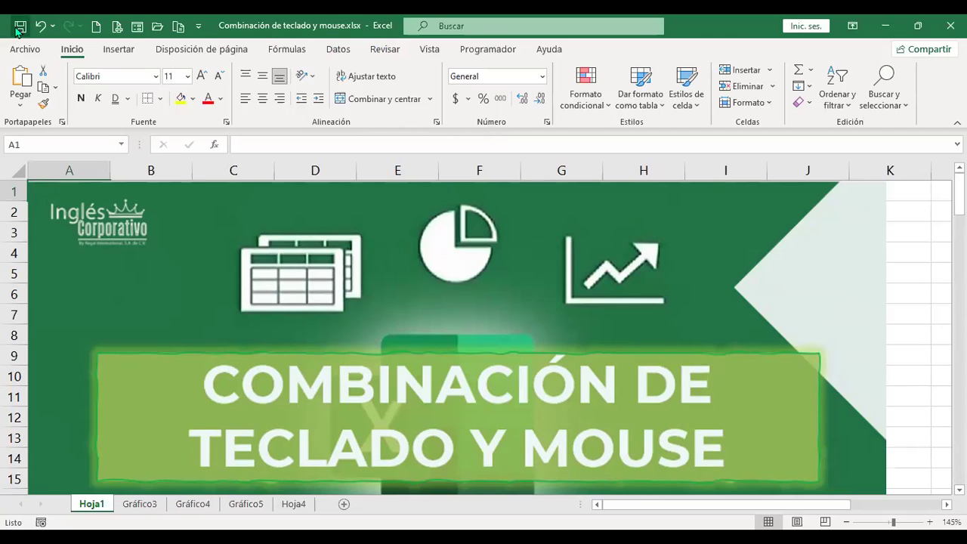
click(23, 48)
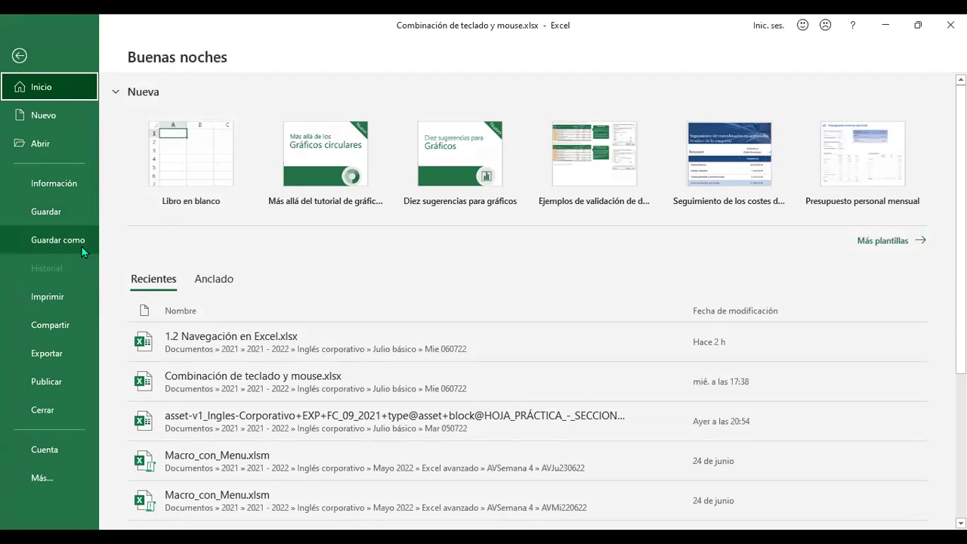
click(61, 212)
scroll(242, 341, down, 5)
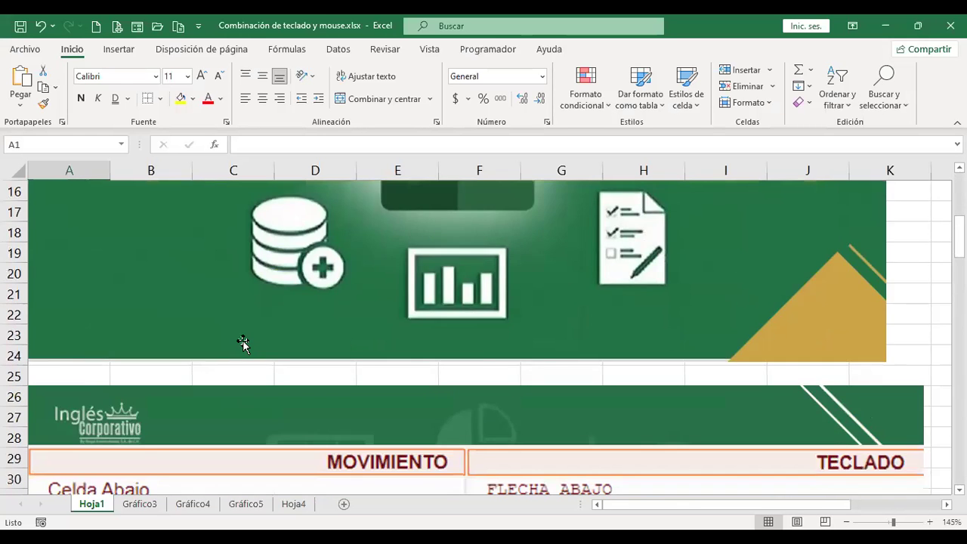
scroll(242, 342, down, 12)
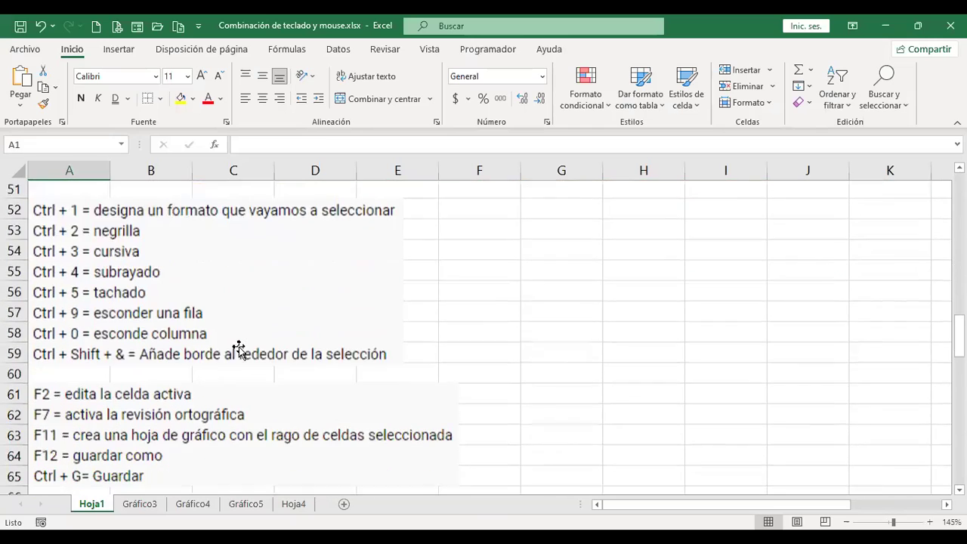
scroll(239, 349, down, 1)
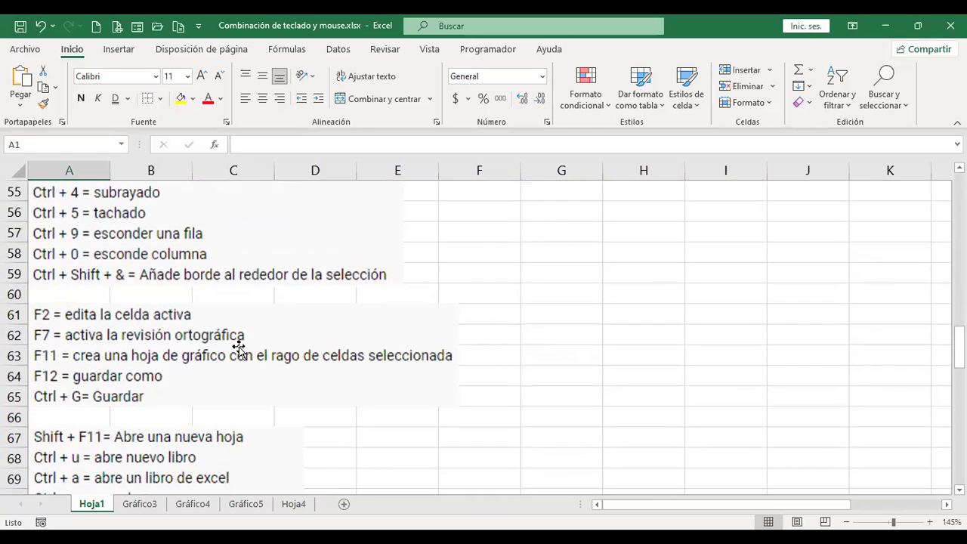
click(584, 353)
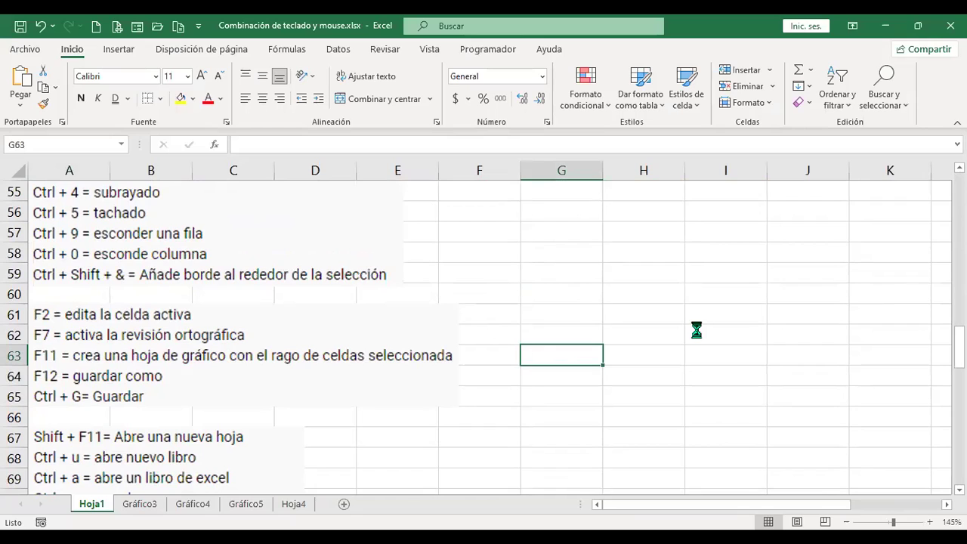
Save the workbook with Ctrl+G and the Quick Access Save icon, then cancel Guardar como.
key(ctrl+g)
click(20, 29)
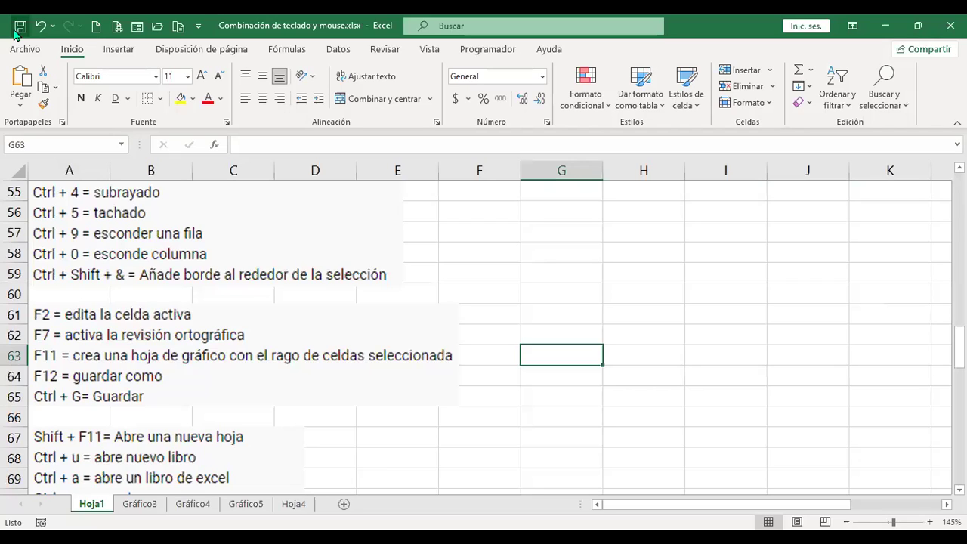
click(20, 27)
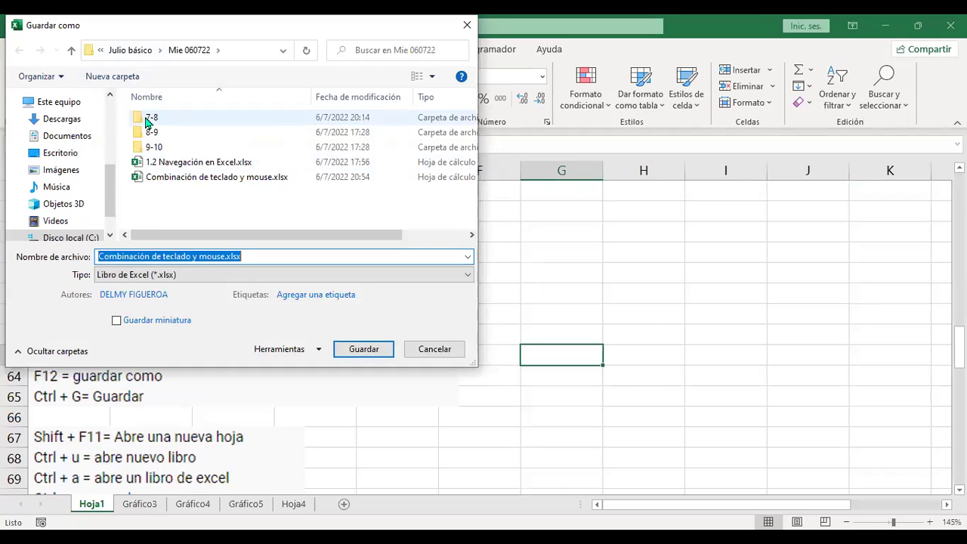
click(444, 351)
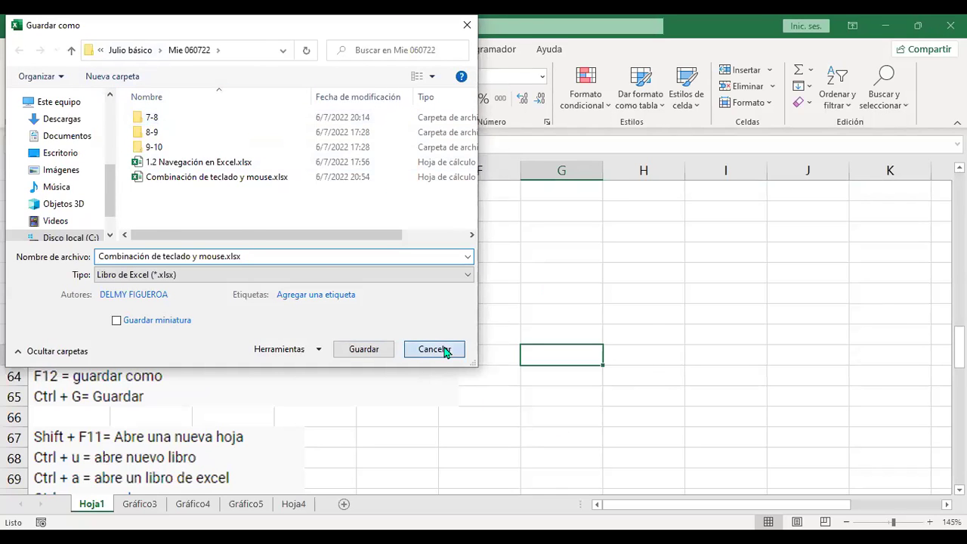
scroll(421, 372, down, 3)
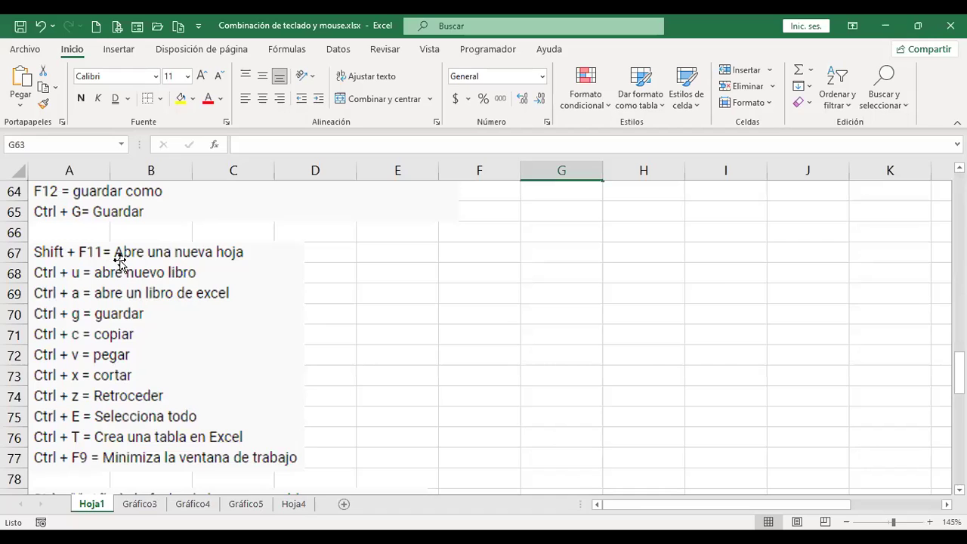
key(shift+F11)
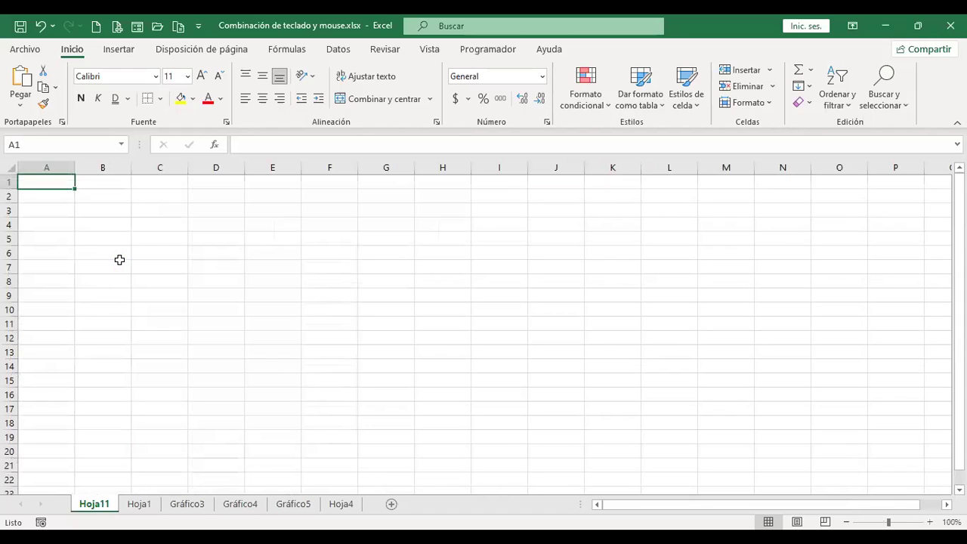
key(shift+F11)
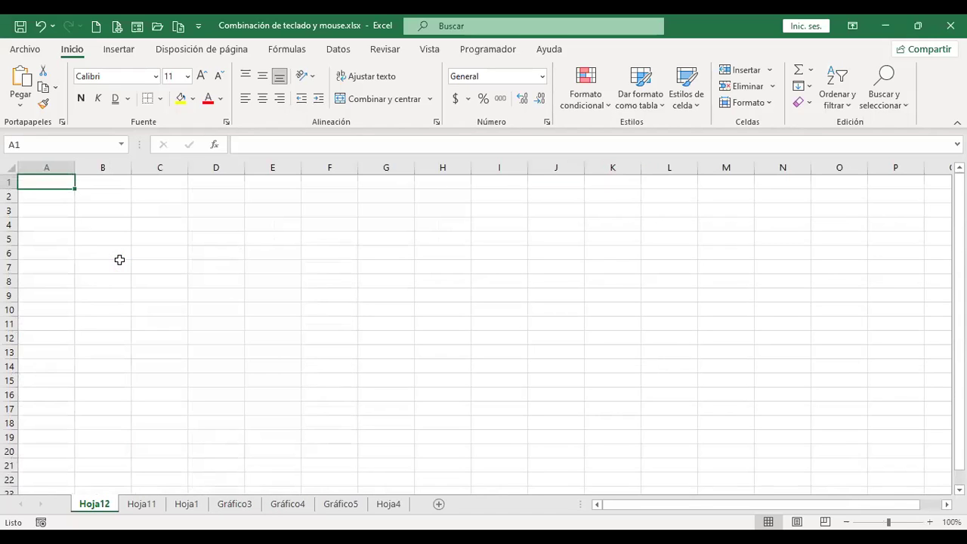
key(shift+F11)
key(shift+F11)
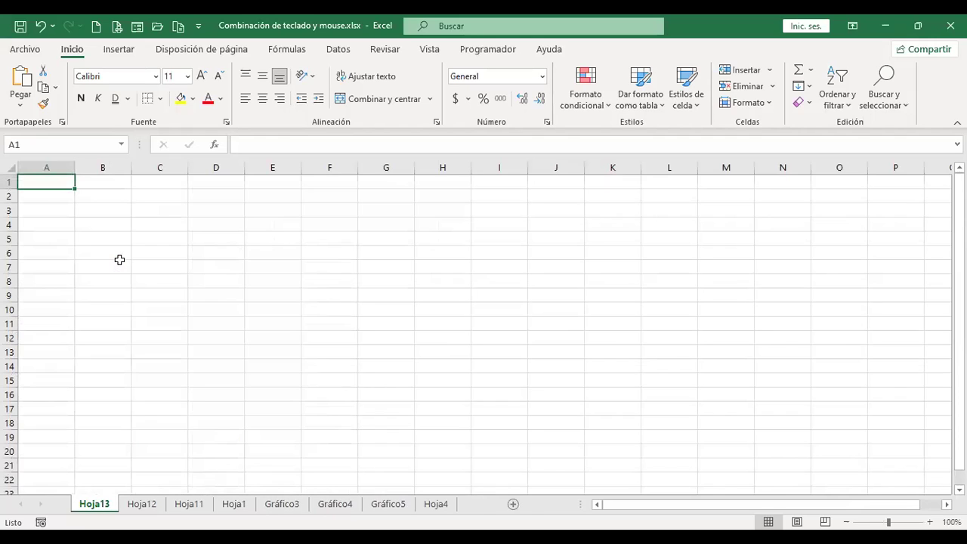
key(shift+F11)
key(shift+F11)
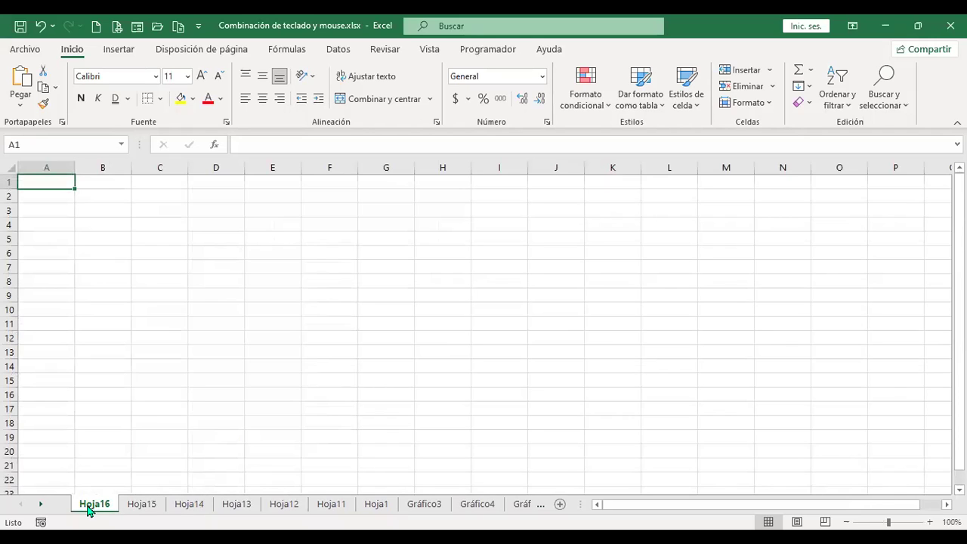
right_click(89, 512)
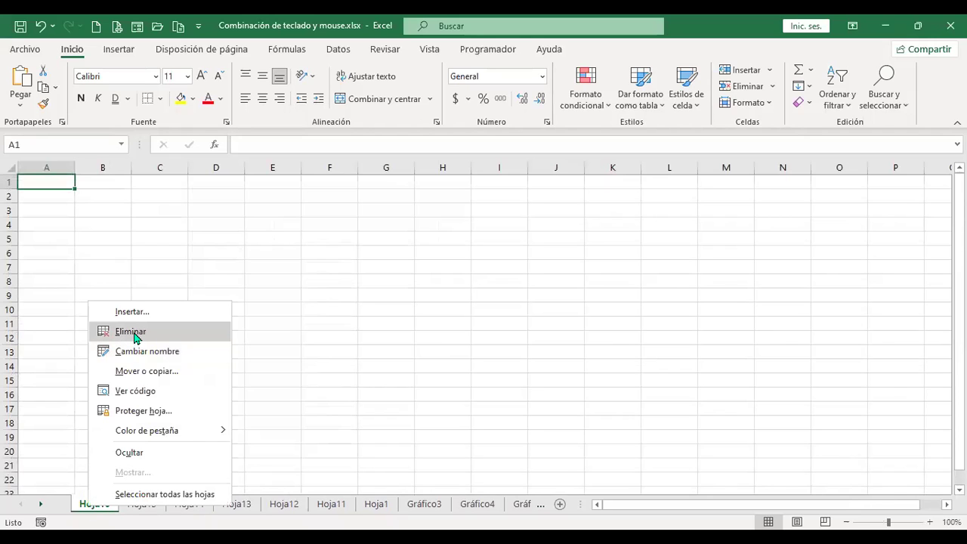
click(134, 332)
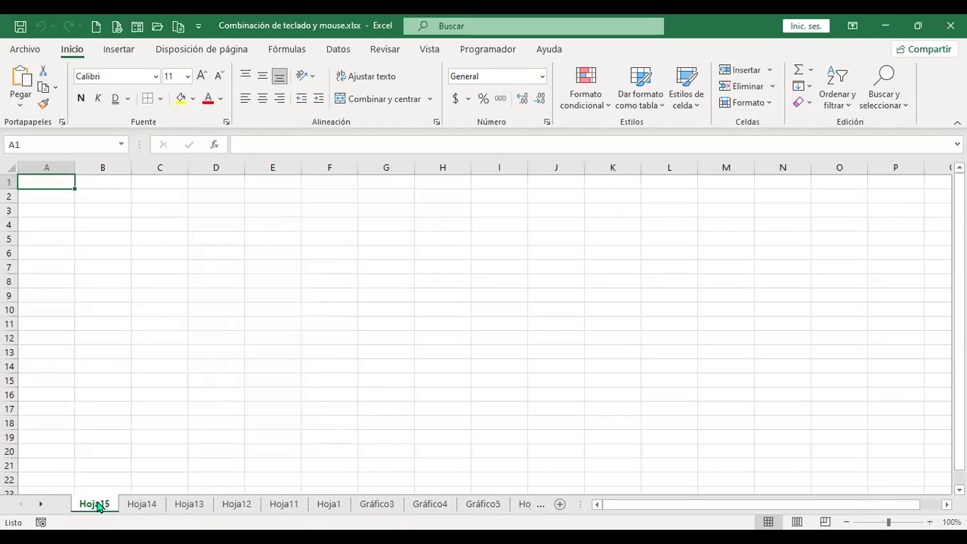
right_click(97, 507)
click(162, 333)
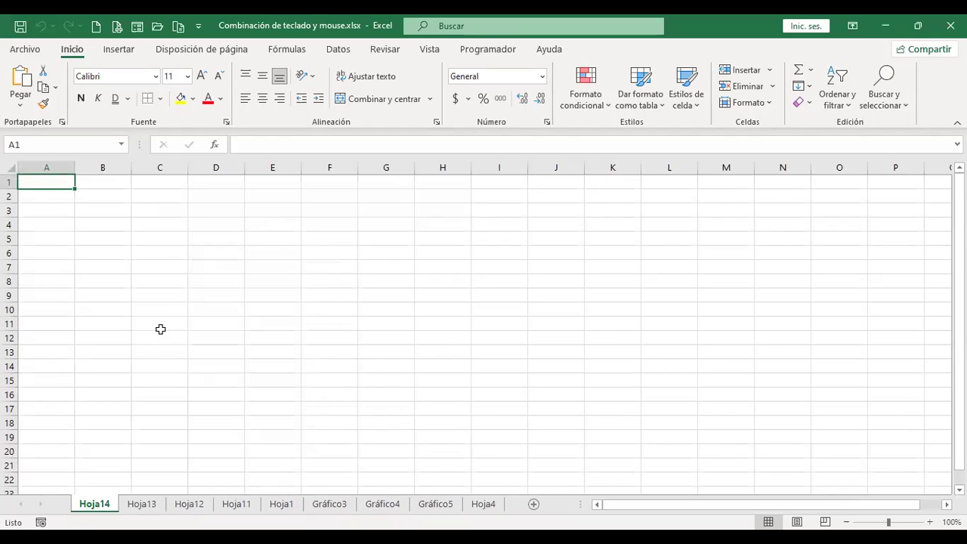
key(alt+h)
key(d)
key(s)
key(alt+h)
key(d)
key(s)
key(alt+h)
key(d)
key(s)
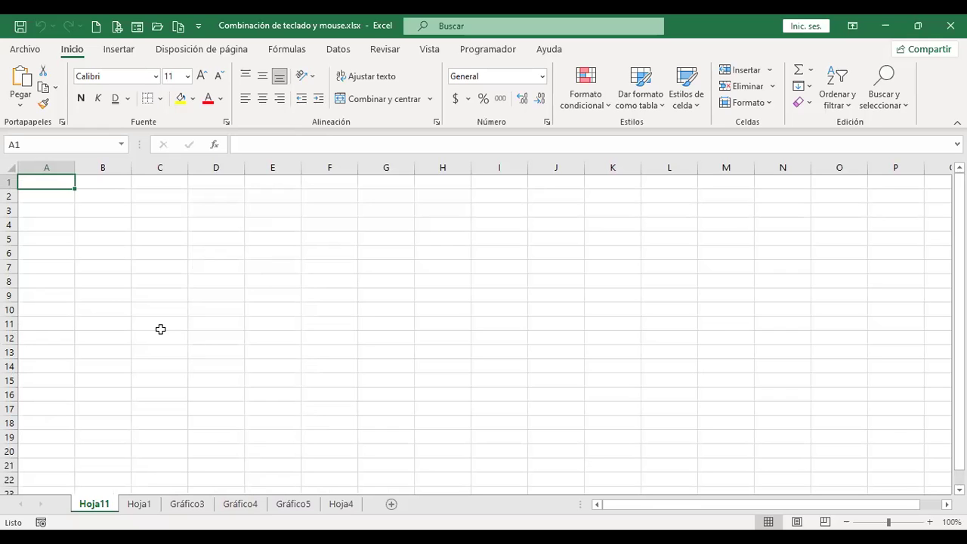
key(alt+h)
key(d)
key(s)
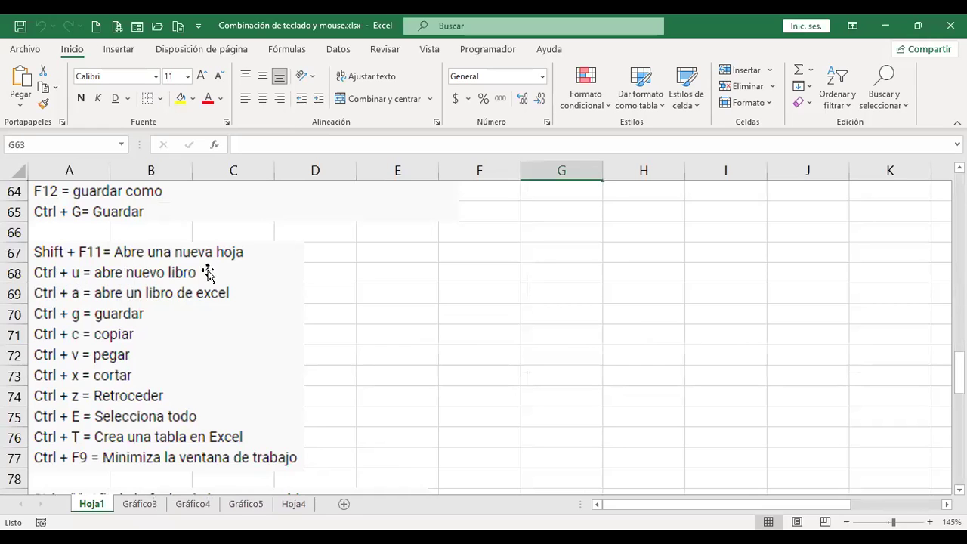
click(469, 278)
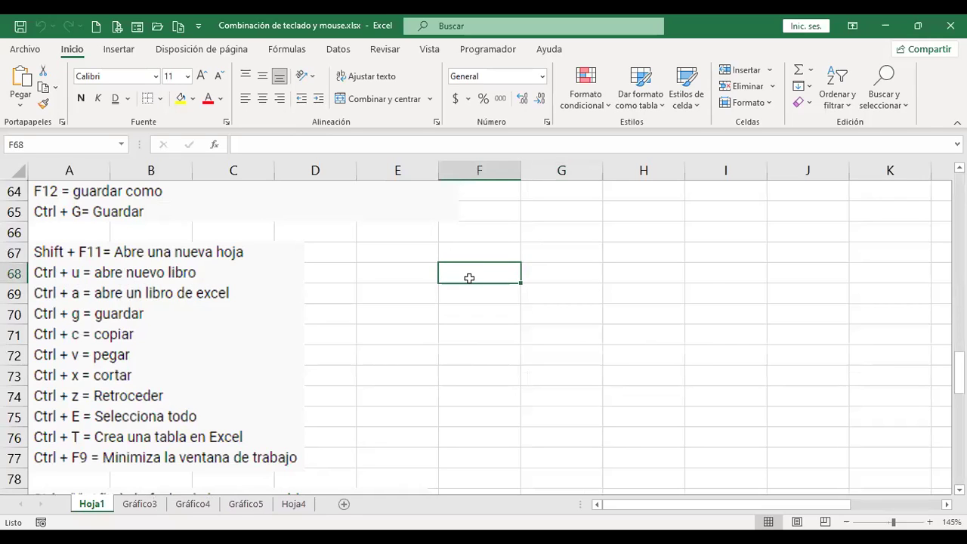
key(ctrl+u)
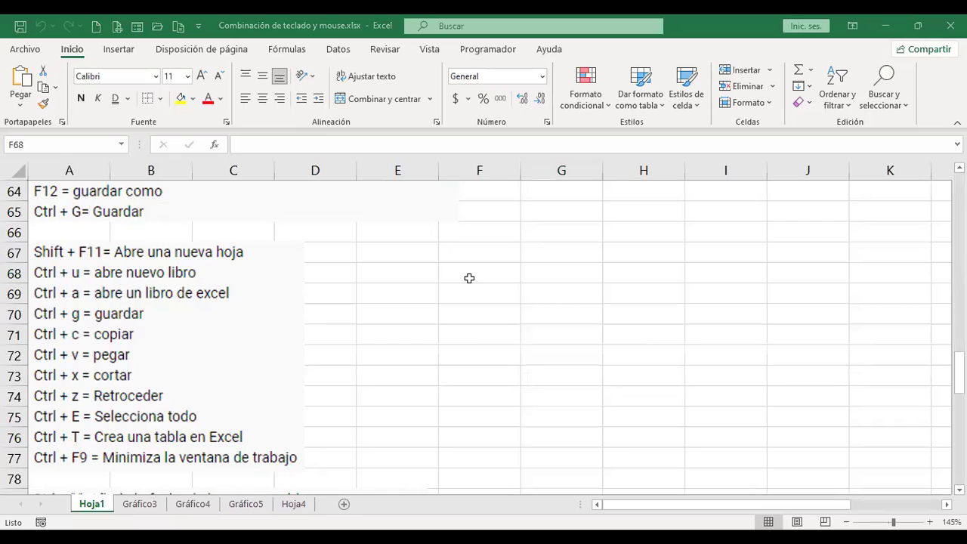
click(469, 278)
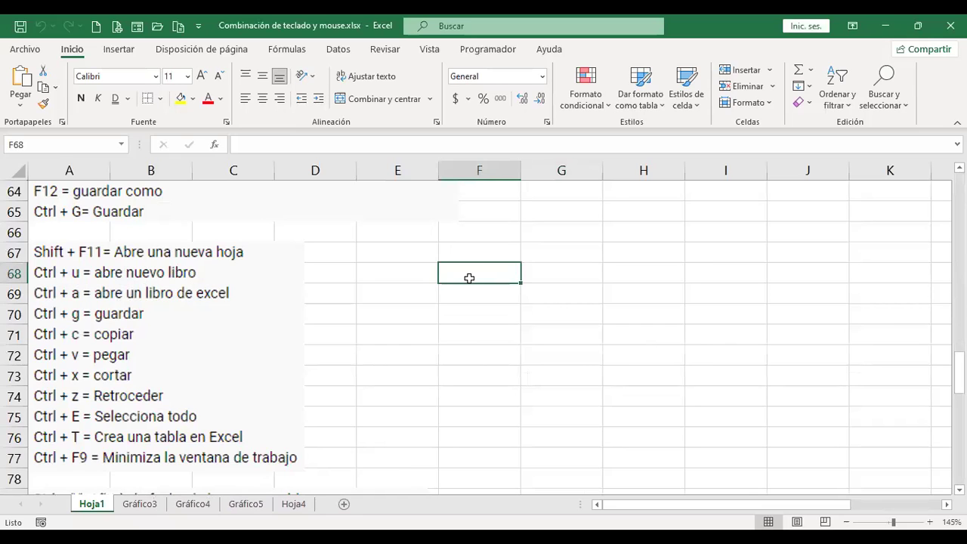
key(Down)
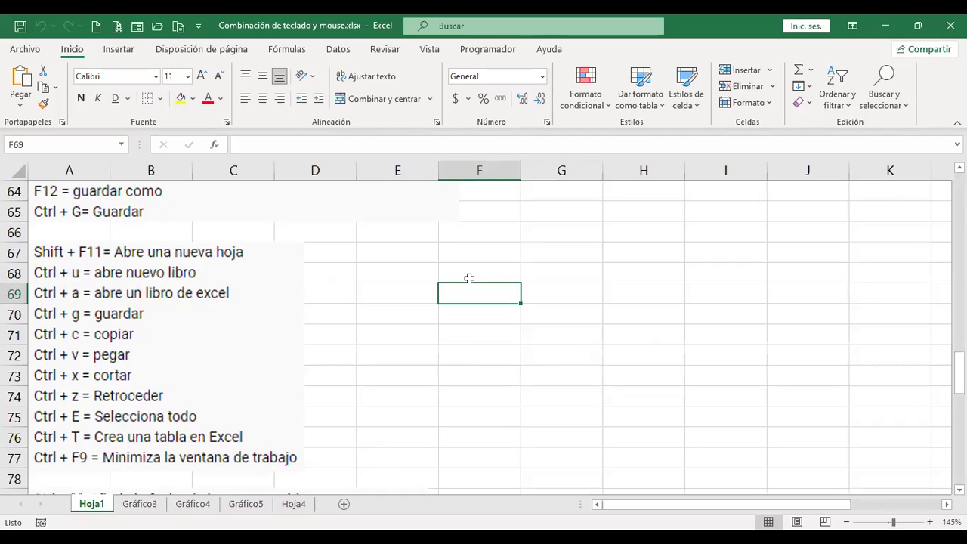
key(ctrl+a)
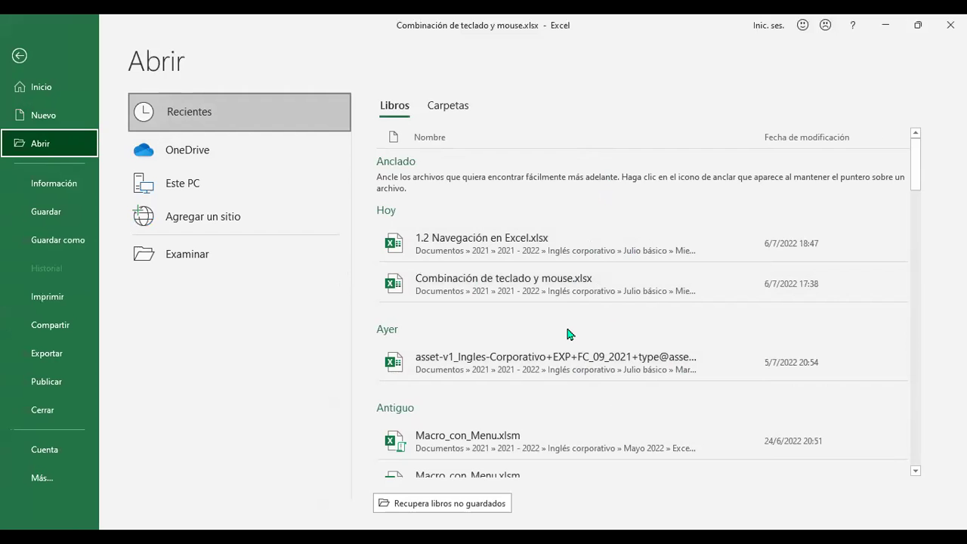
key(Escape)
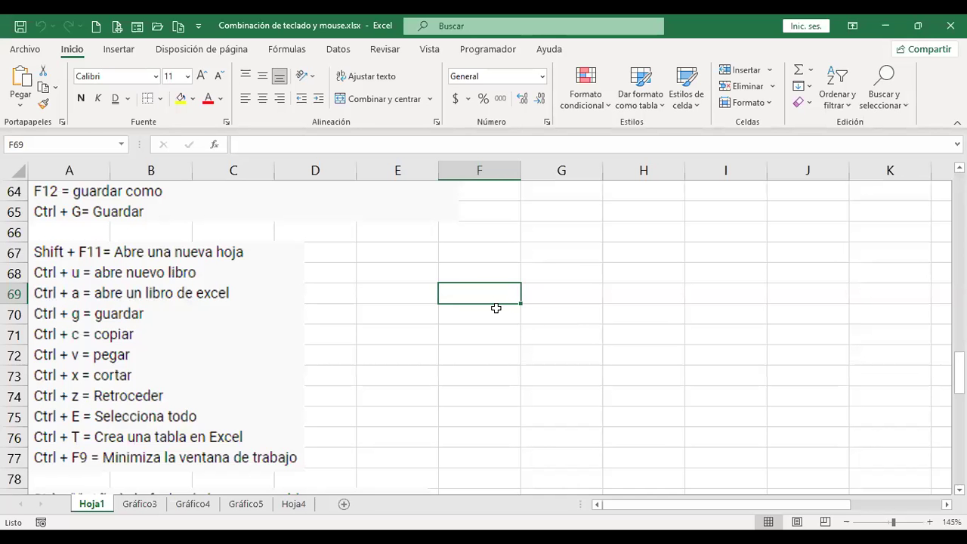
Save the workbook with Ctrl+G.
key(ctrl+g)
scroll(368, 341, up, 5)
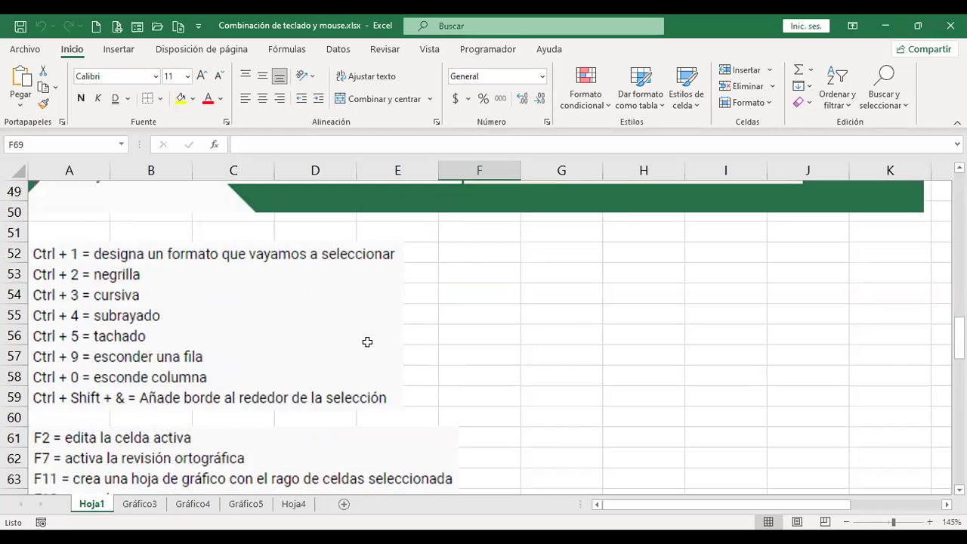
scroll(367, 341, down, 4)
Copy the VENDEDORES–JUNIO headers and VENDEDOR 1's 1111, 1388, 1173 on Hoja4 into B18:E19.
click(295, 508)
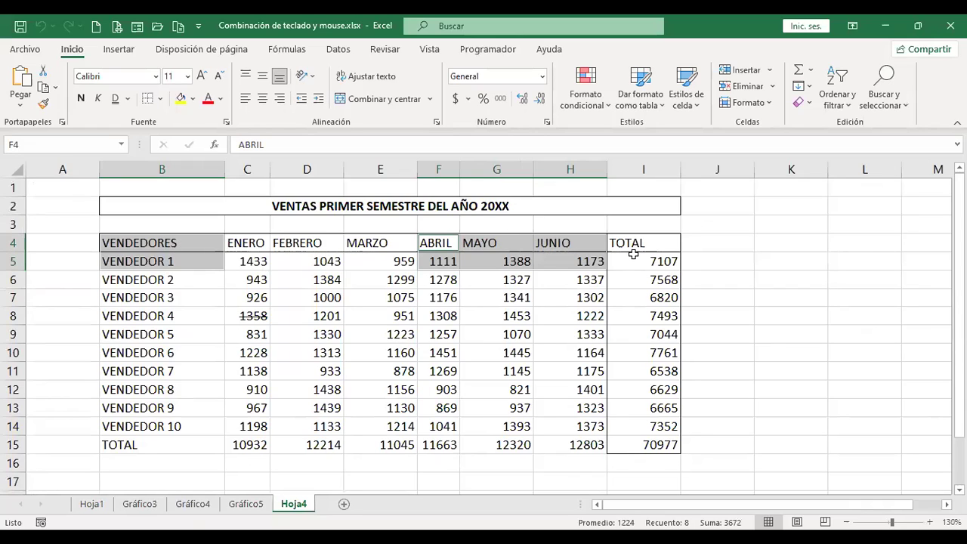
key(ctrl+c)
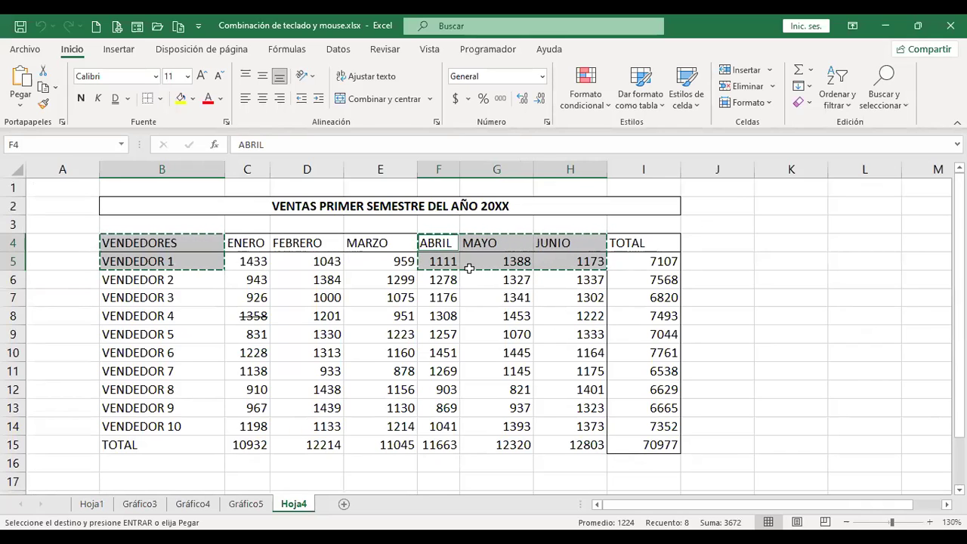
scroll(468, 268, down, 3)
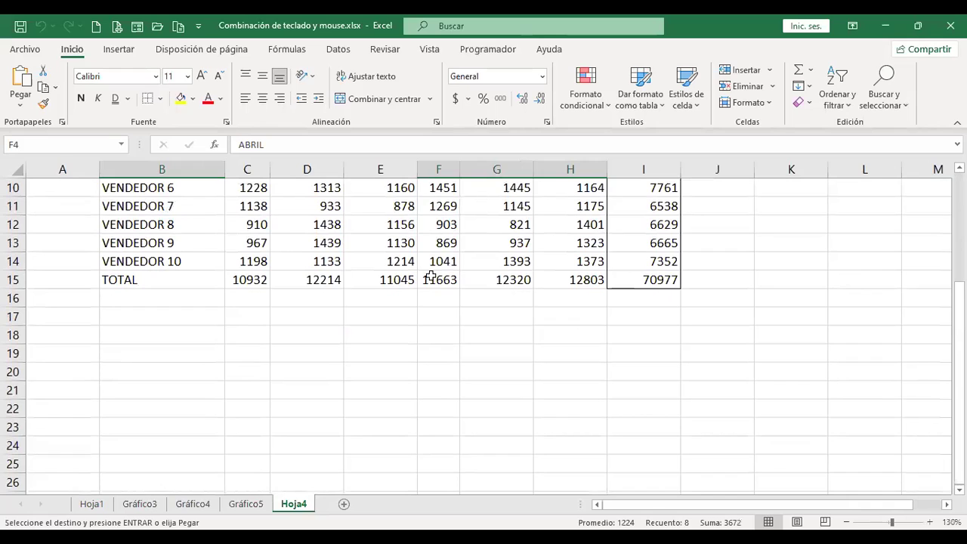
click(179, 336)
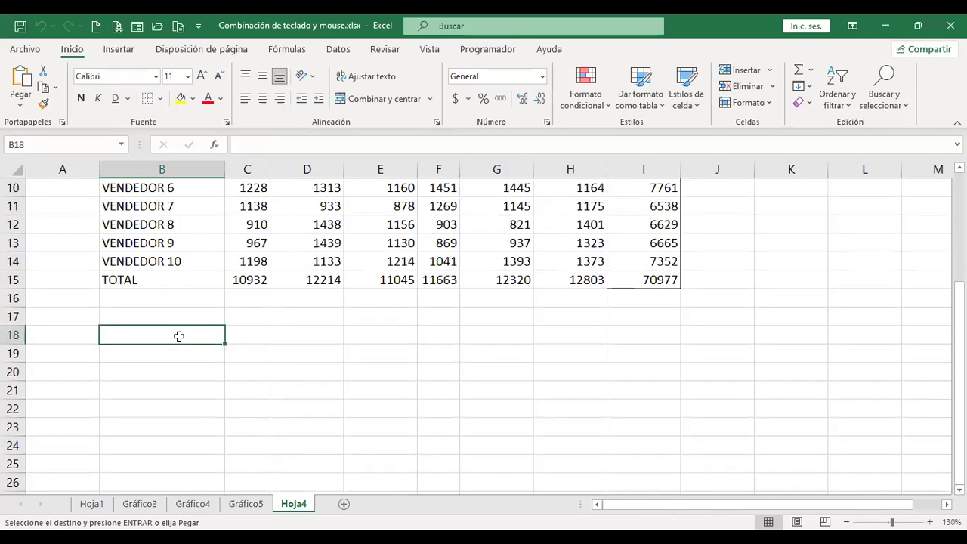
key(ctrl+v)
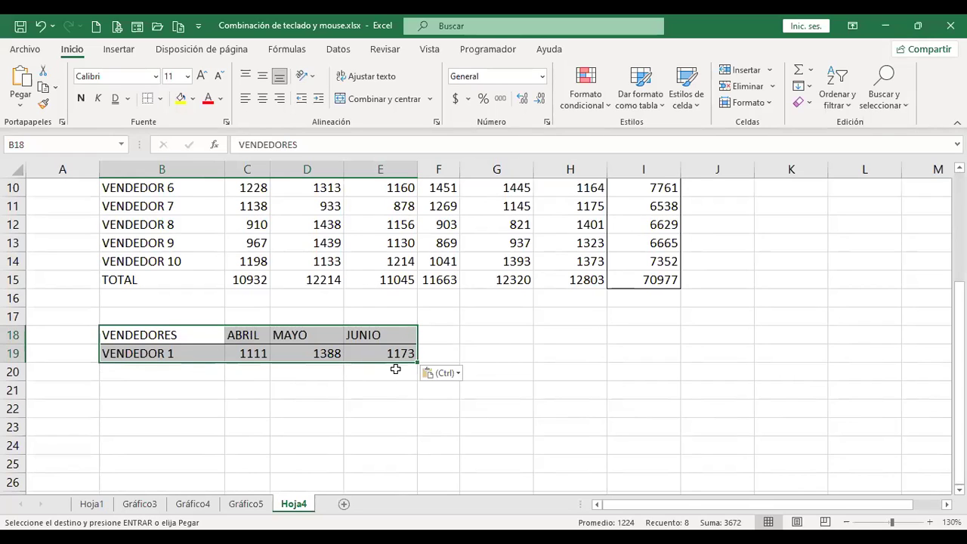
Cut the VENDEDOR 1 April–June block from B18:E19 and paste it at G18:J19.
click(97, 511)
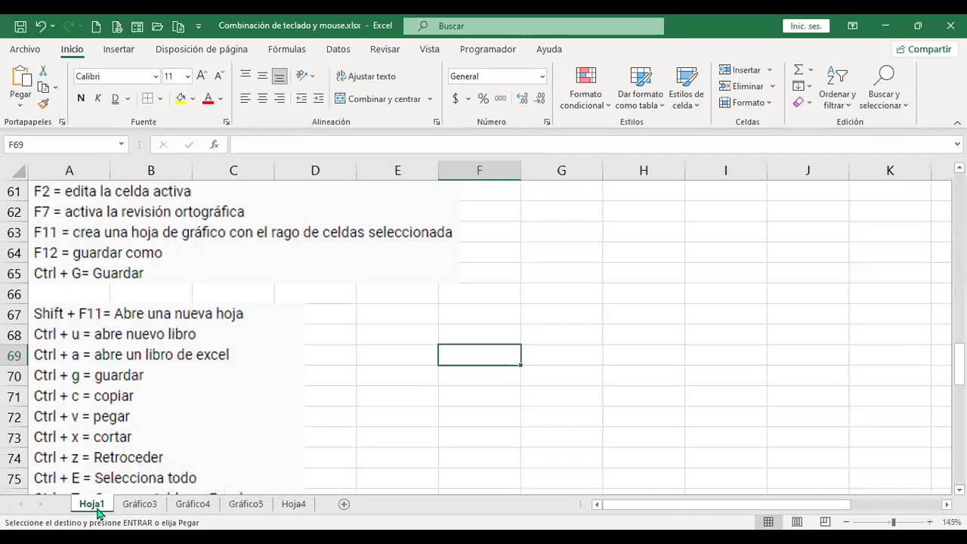
scroll(162, 408, down, 1)
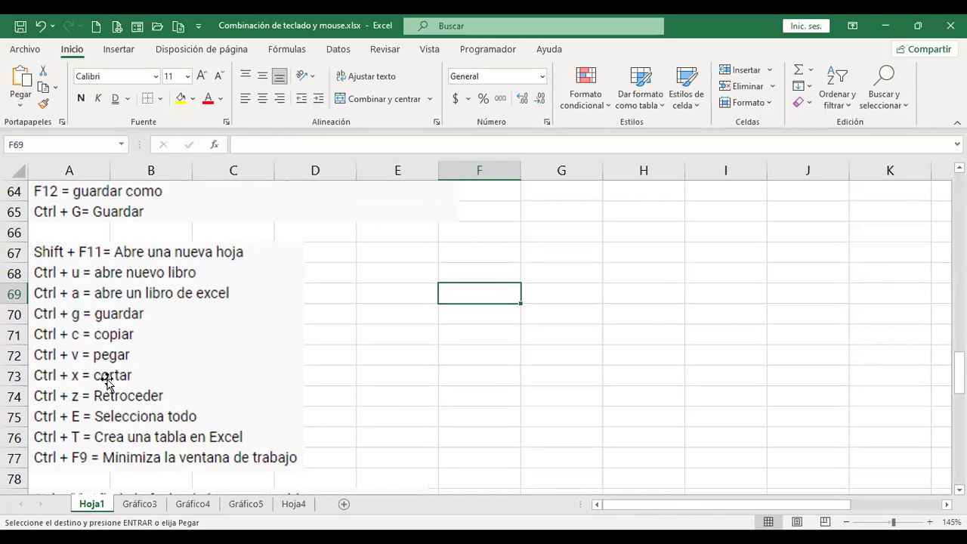
click(145, 507)
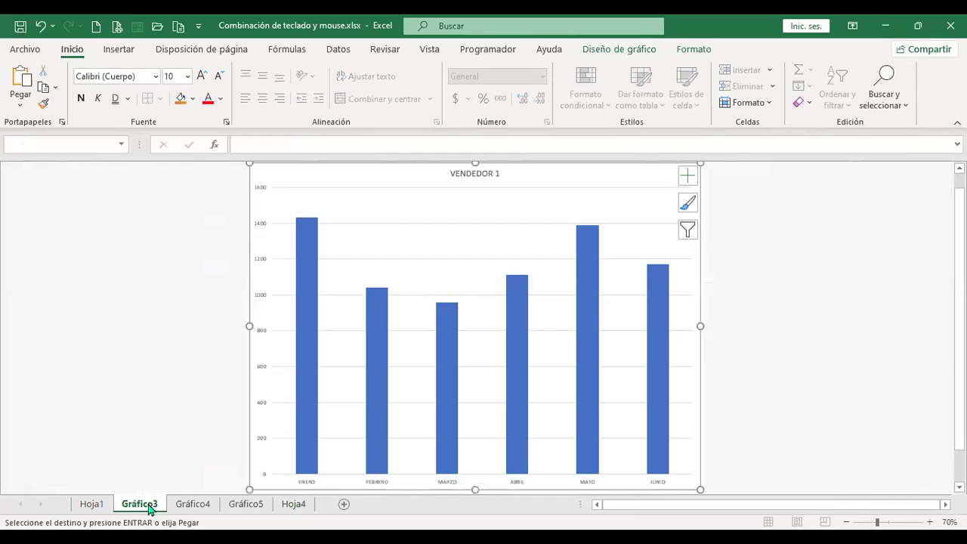
click(285, 506)
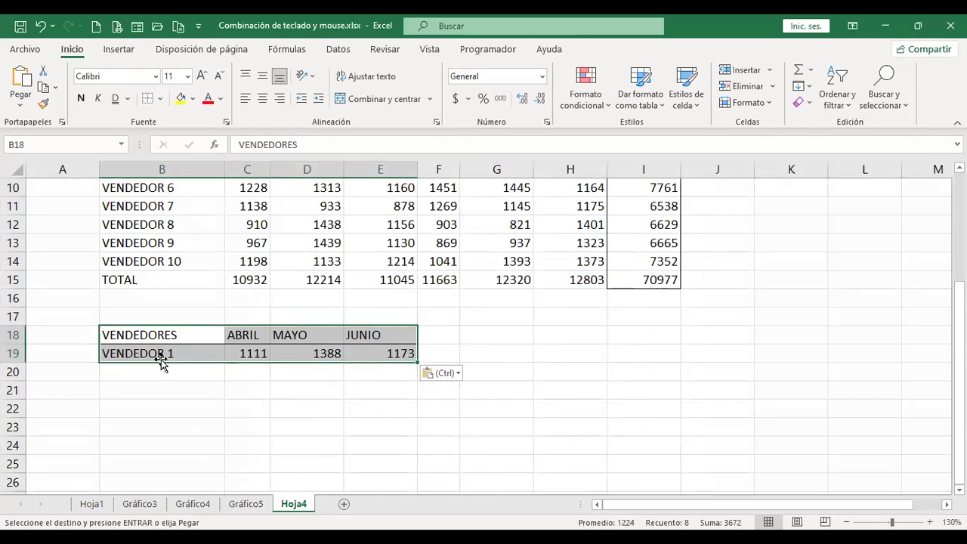
key(ctrl+c)
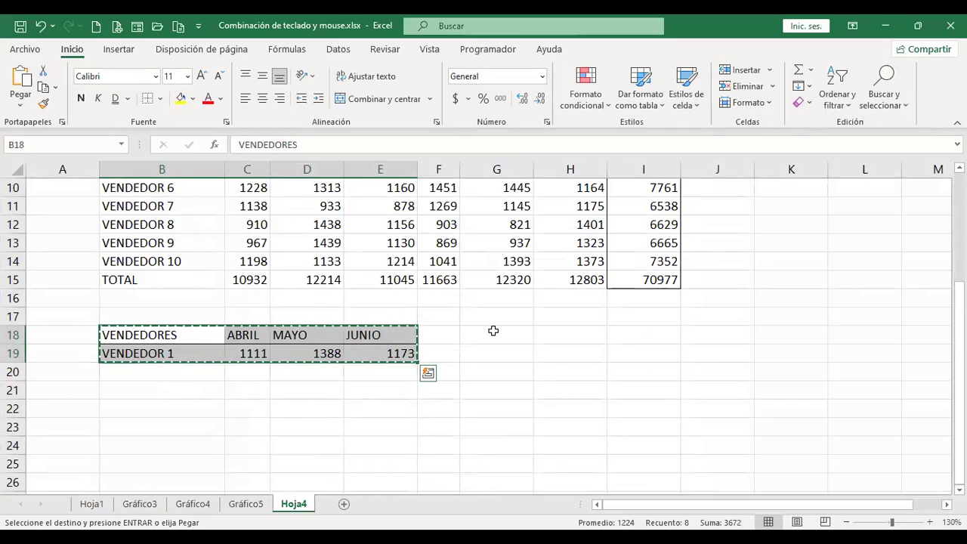
click(493, 330)
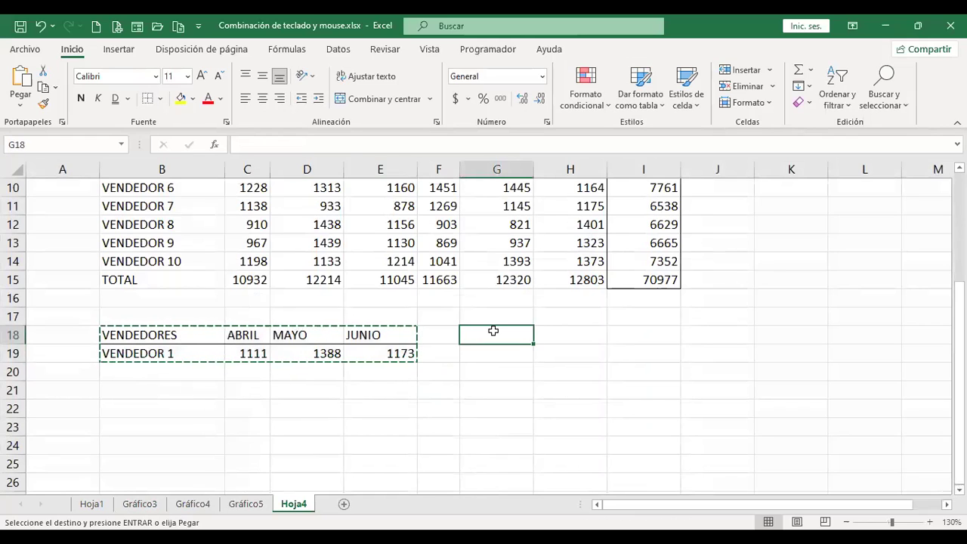
key(ctrl+v)
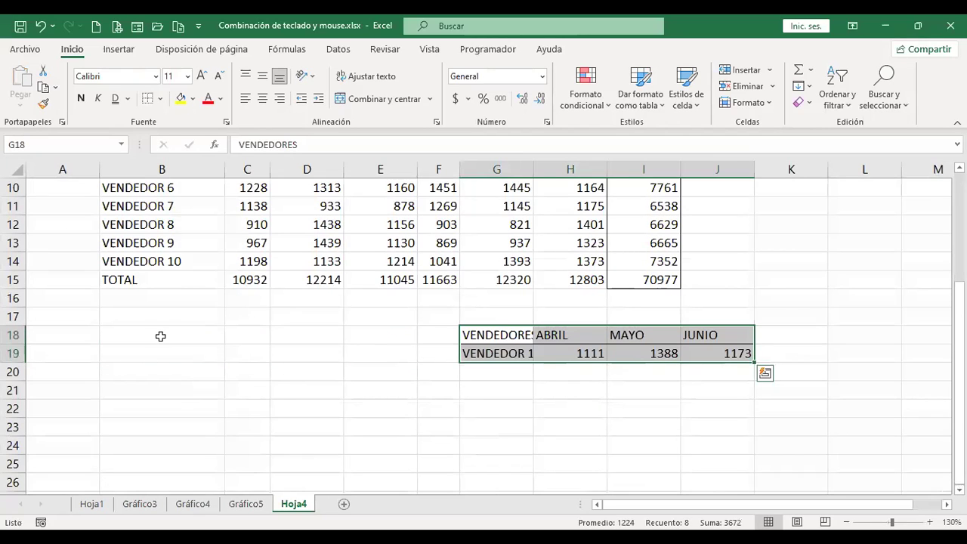
key(Escape)
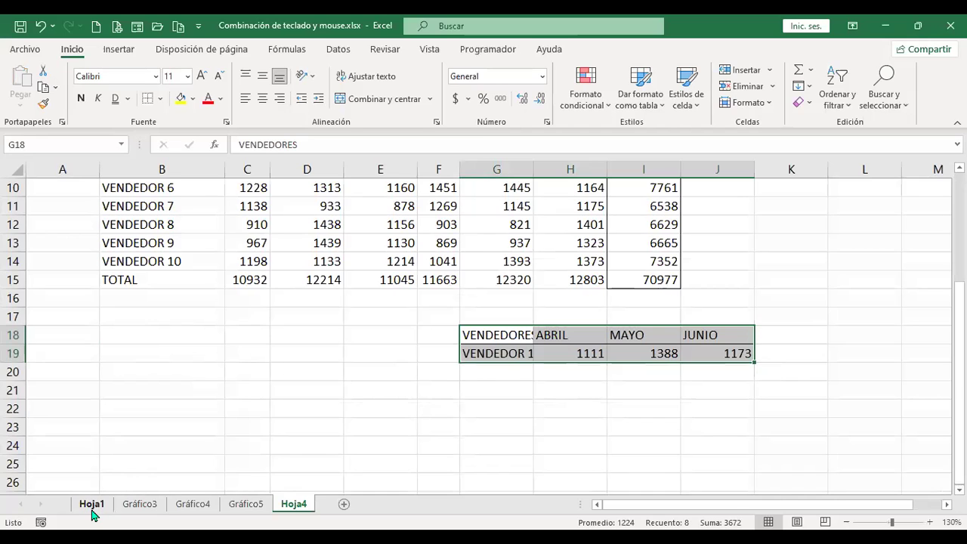
click(484, 389)
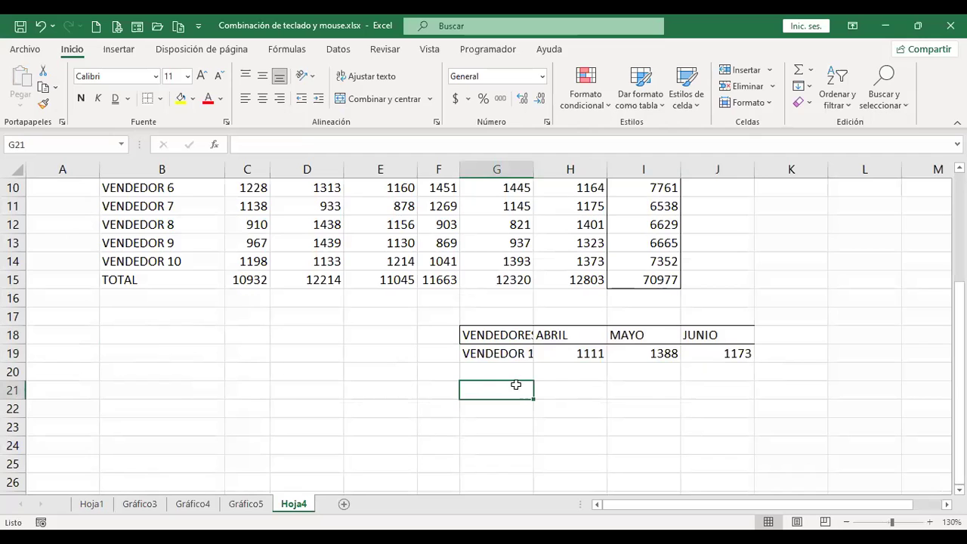
Undo twice to remove the G18:J19 move and the B18:E19 paste, then return to Hoja4.
click(92, 504)
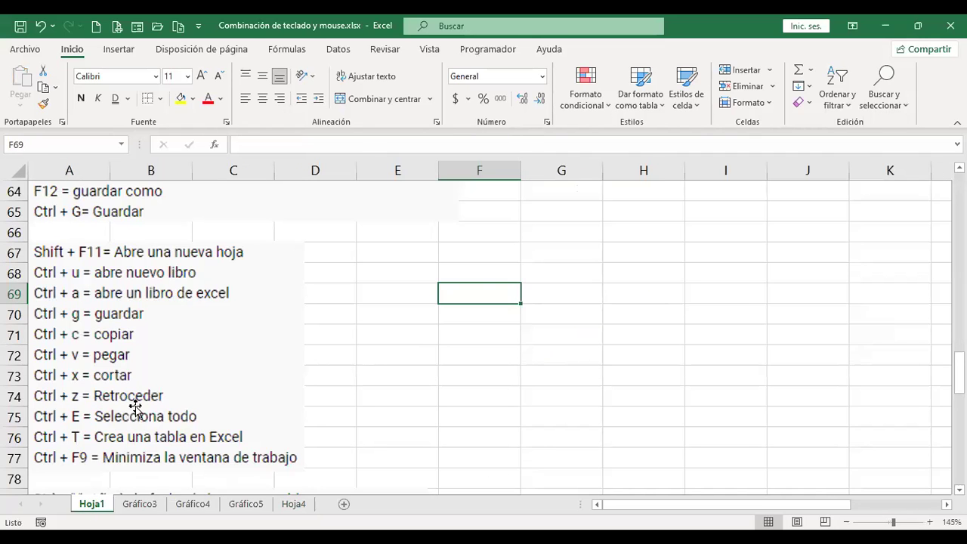
scroll(135, 409, down, 1)
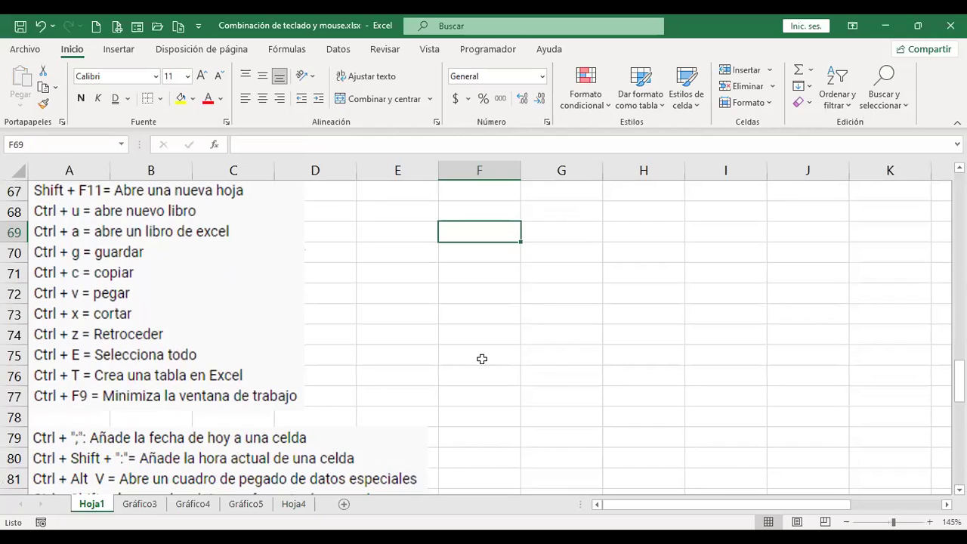
key(ctrl+z)
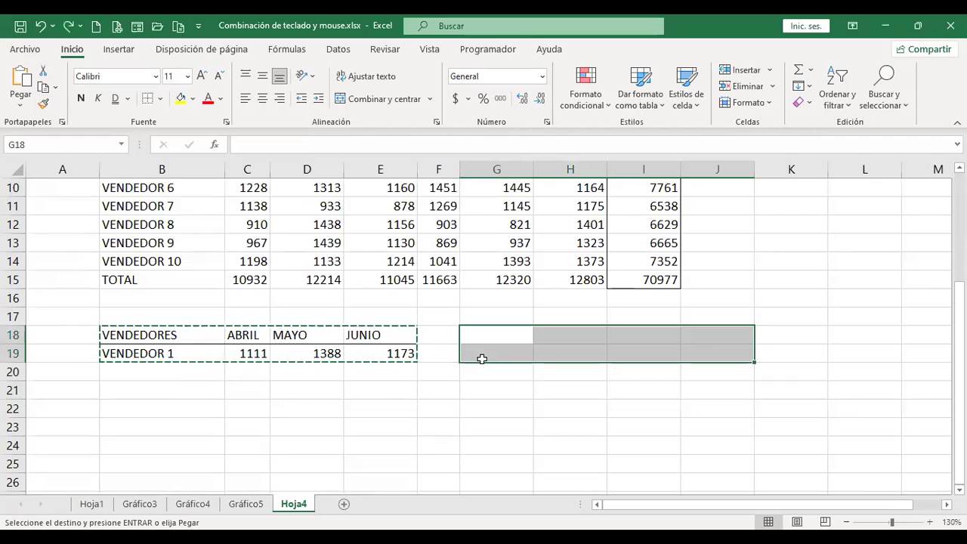
key(ctrl+z)
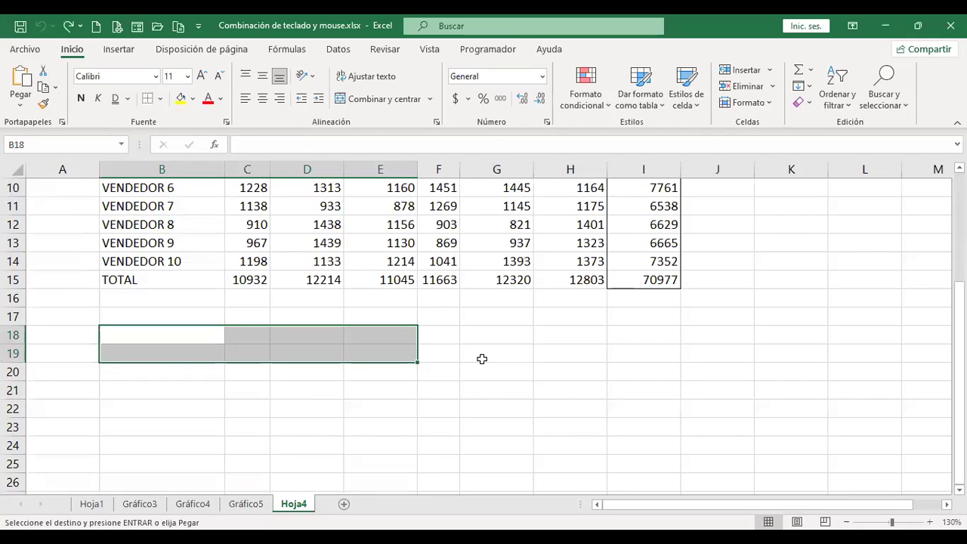
click(92, 508)
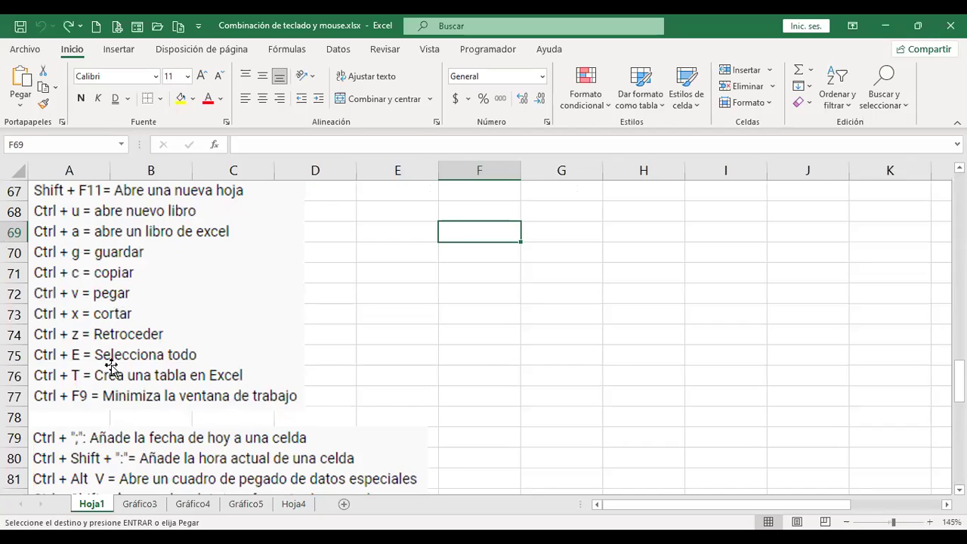
click(301, 508)
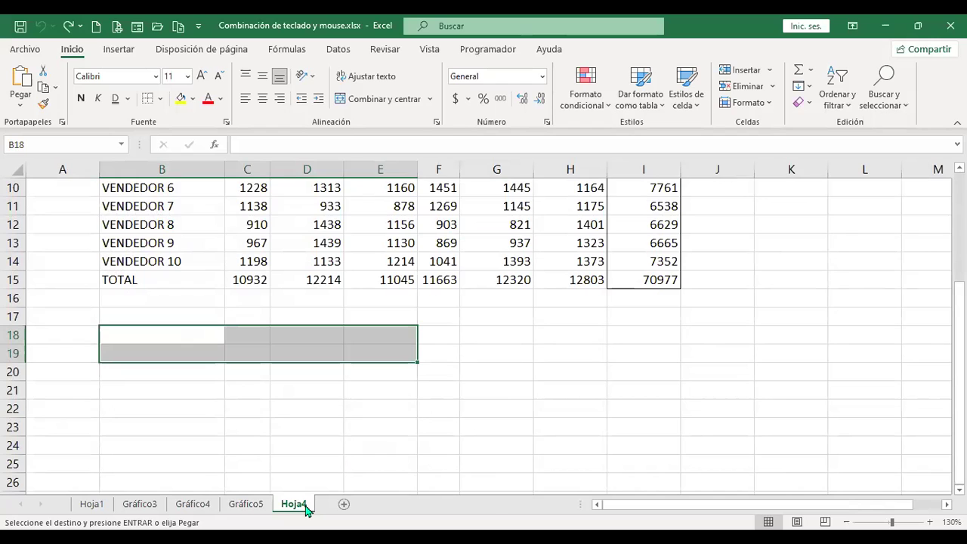
Use Ctrl+E to select the whole worksheet from empty cells and only table B4:I15 from inside it.
key(ctrl+a)
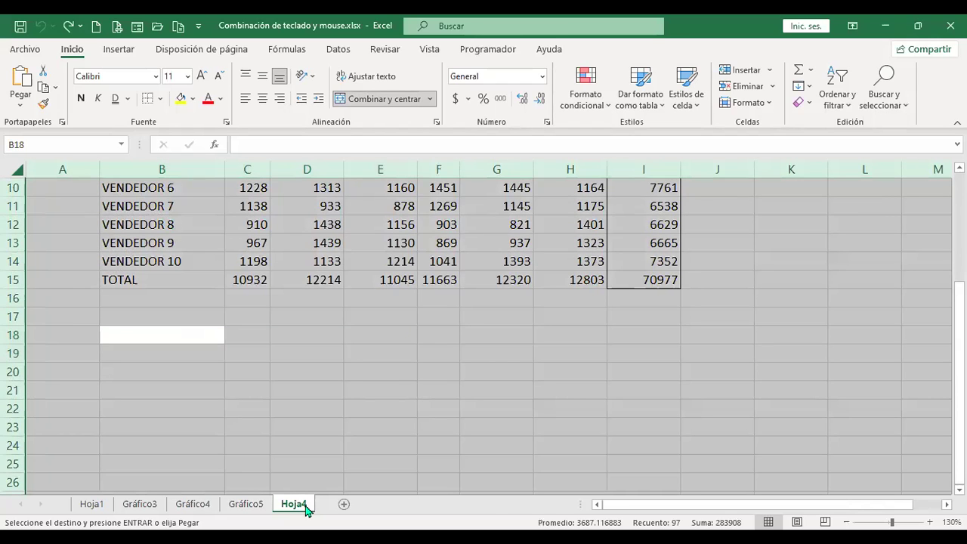
scroll(602, 284, up, 3)
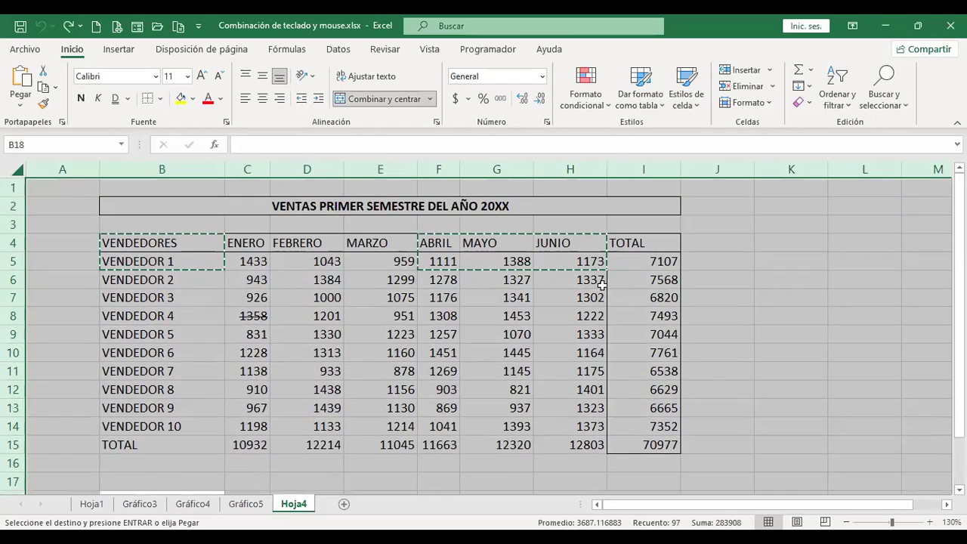
click(581, 314)
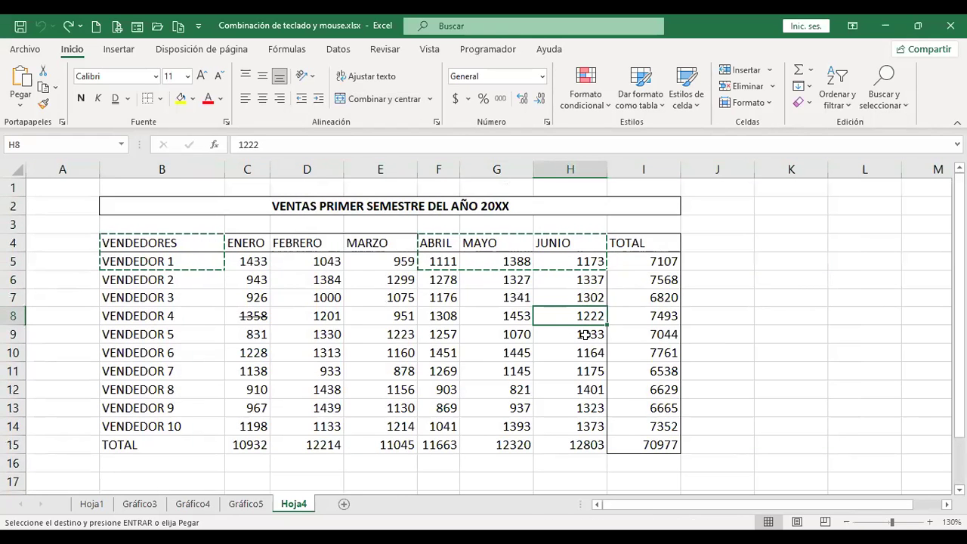
key(ctrl+a)
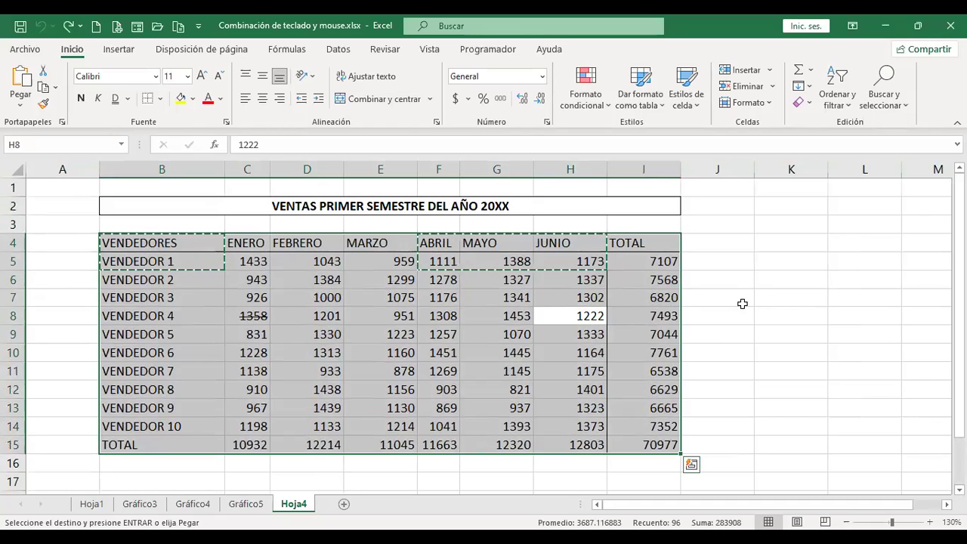
click(795, 301)
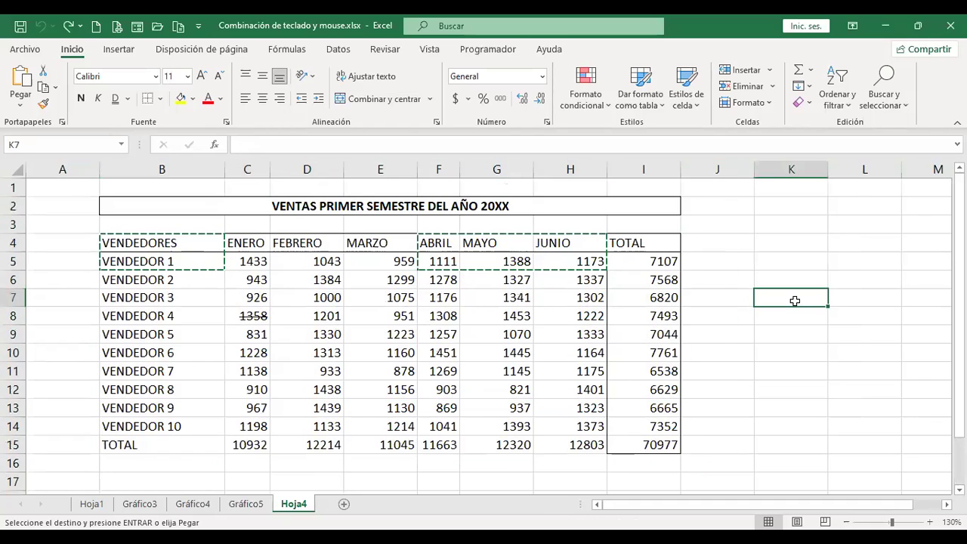
key(ctrl+a)
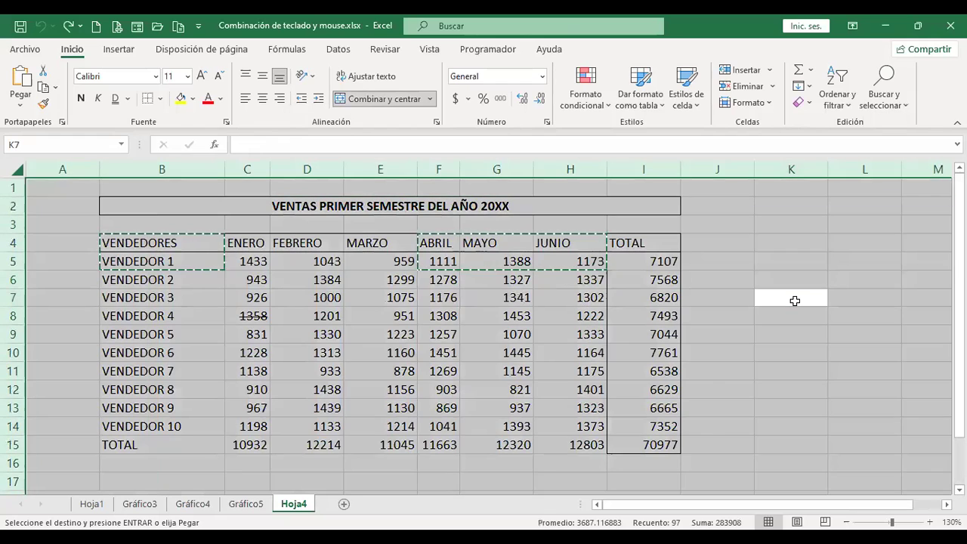
click(511, 331)
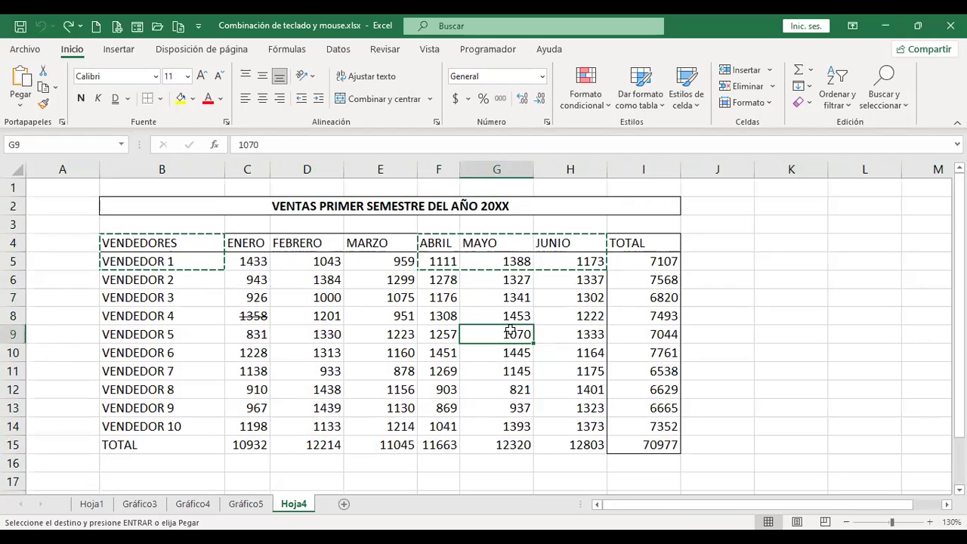
key(ctrl+a)
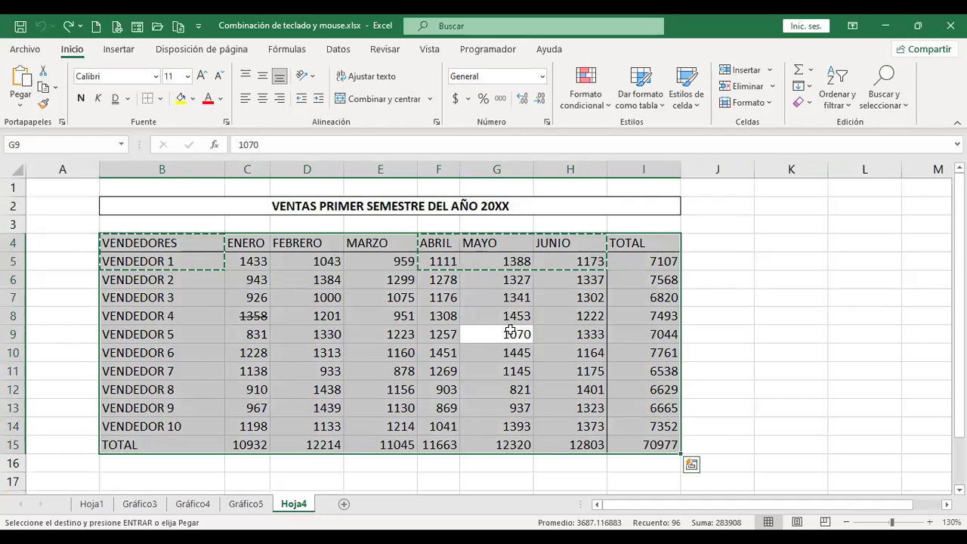